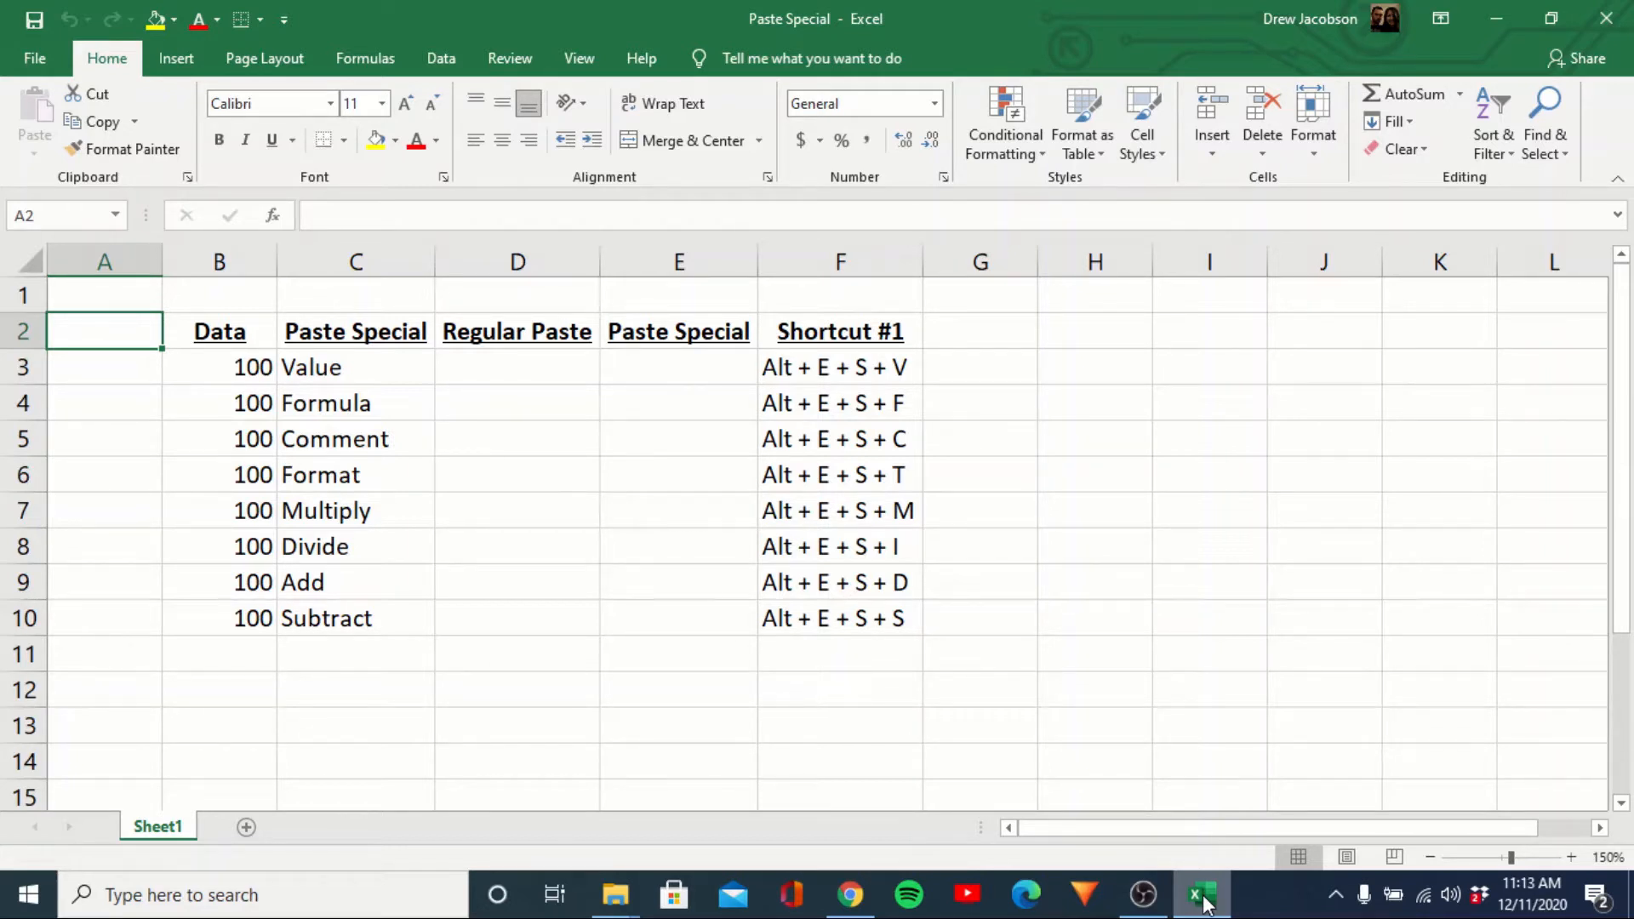
# Examine the formulas behind the Data column values in cells B3 through B10
pyautogui.press('Right')
pyautogui.press('Down')
pyautogui.press('Down')
pyautogui.press('Down')
pyautogui.press('Down')
pyautogui.press('Down')
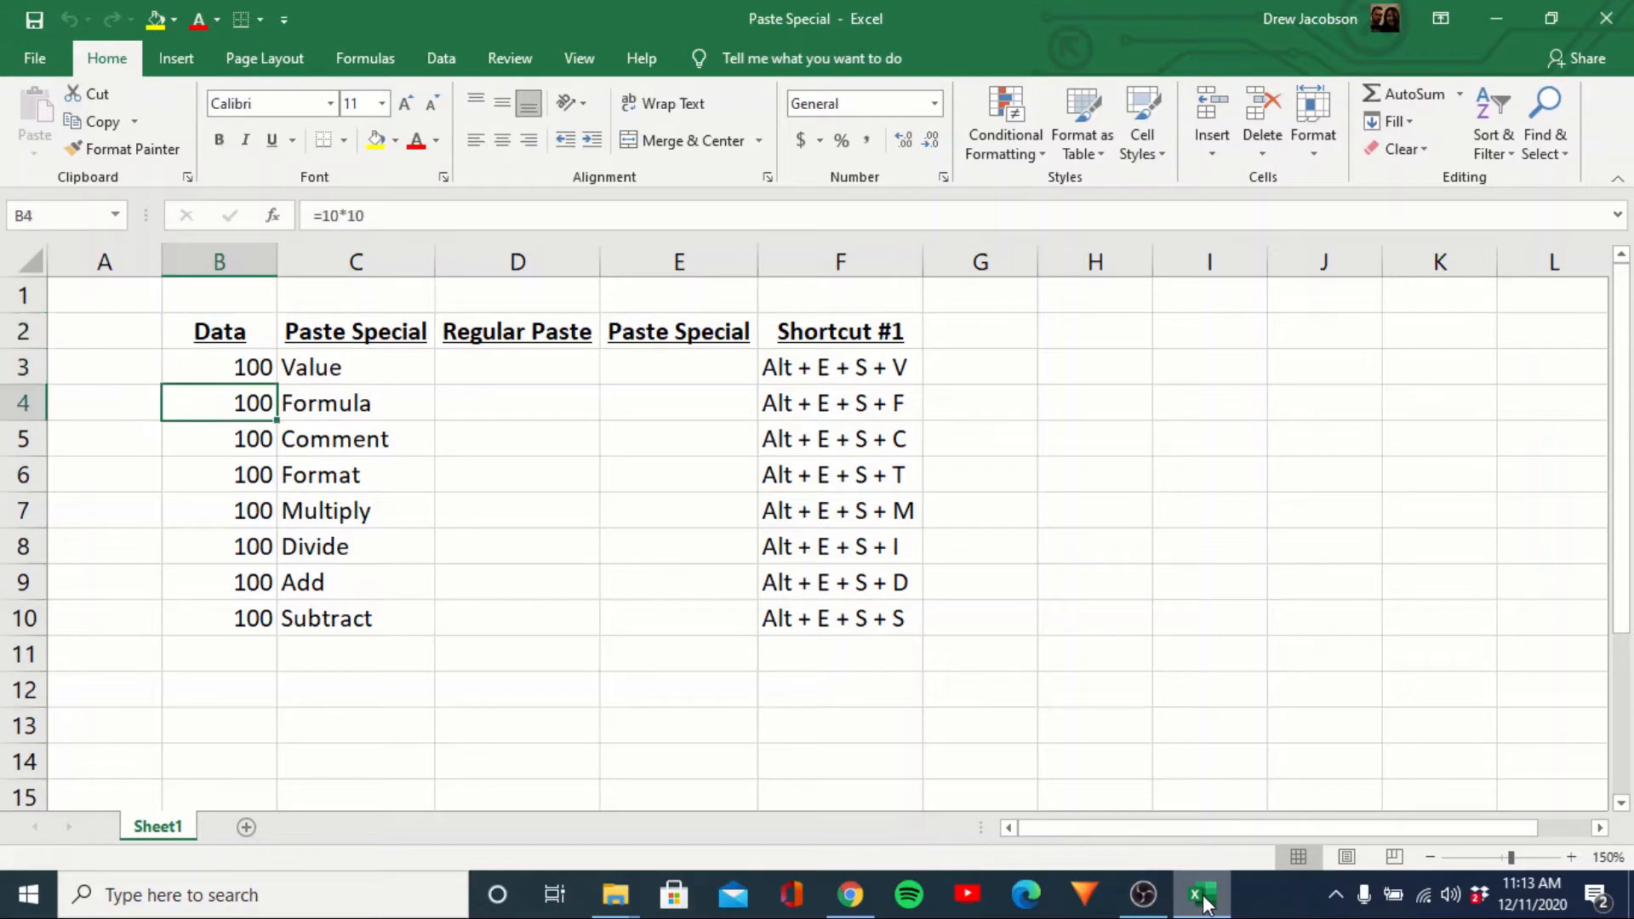
pyautogui.press('Down')
pyautogui.press('Down')
pyautogui.press('Down')
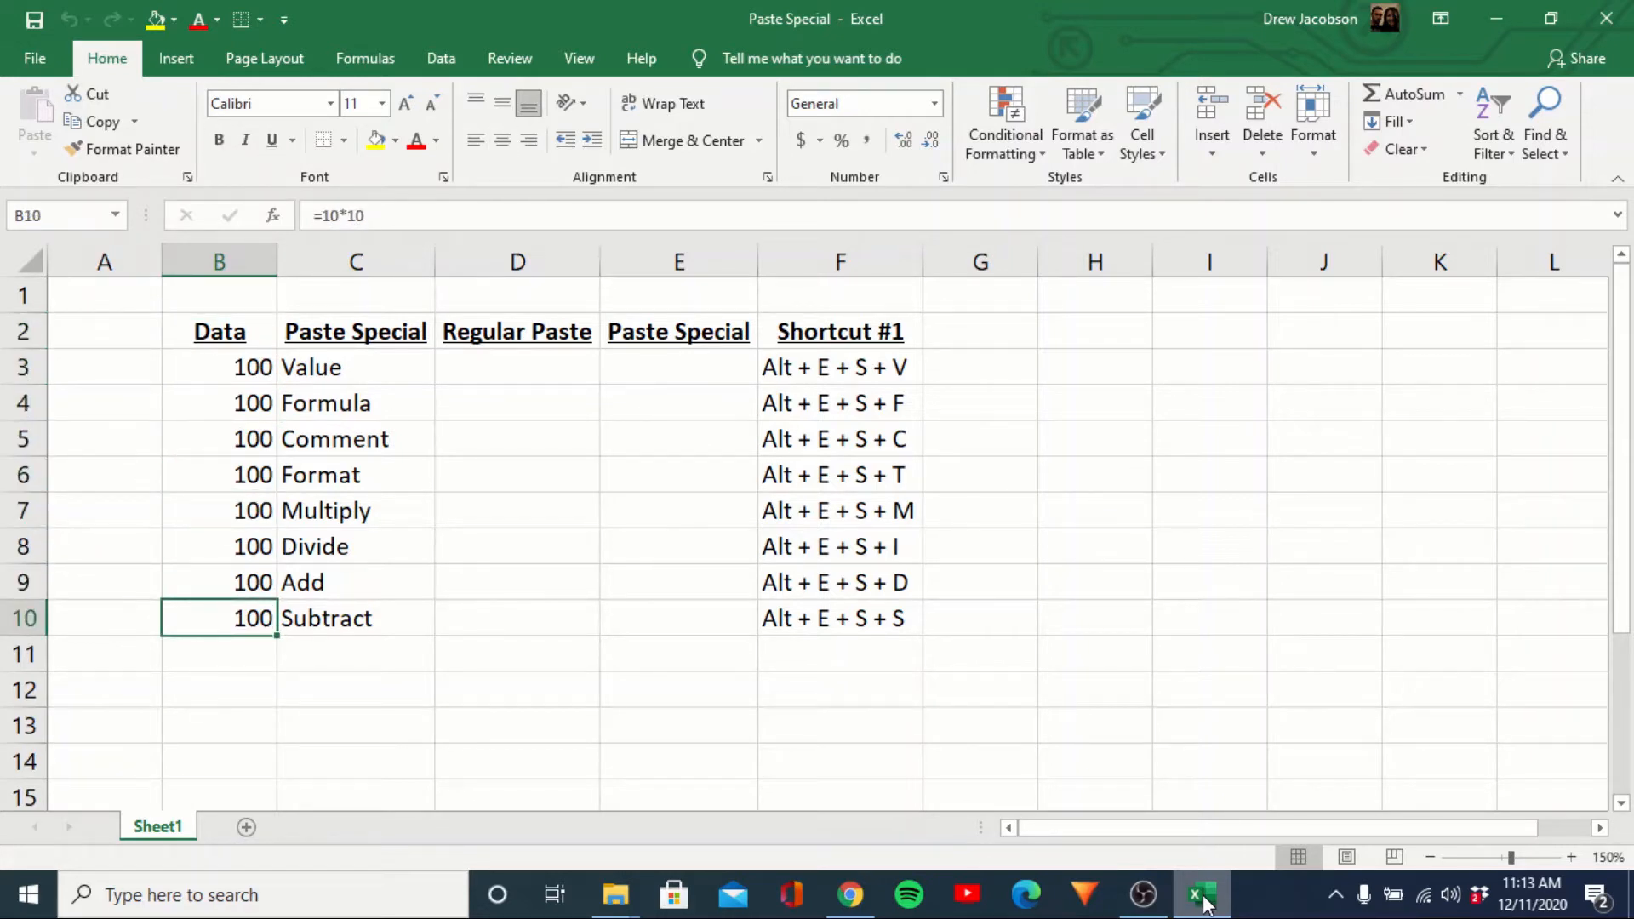
pyautogui.press('Up')
pyautogui.press('Up')
pyautogui.press('Up')
pyautogui.press('Up')
pyautogui.press('Up')
pyautogui.press('Up')
pyautogui.press('Up')
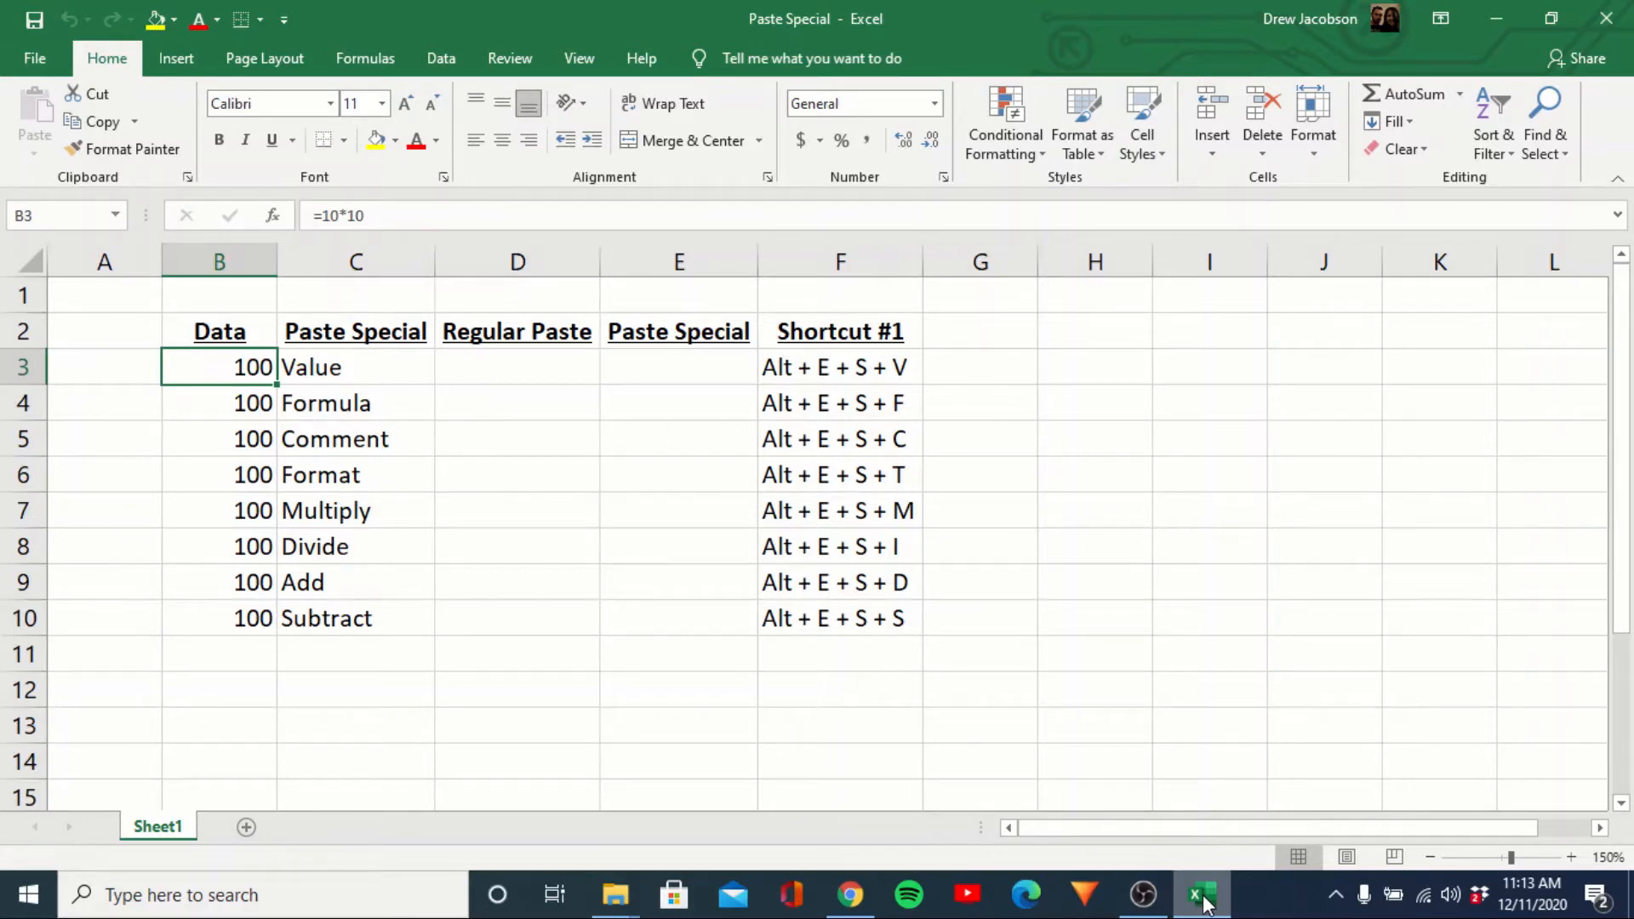
# Copy cell B3 and paste it normally into cell D3 under Regular Paste
pyautogui.hotkey('ctrl', 'c')
pyautogui.press('Right')
pyautogui.press('Right')
pyautogui.hotkey('ctrl', 'v')
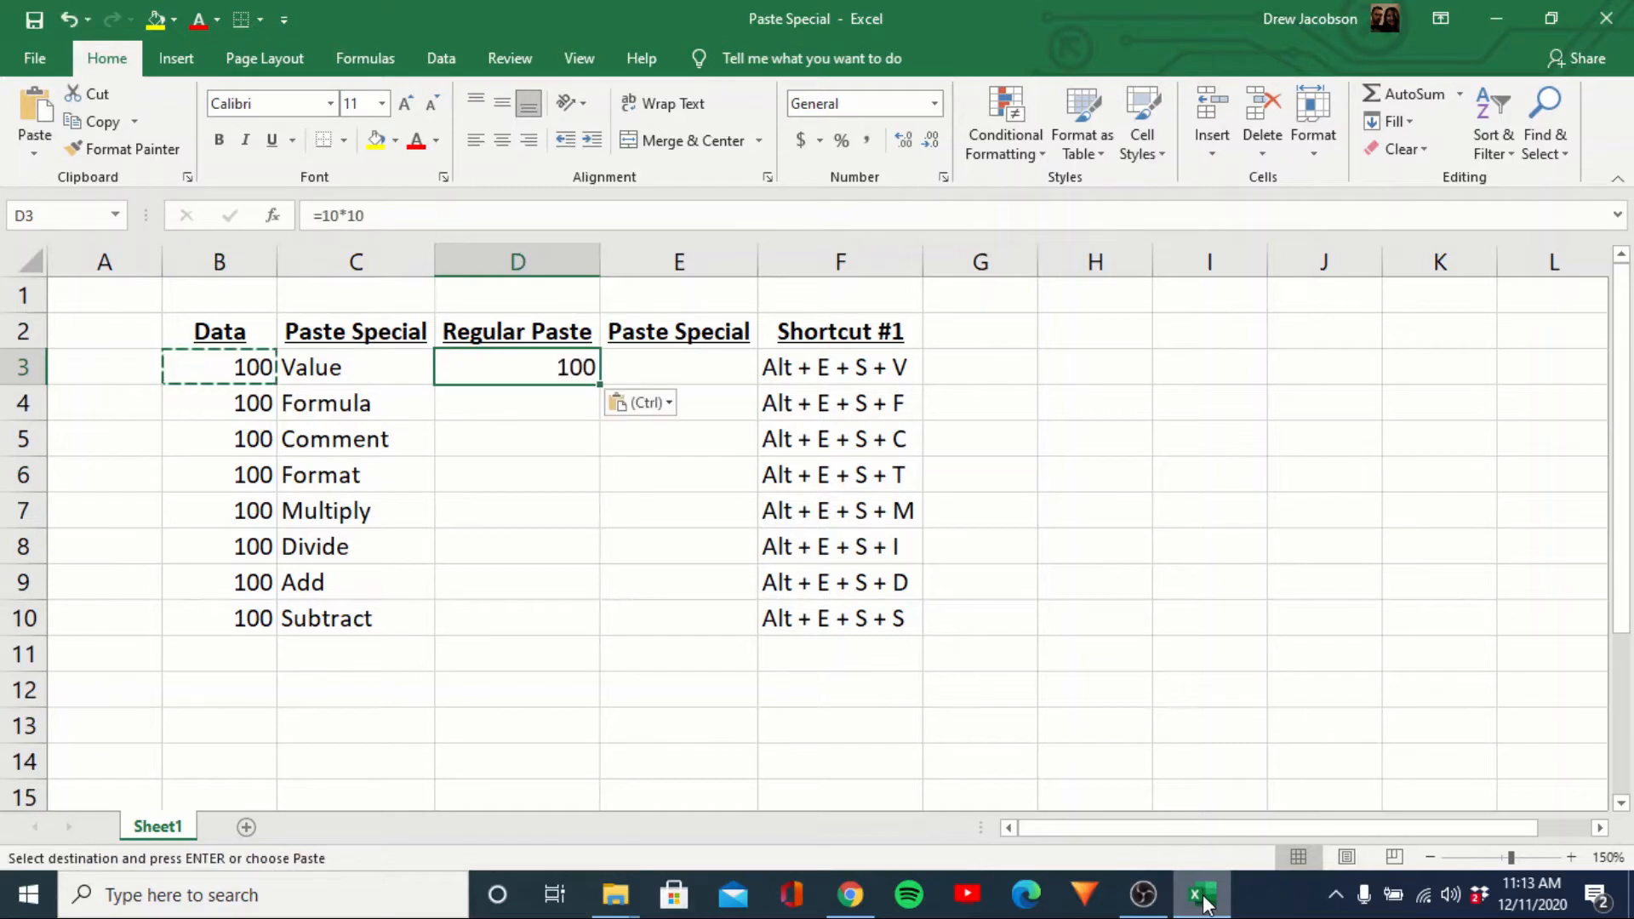
pyautogui.press('Escape')
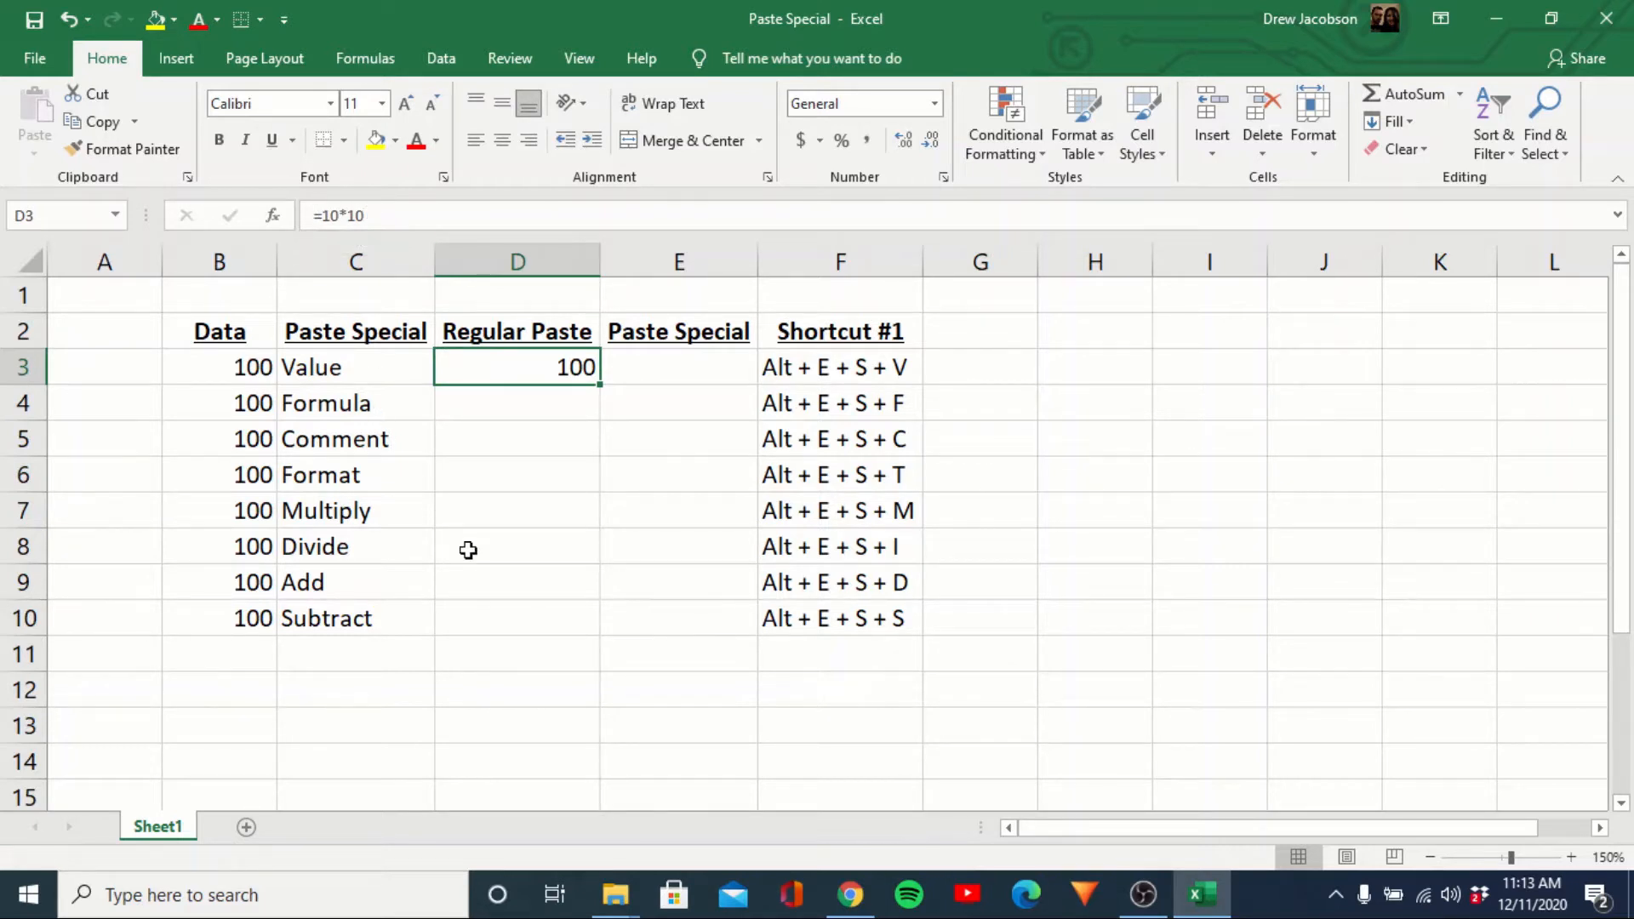
# Copy cell B3 and paste only its value into cell E3 under Paste Special
pyautogui.press('Left')
pyautogui.press('Left')
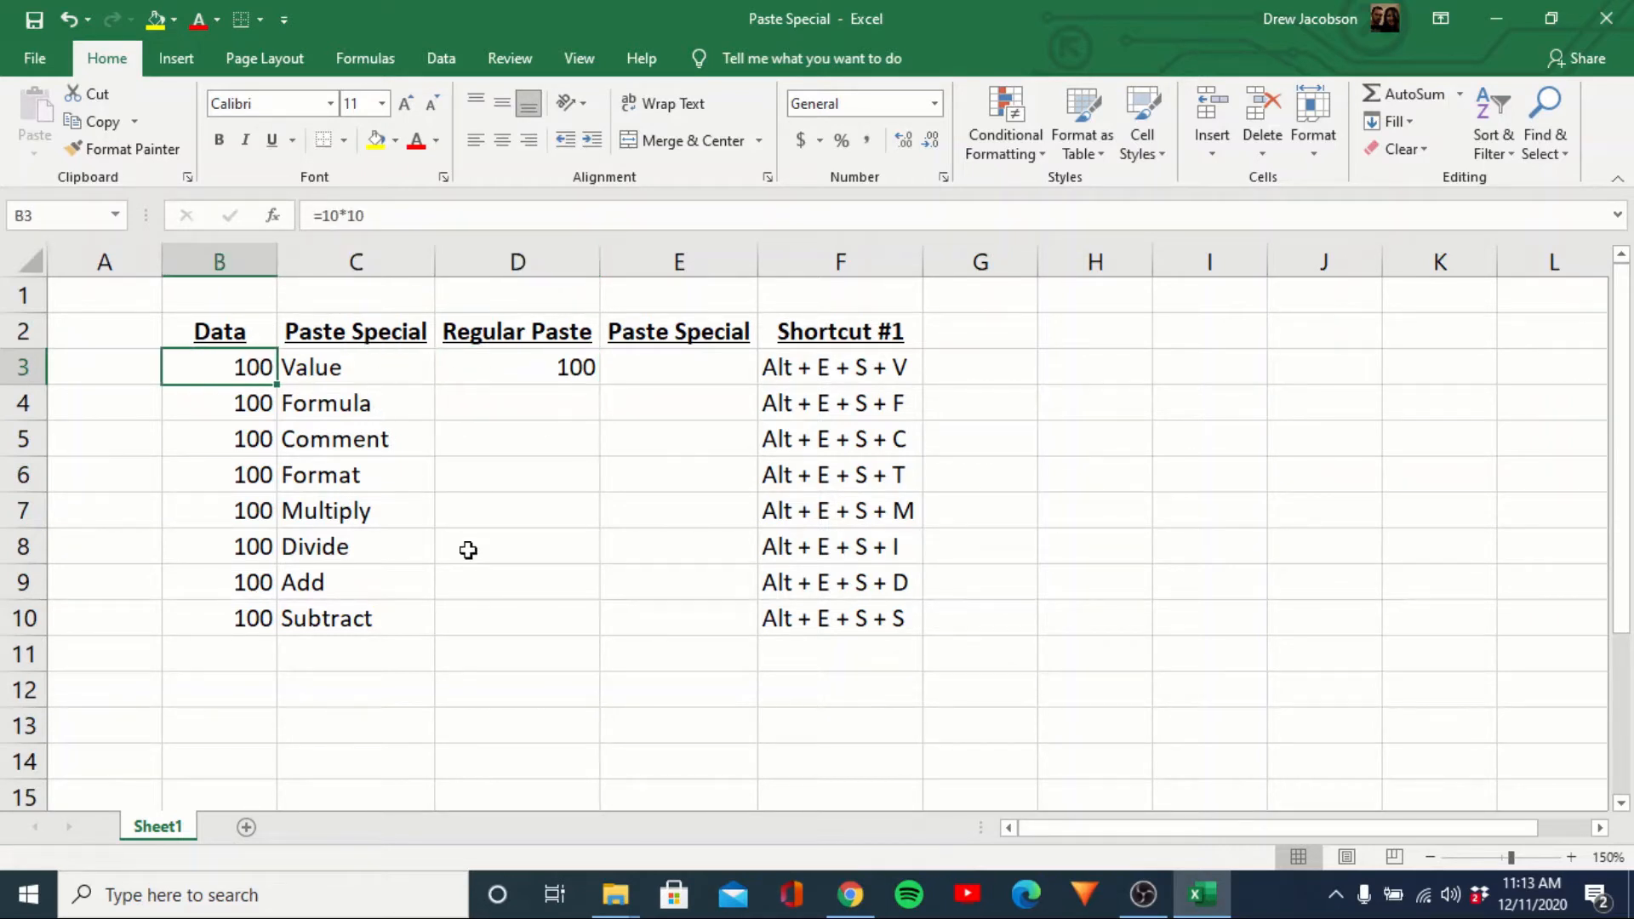
pyautogui.press('Right')
pyautogui.press('Right')
pyautogui.press('Left')
pyautogui.press('Left')
pyautogui.hotkey('ctrl', 'c')
pyautogui.press('Right')
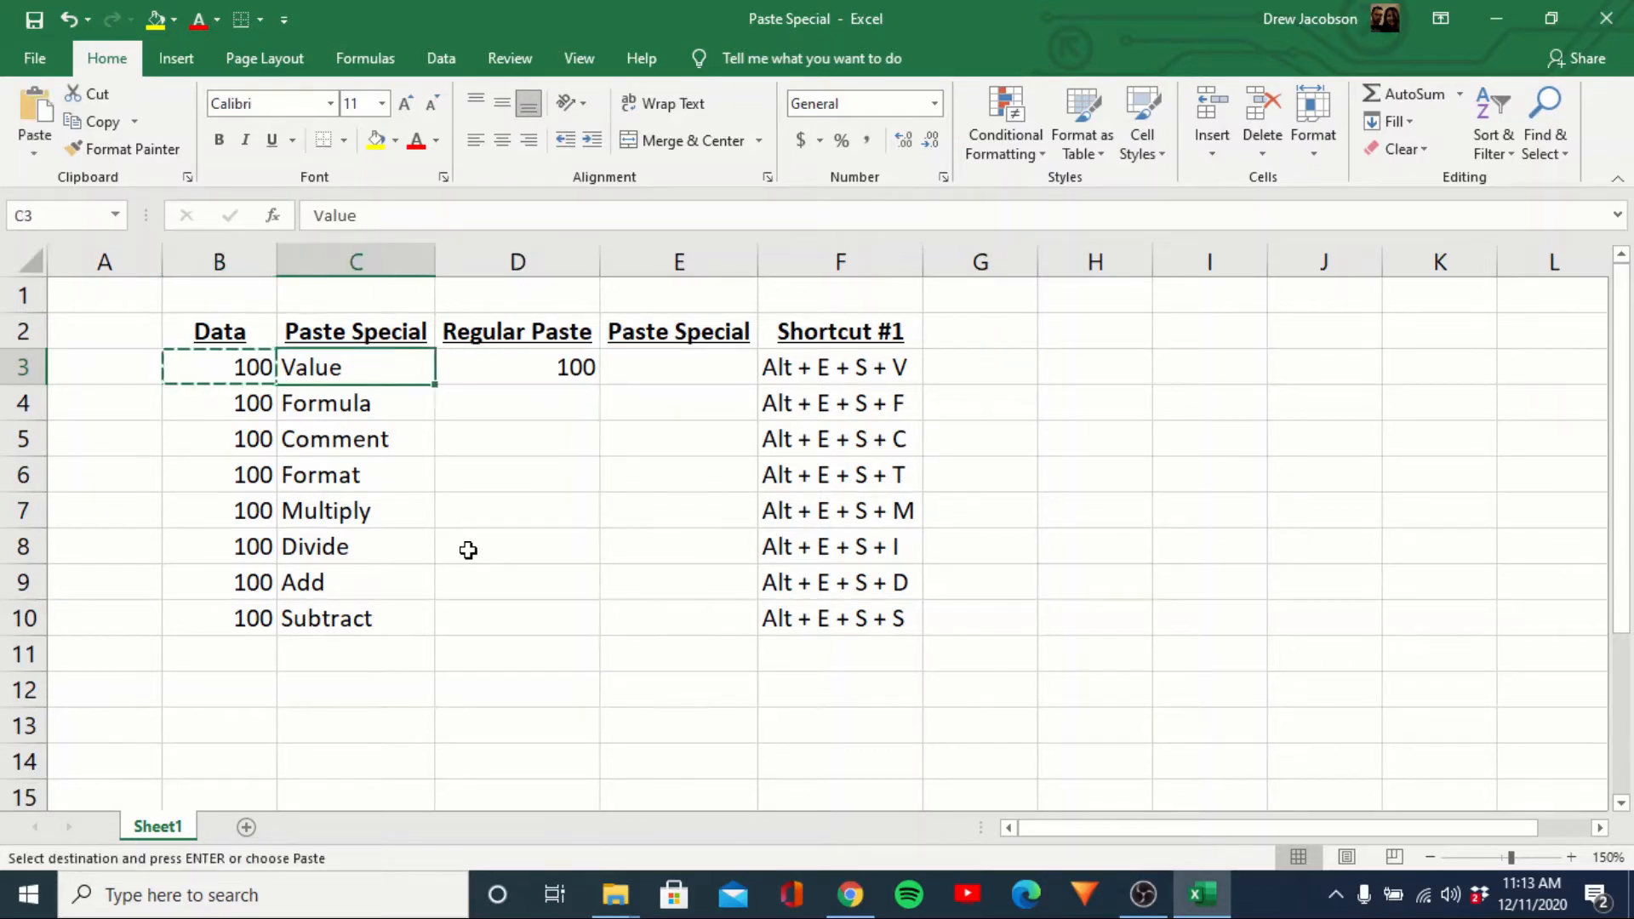
pyautogui.press('Right')
pyautogui.press('Right')
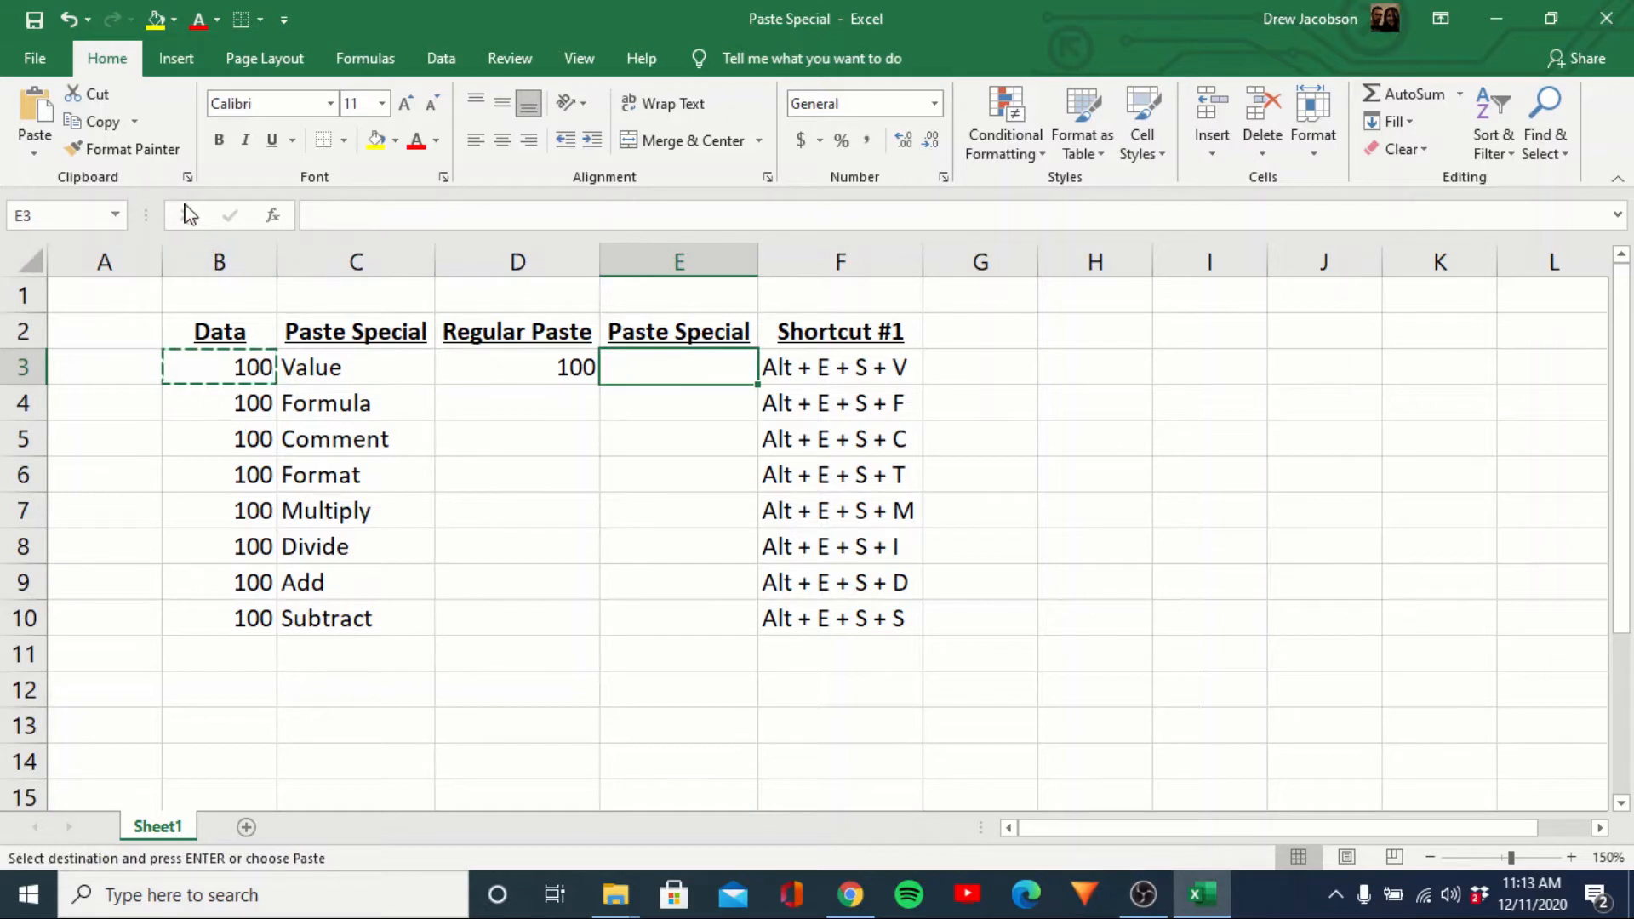
pyautogui.click(37, 146)
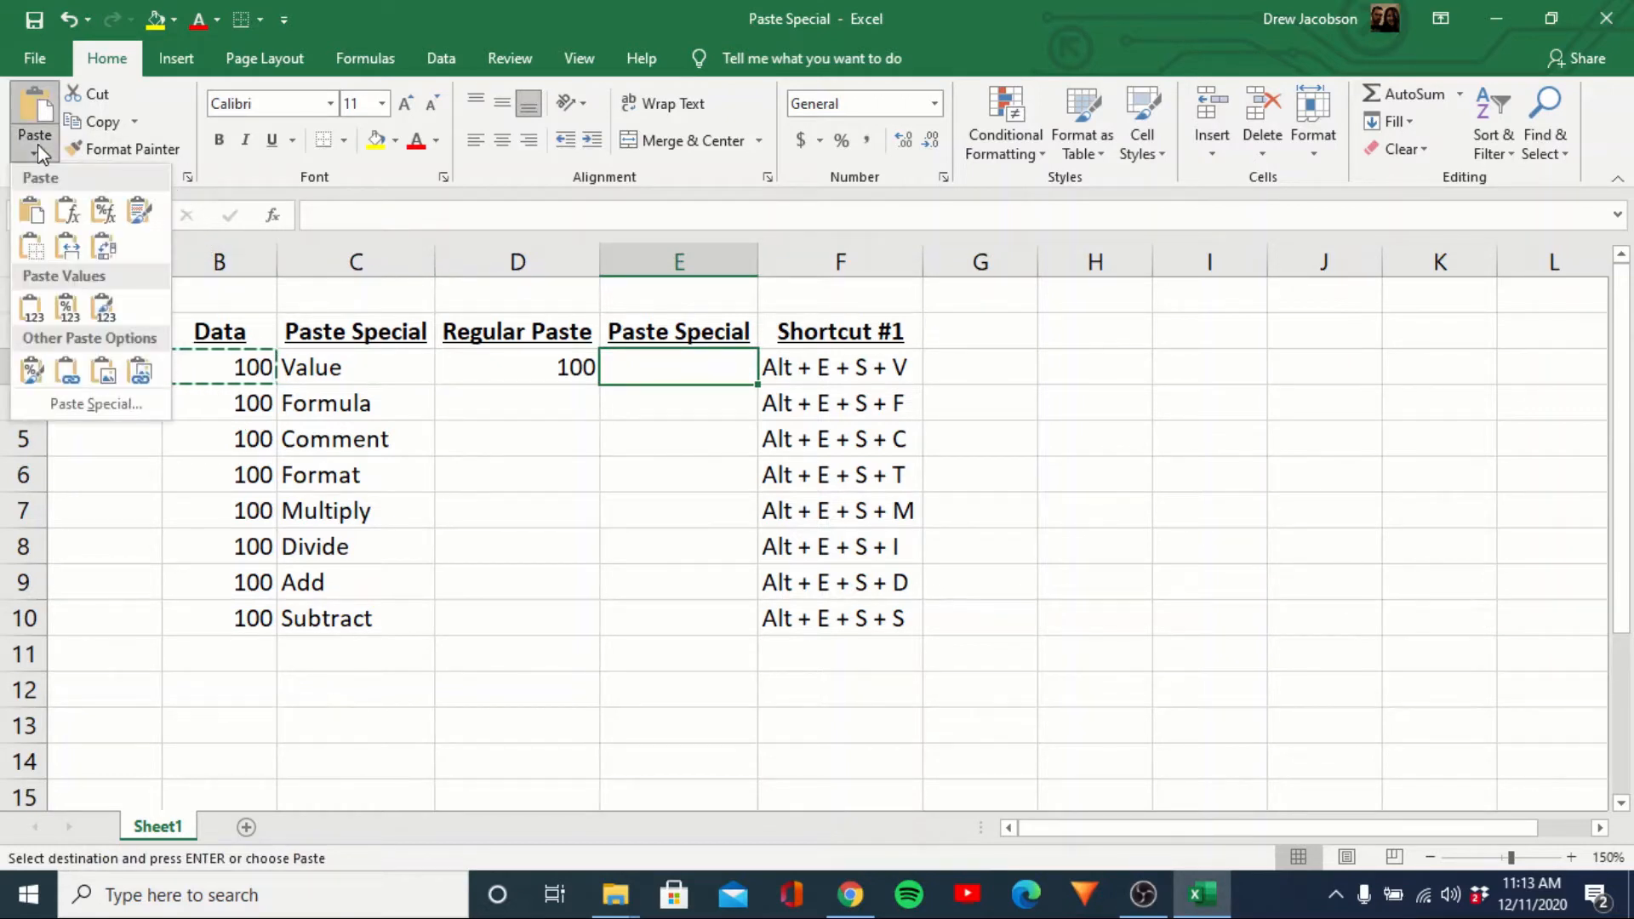
pyautogui.click(30, 312)
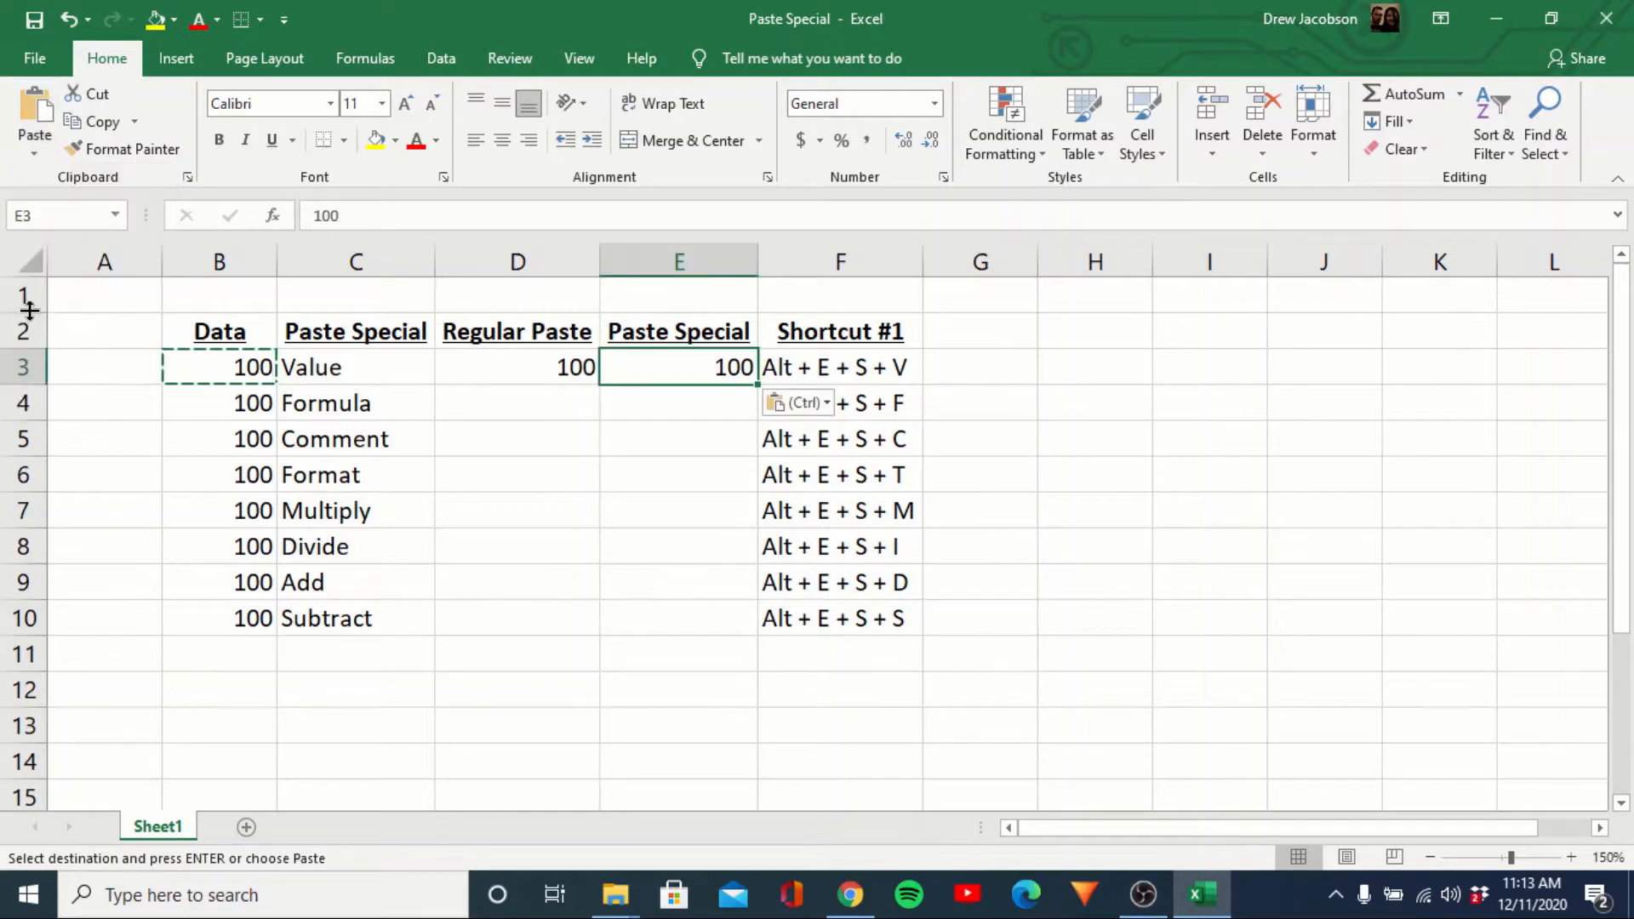
pyautogui.press('Escape')
pyautogui.write('`')
pyautogui.press('Return')
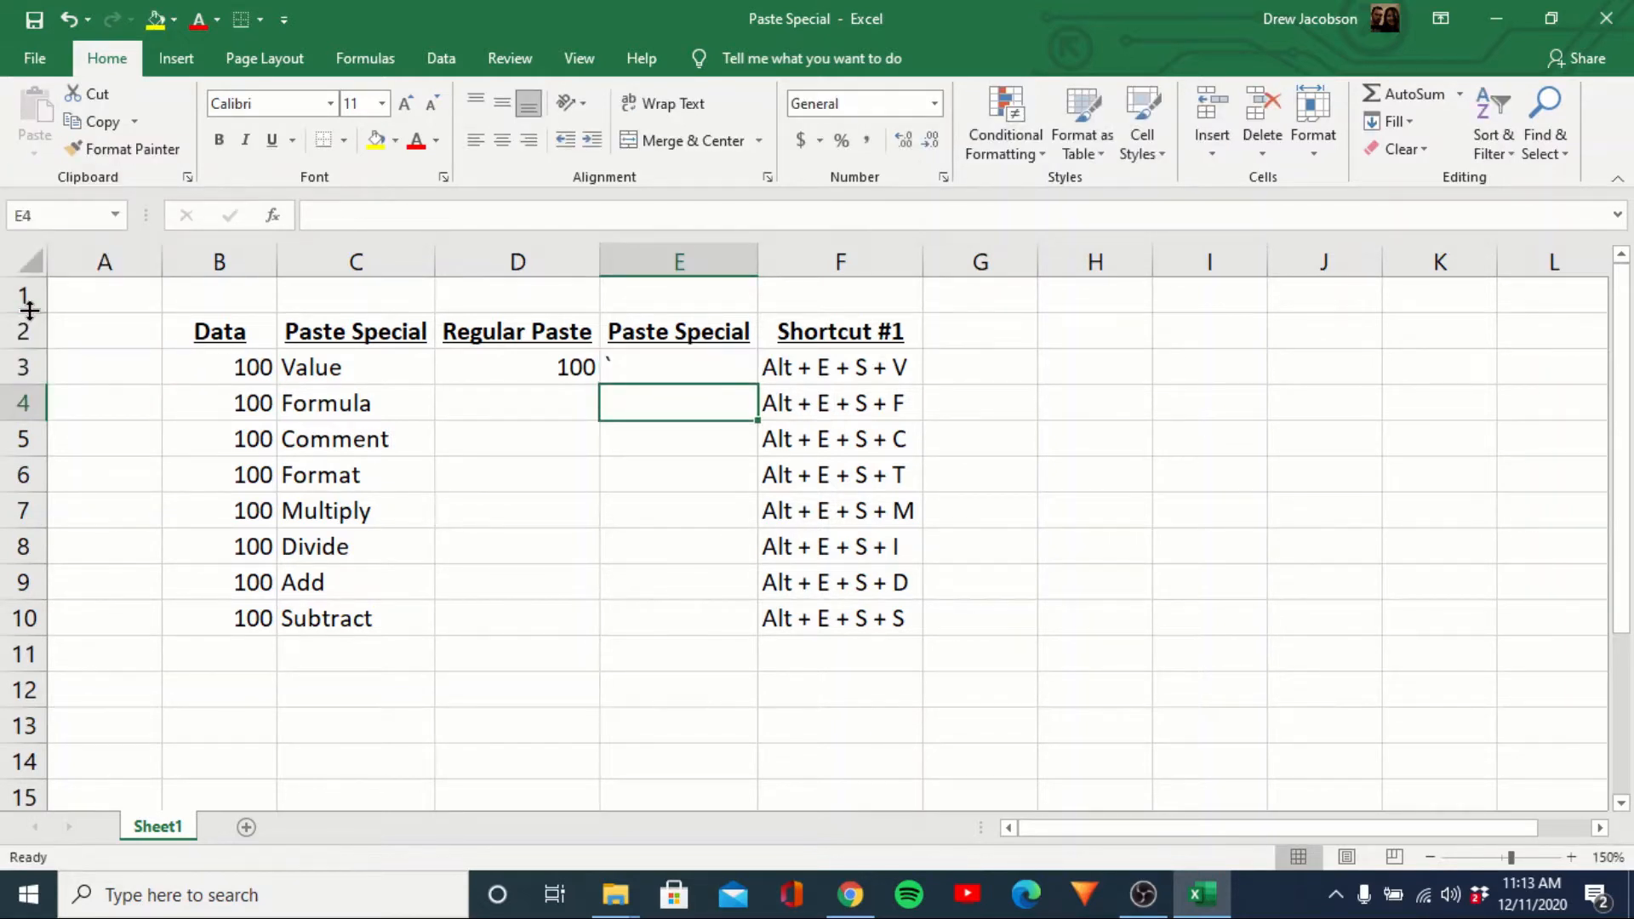
pyautogui.hotkey('ctrl', 'z')
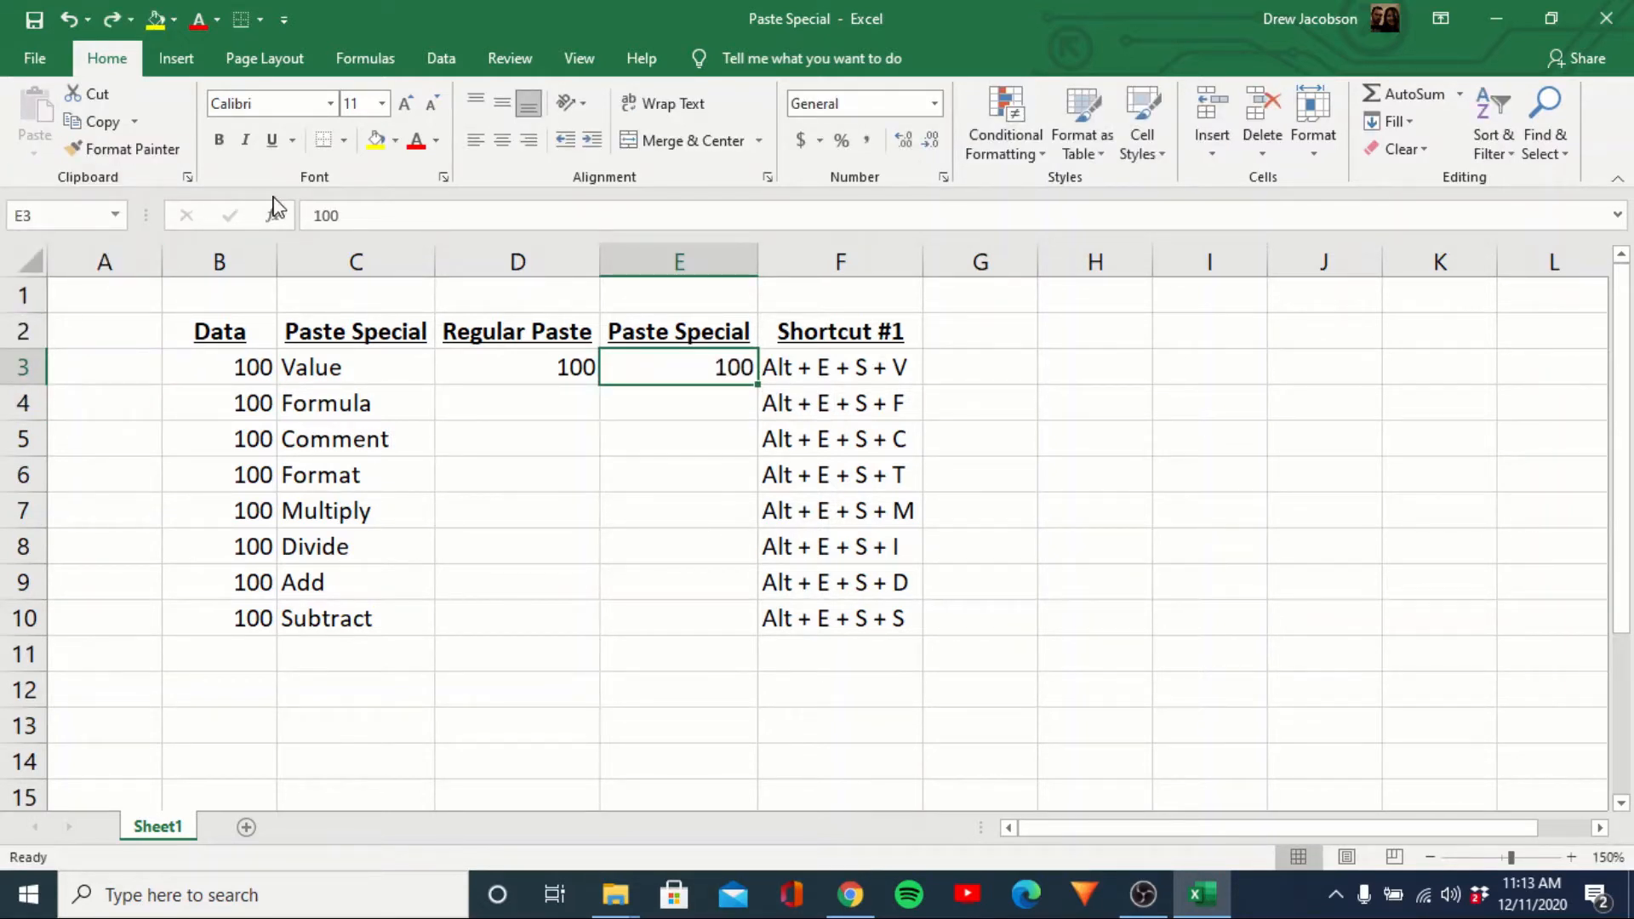
# Compare the underlying contents of pasted cell E3 with those of source cell B3
pyautogui.doubleClick(320, 216)
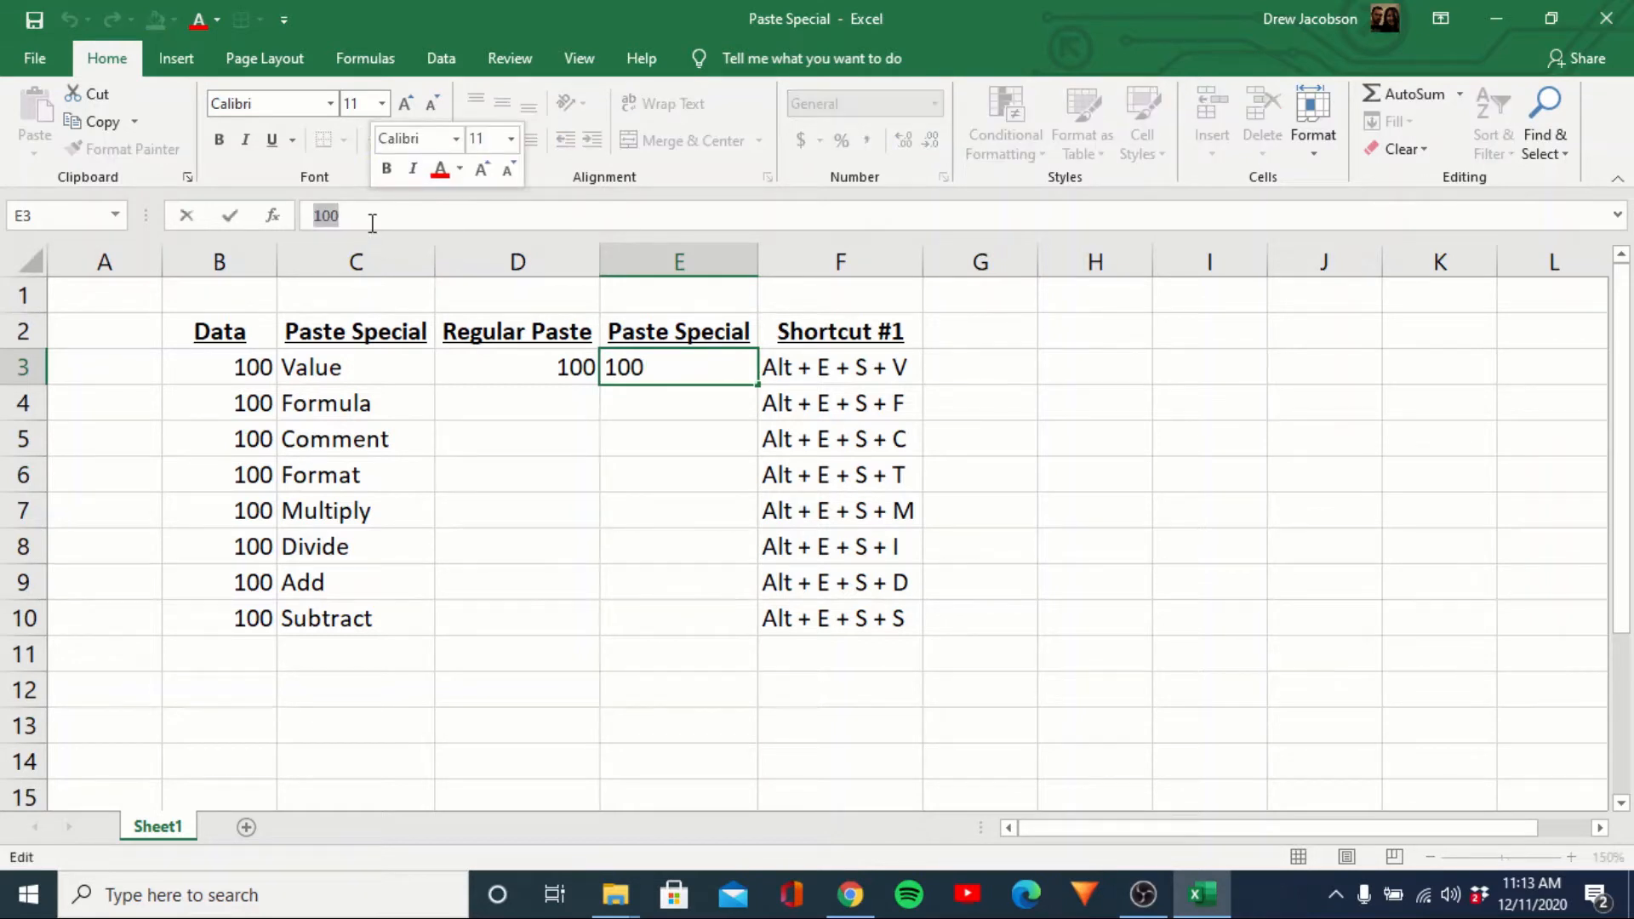
pyautogui.press('Escape')
pyautogui.press('Down')
pyautogui.press('Left')
pyautogui.press('Up')
pyautogui.press('Right')
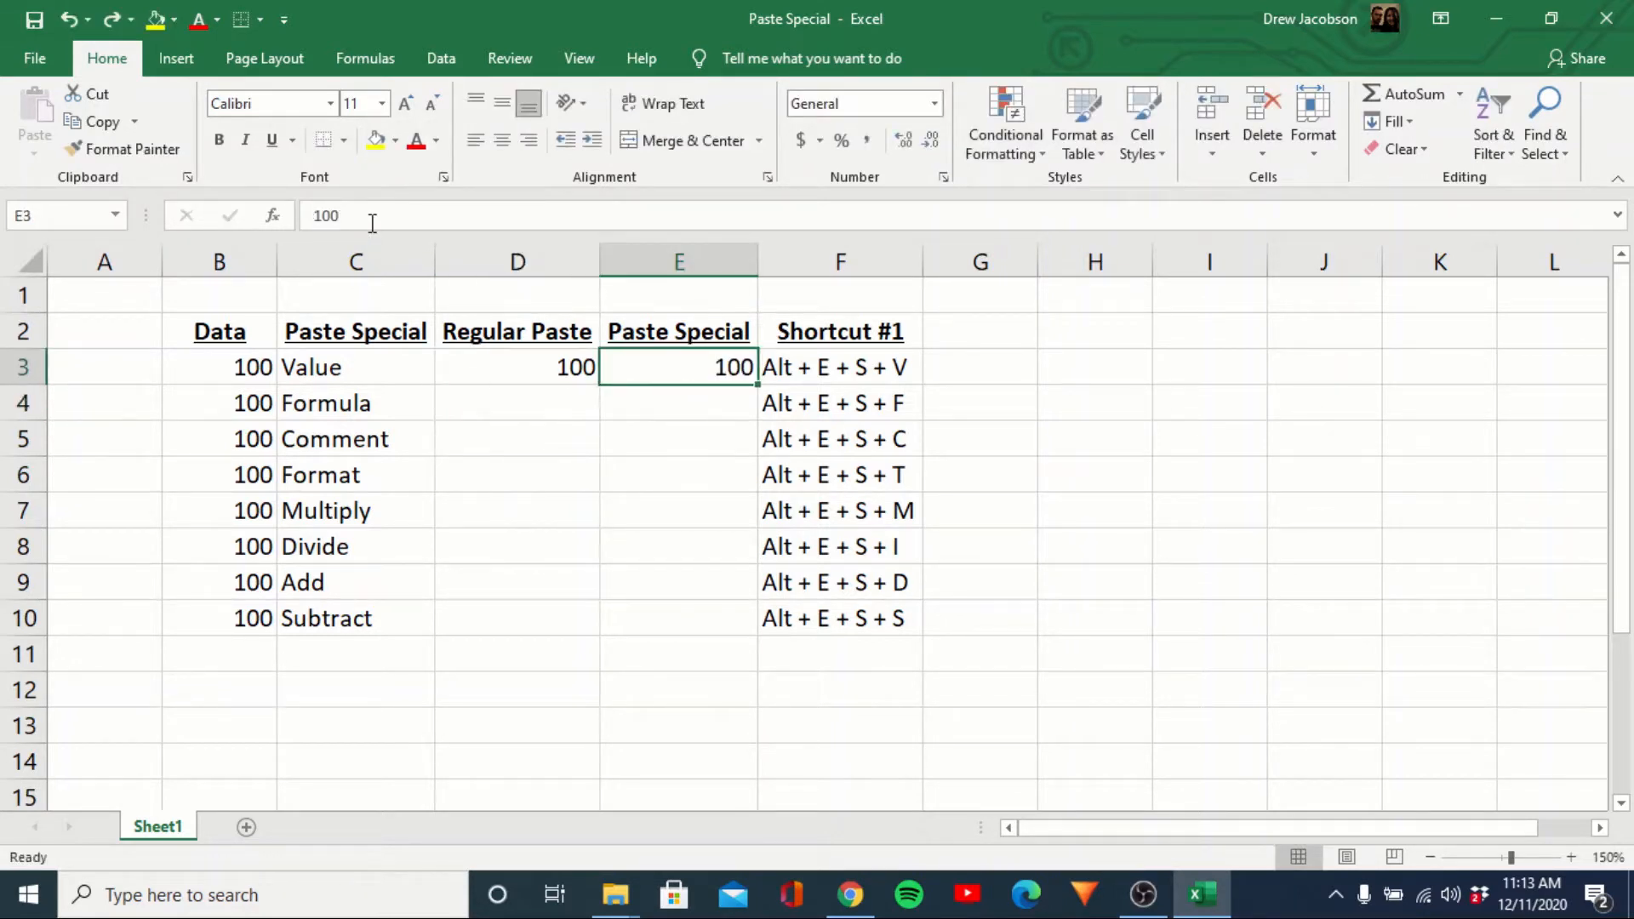
pyautogui.press('Left')
pyautogui.press('Left')
pyautogui.press('Left')
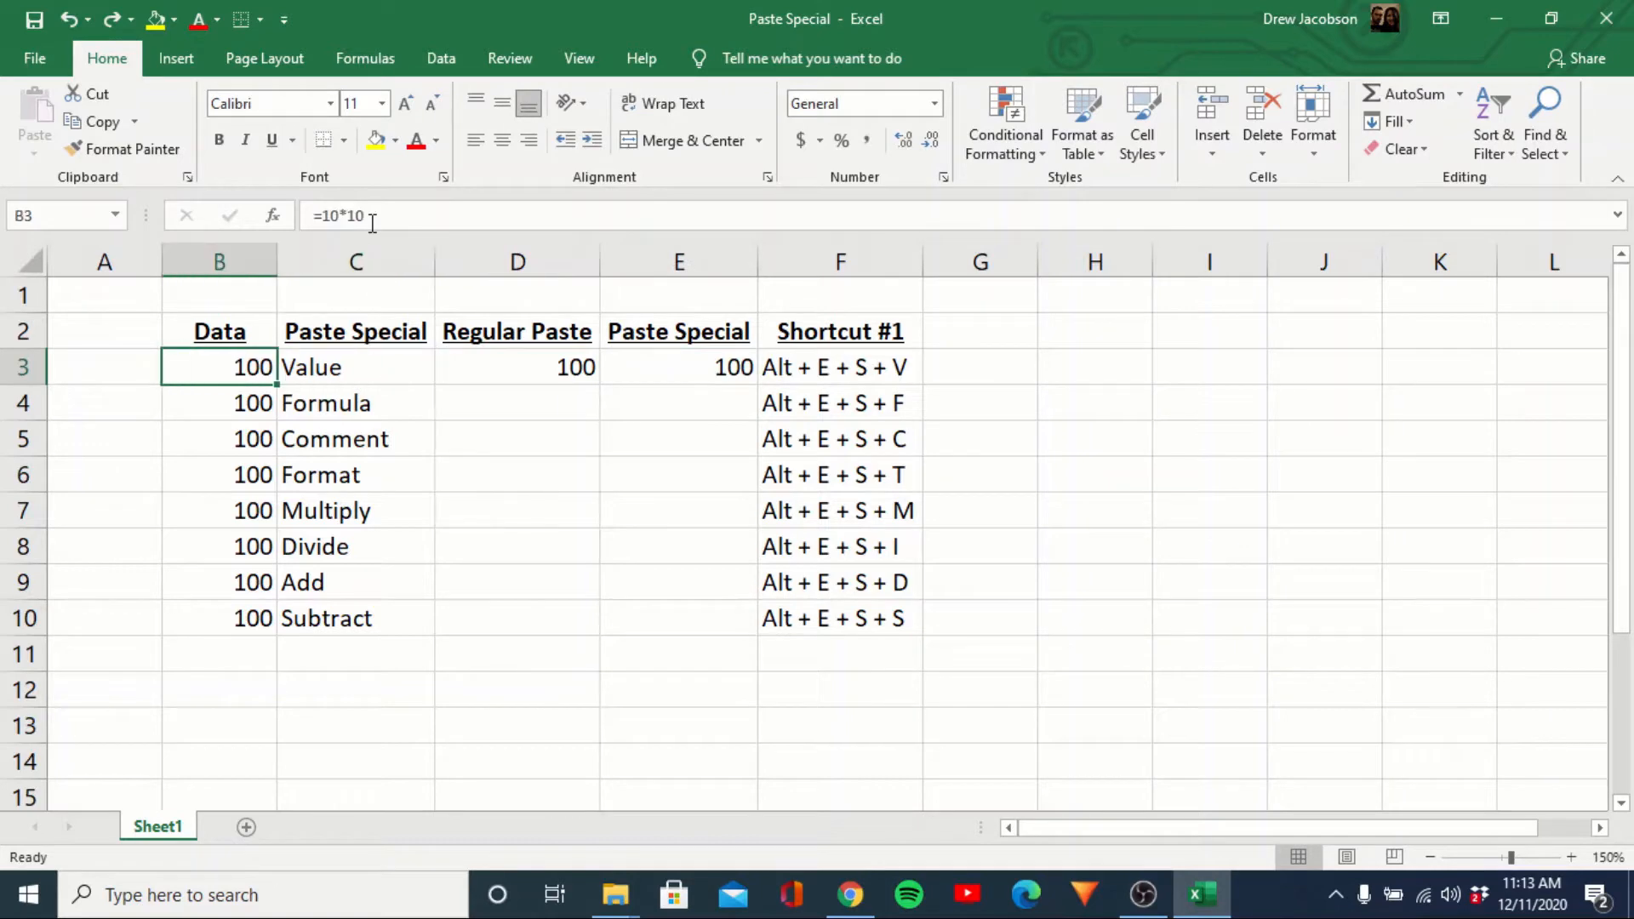
# Copy cell B3 again and paste it into E3 through the Paste Special dialog with the Values option
pyautogui.hotkey('ctrl', 'c')
pyautogui.press('Right')
pyautogui.press('Right')
pyautogui.press('Right')
pyautogui.press('alt')
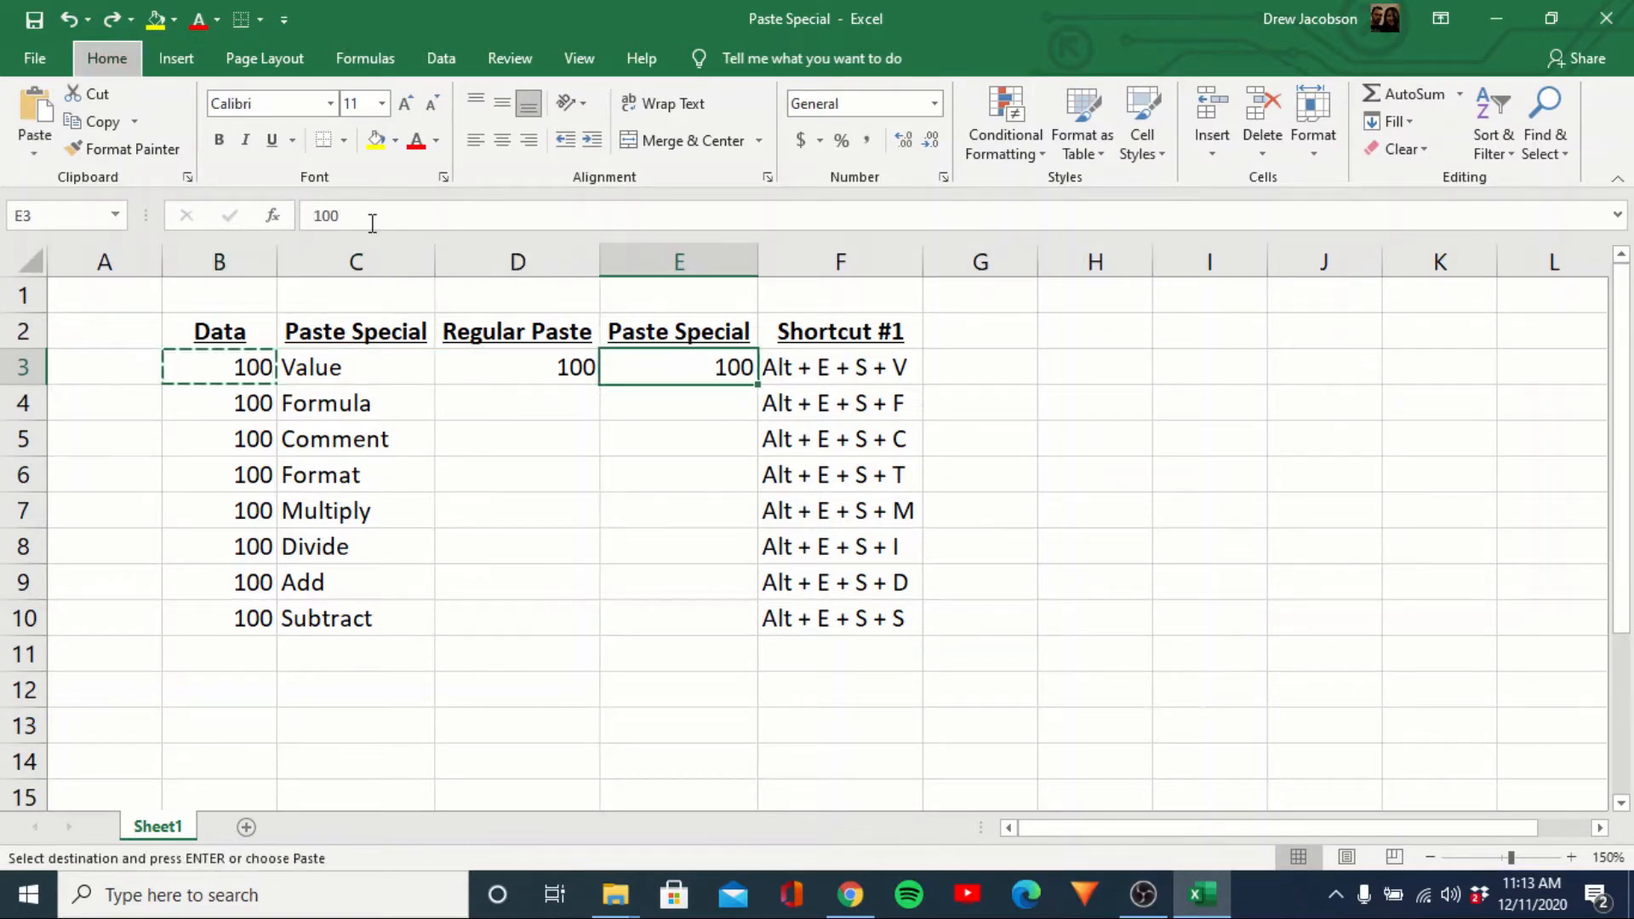
pyautogui.press('e')
pyautogui.press('s')
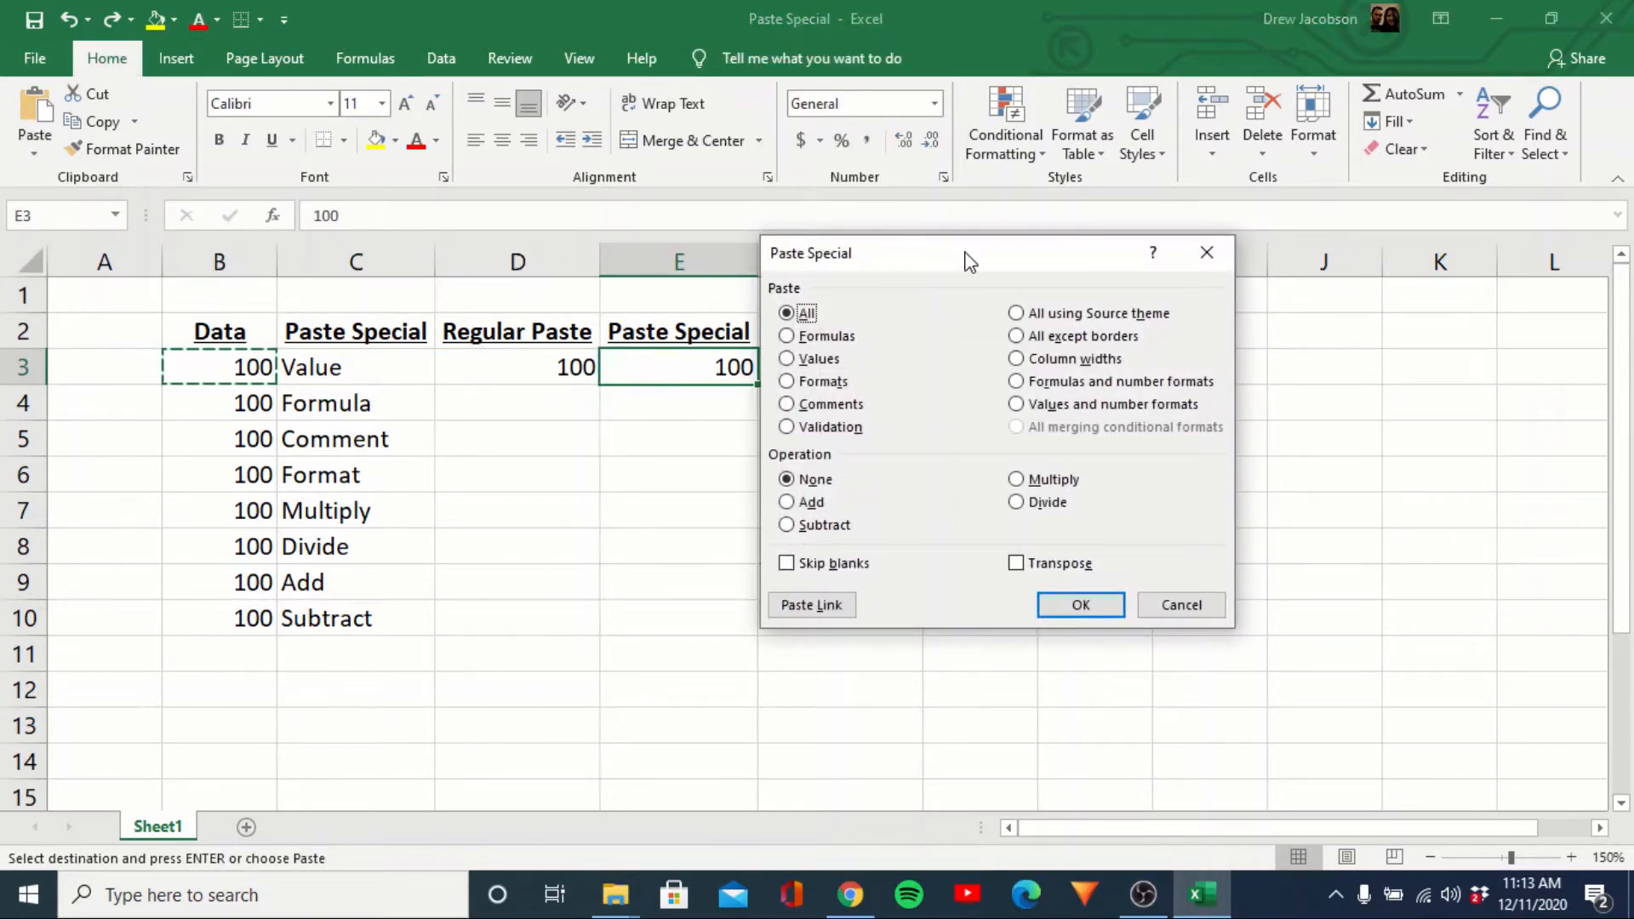
pyautogui.moveTo(967, 256); pyautogui.dragTo(412, 218)
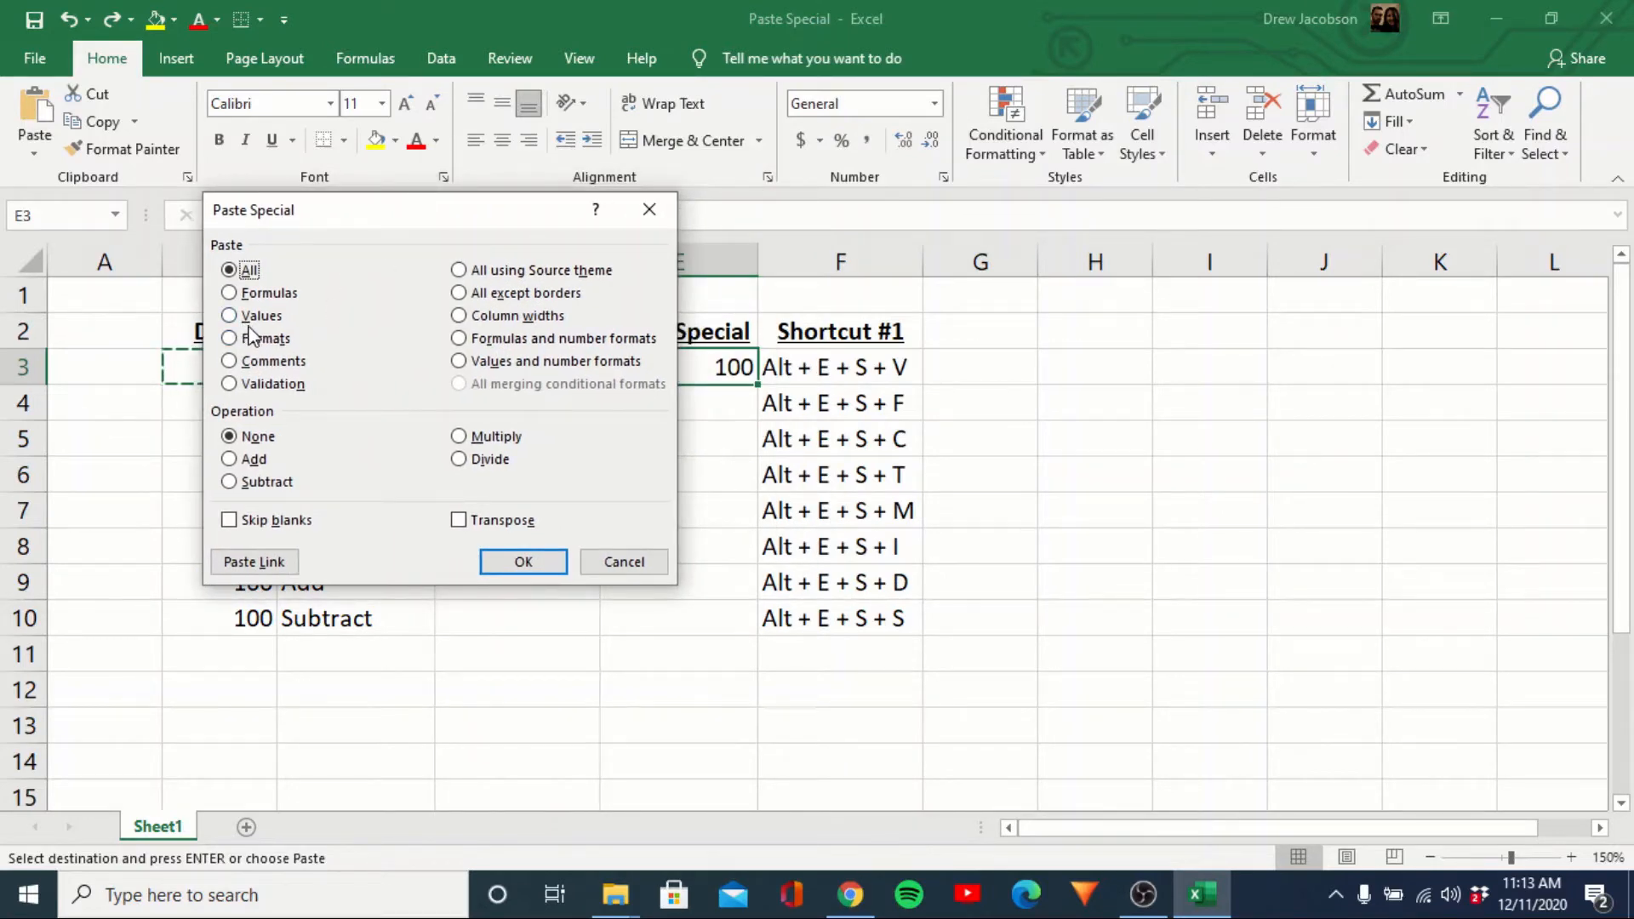
pyautogui.press('v')
pyautogui.press('Return')
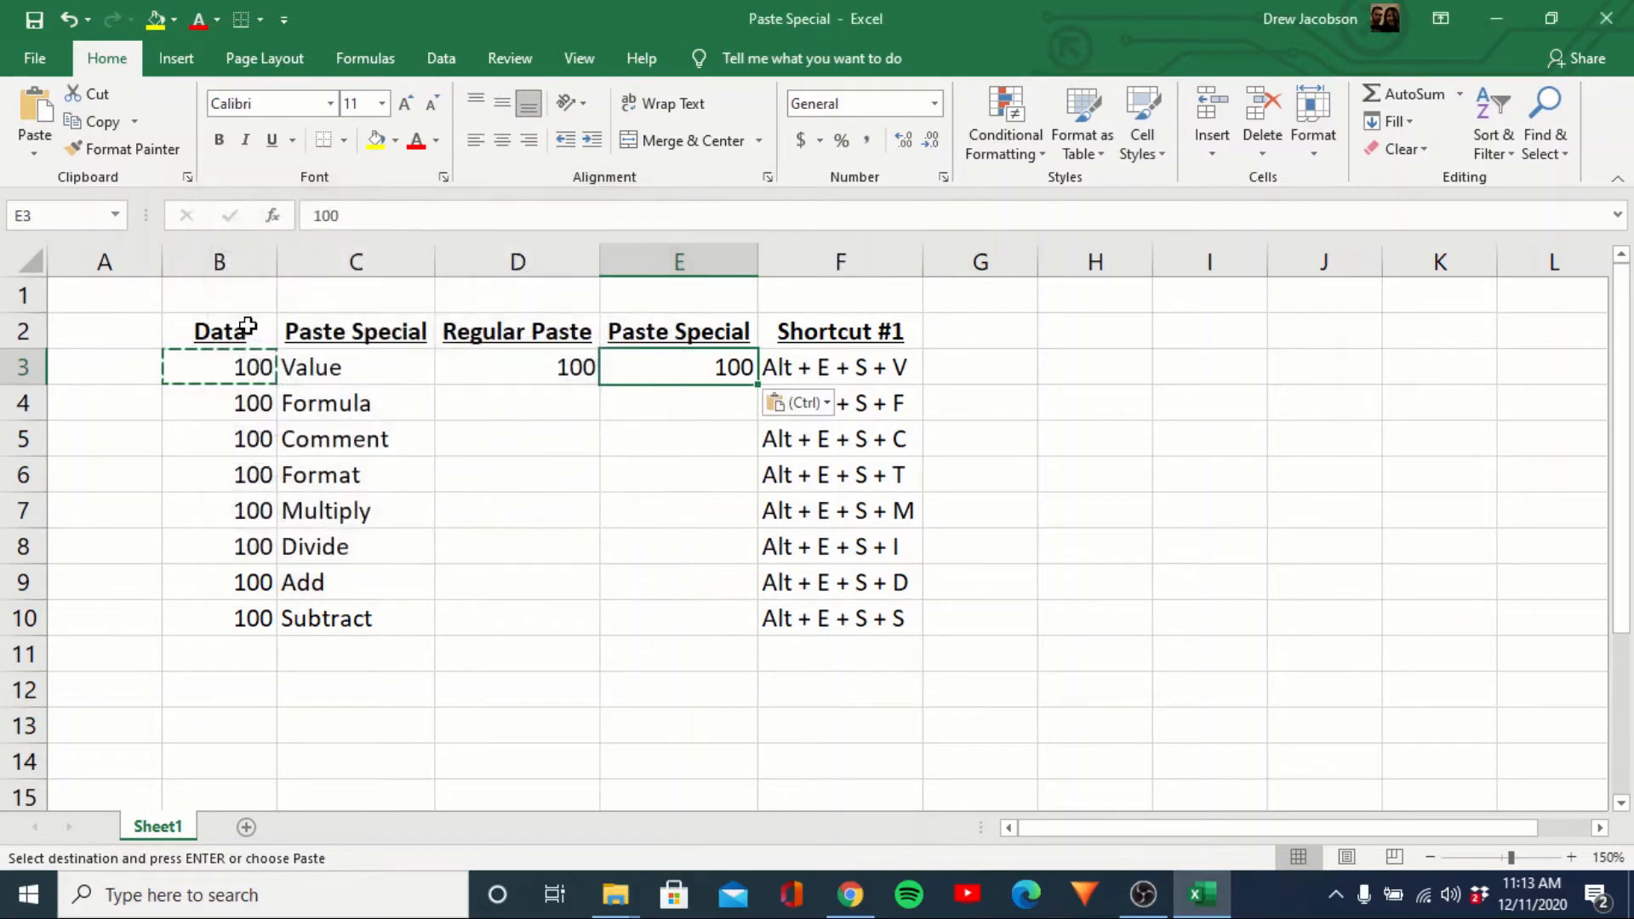
pyautogui.press('Right')
pyautogui.press('Left')
pyautogui.press('Escape')
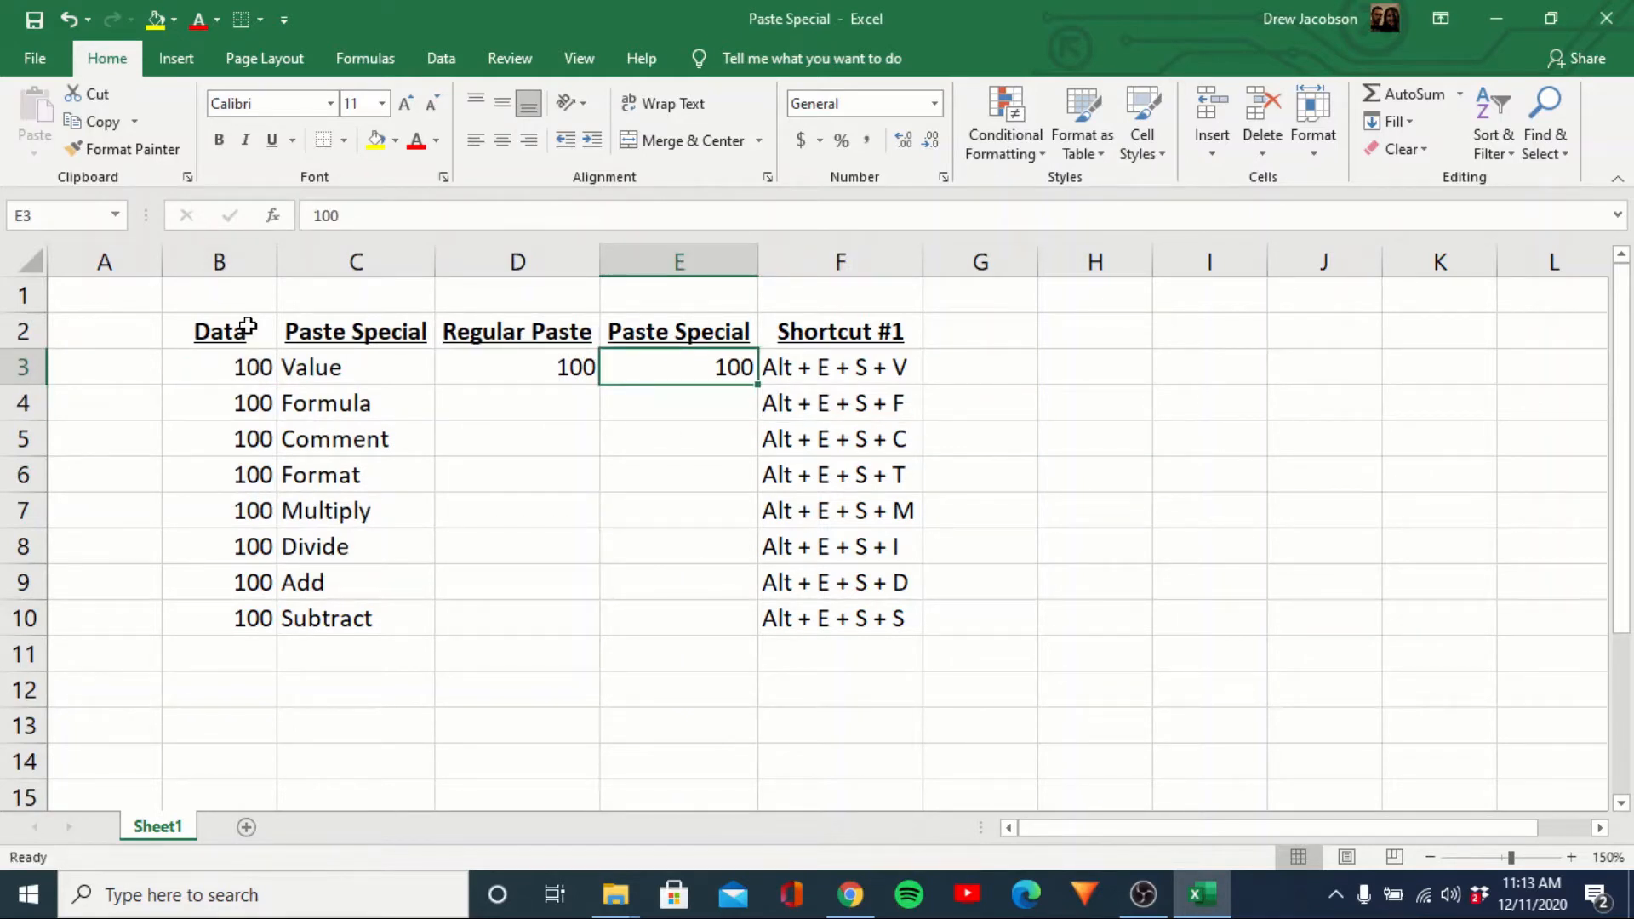
pyautogui.press('Left')
pyautogui.press('Left')
pyautogui.press('Left')
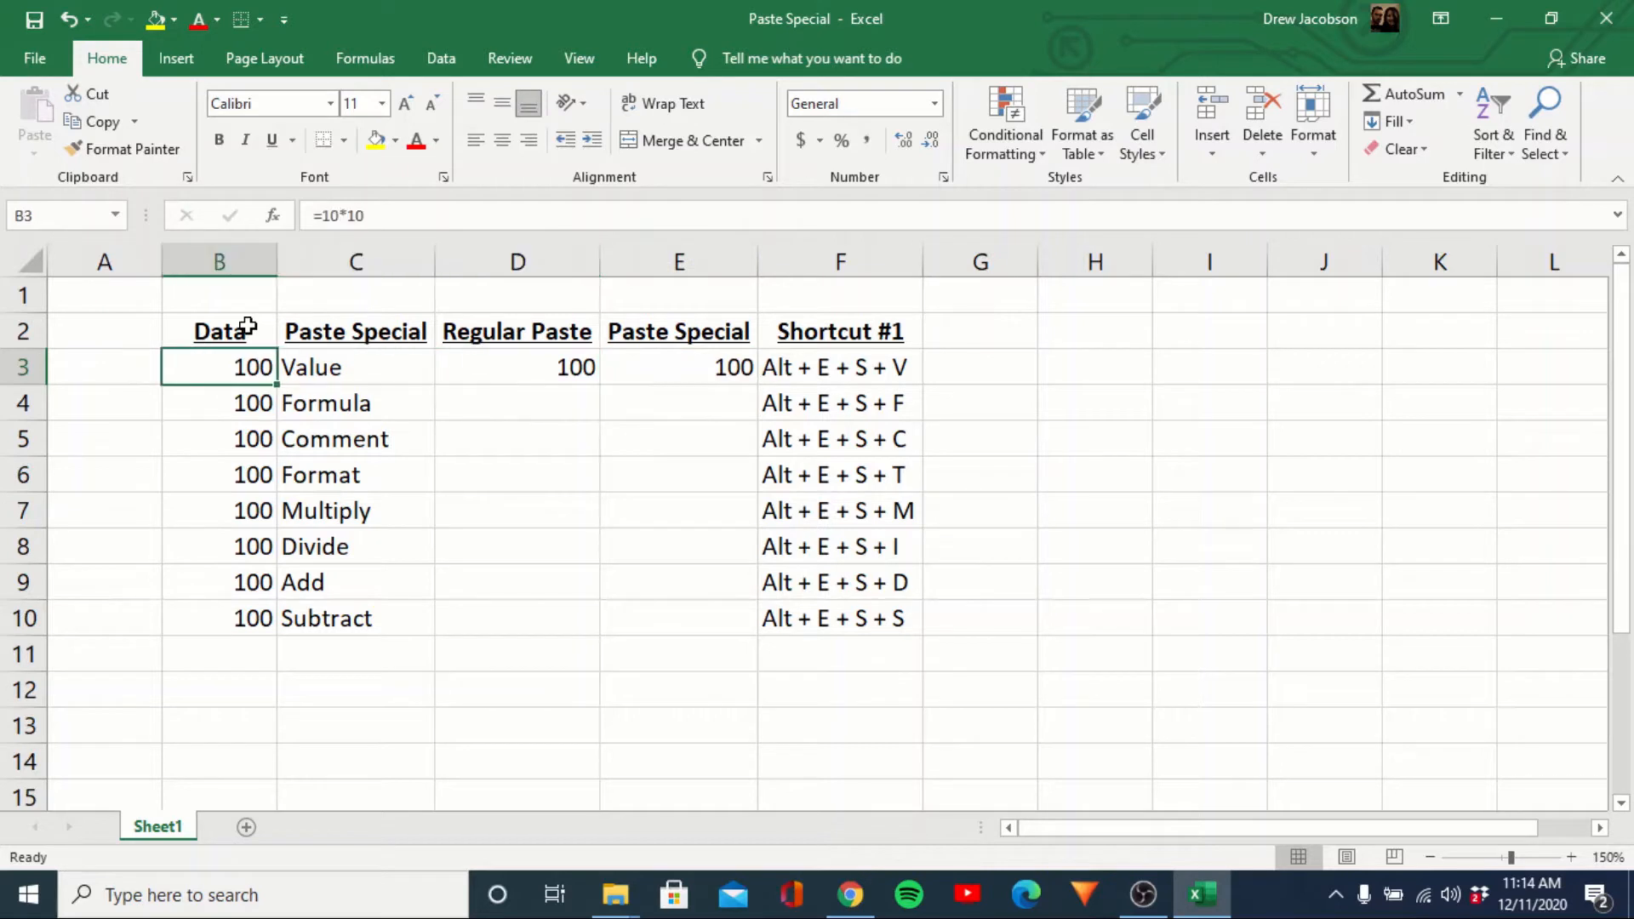
pyautogui.press('Down')
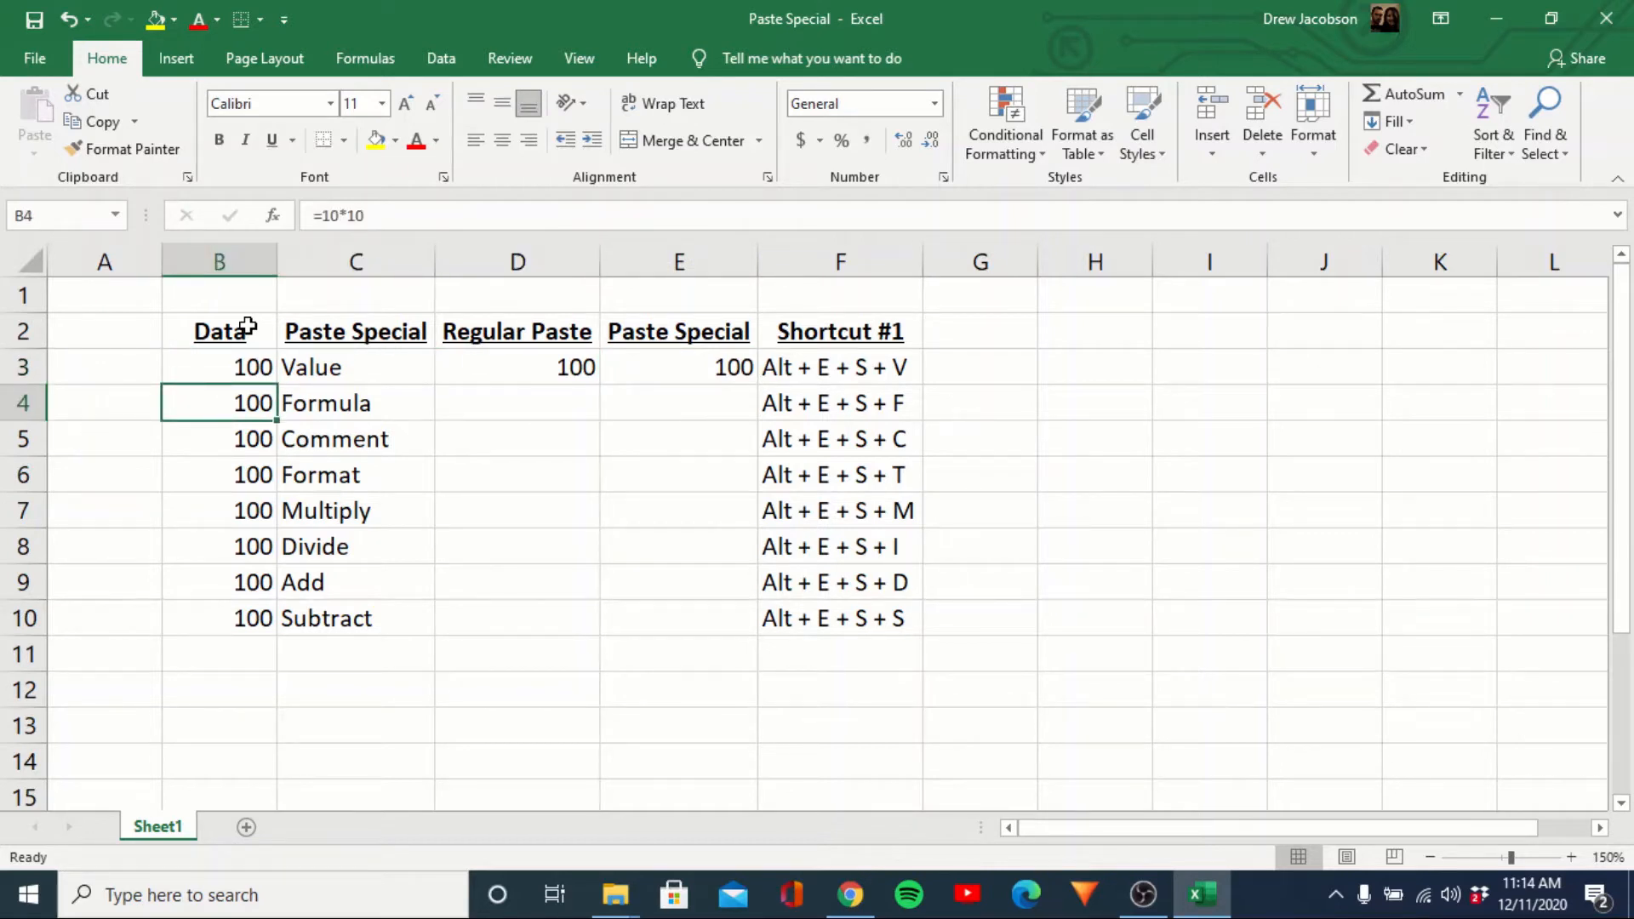
pyautogui.hotkey('ctrl', 'c')
pyautogui.press('Right')
pyautogui.press('Right')
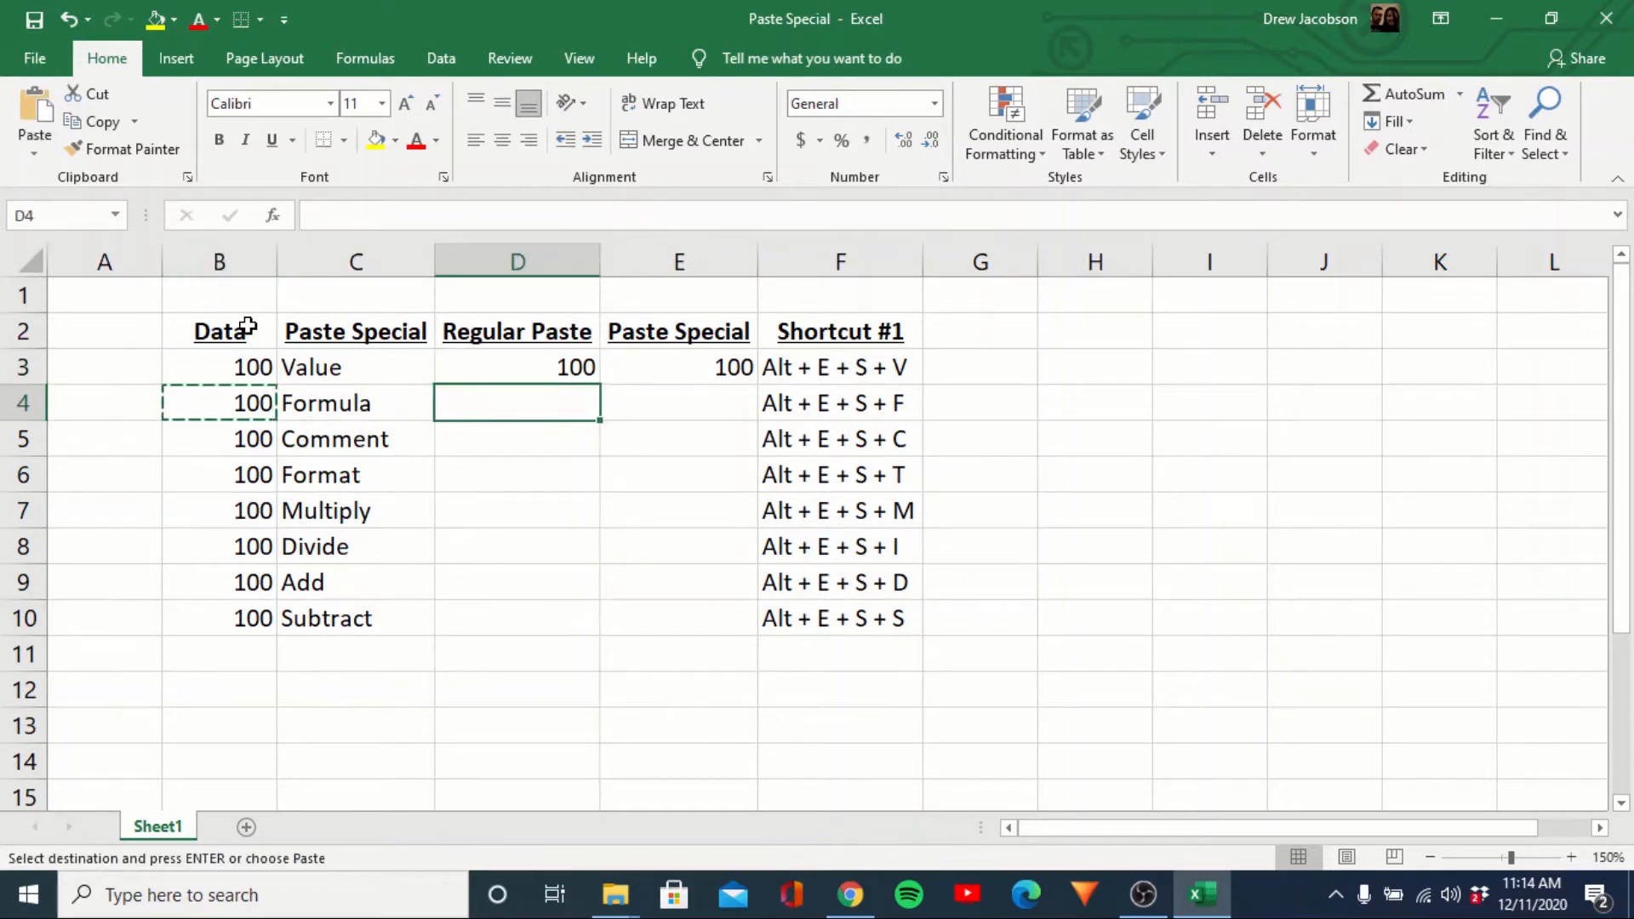
pyautogui.press('Escape')
pyautogui.press('Left')
pyautogui.press('Left')
pyautogui.press('Right')
pyautogui.press('Right')
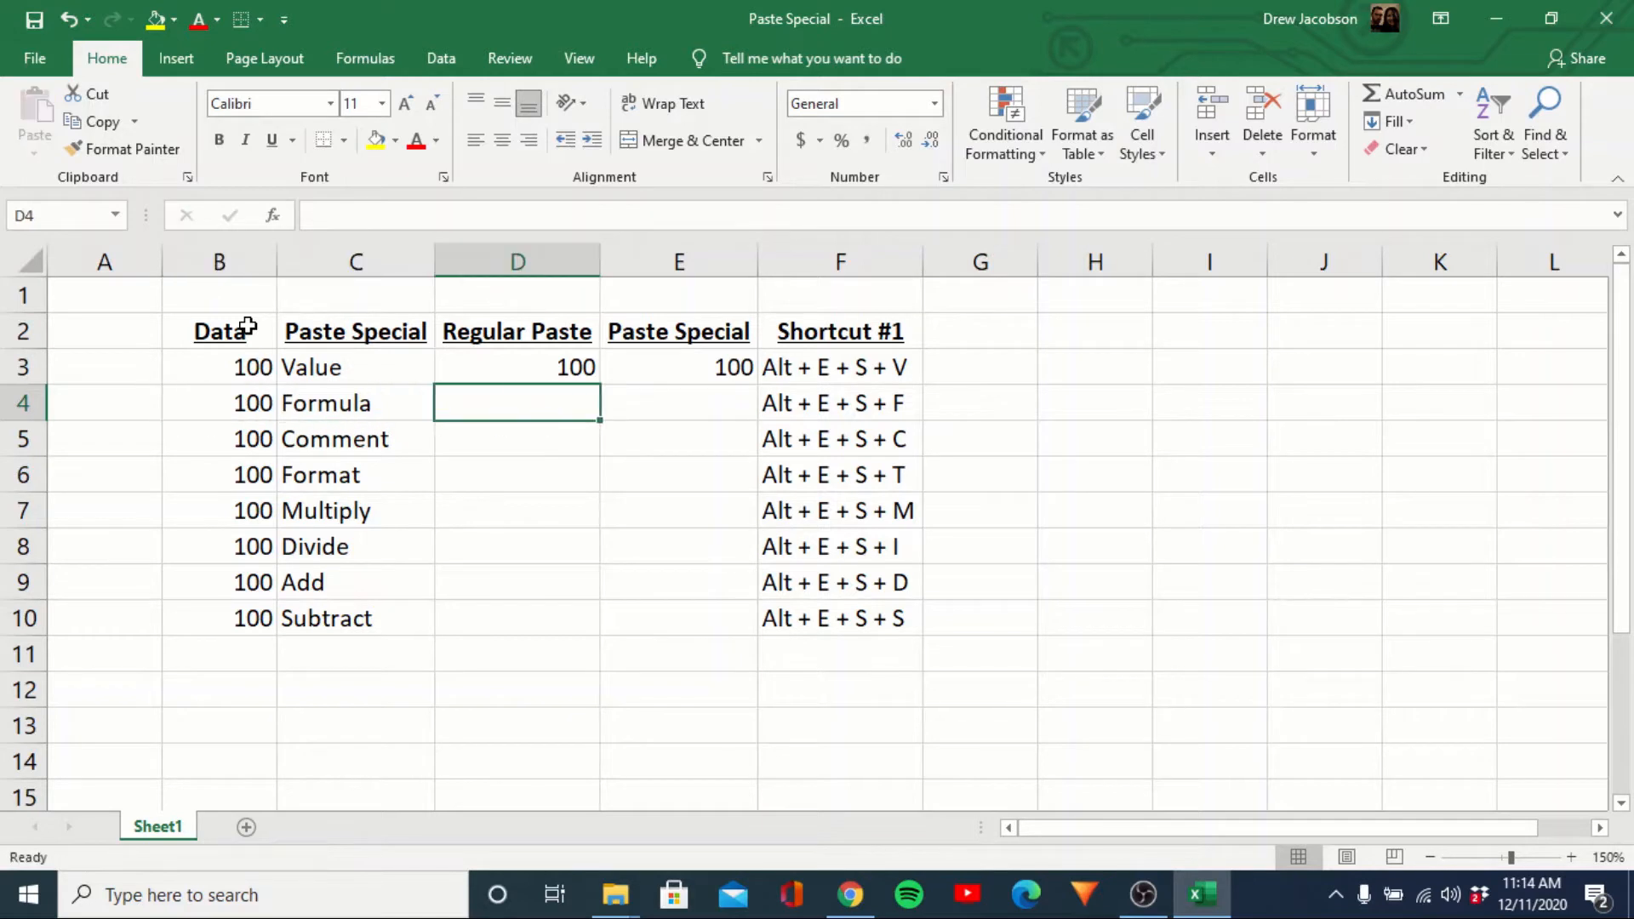
# Copy cell B4 and paste it normally into cell D4 in the Formula row
pyautogui.press('Left')
pyautogui.press('Left')
pyautogui.hotkey('ctrl', 'c')
pyautogui.press('Right')
pyautogui.press('Right')
pyautogui.hotkey('ctrl', 'v')
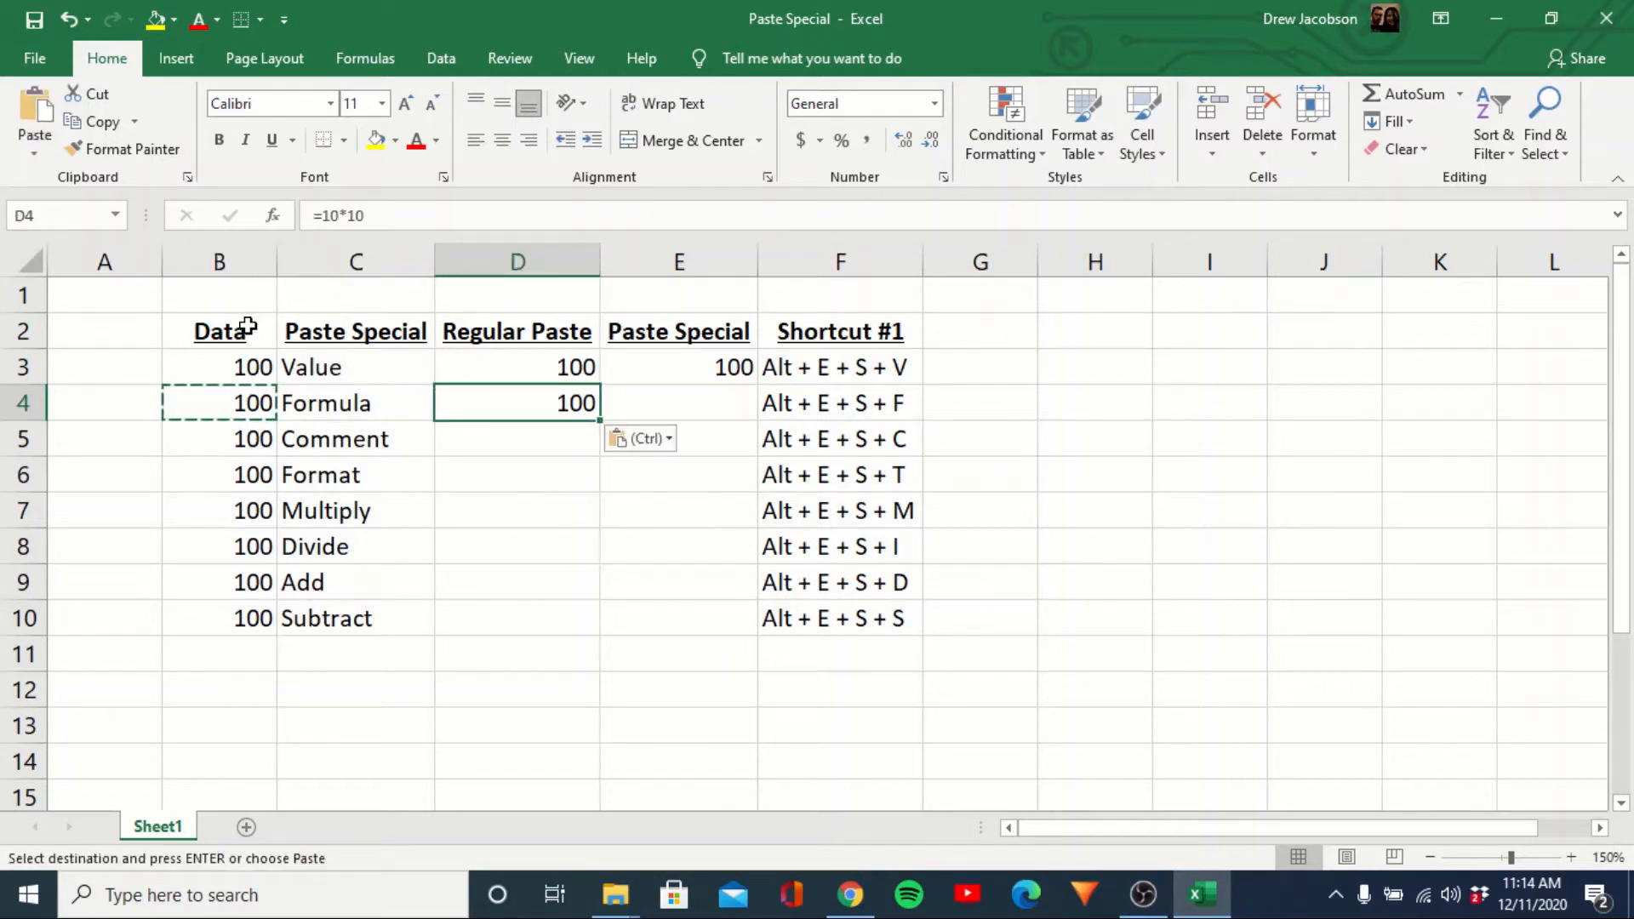
pyautogui.press('Escape')
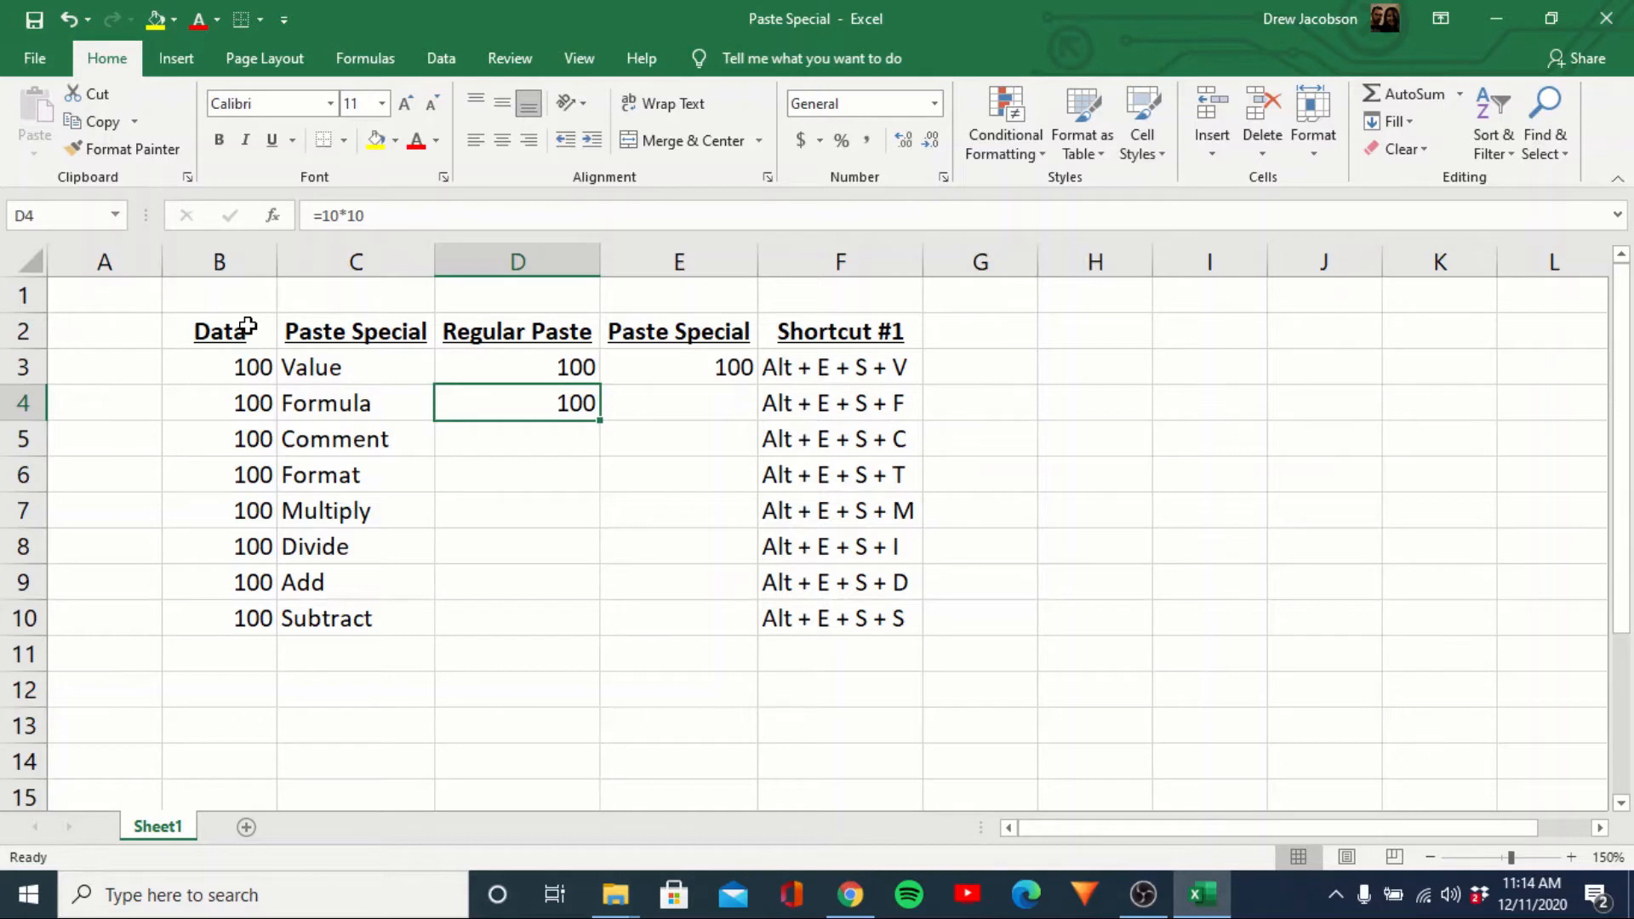
# Make the value in cell B4 bold
pyautogui.press('Left')
pyautogui.press('Left')
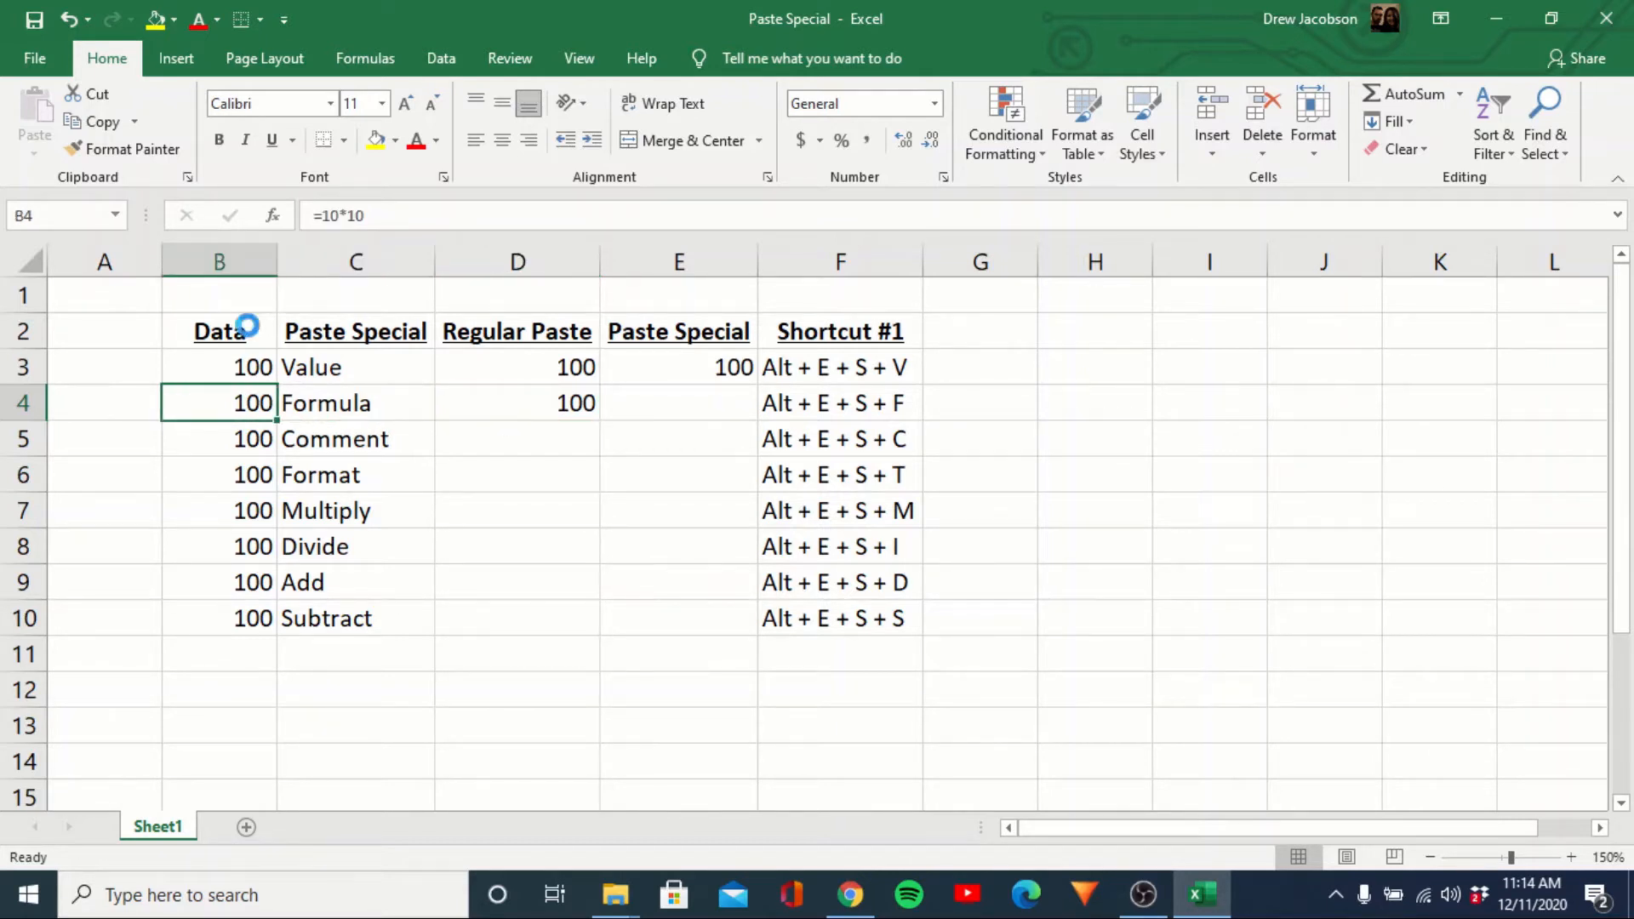
pyautogui.hotkey('ctrl', 'b')
pyautogui.press('Down')
pyautogui.press('Up')
# Copy the bold cell B4 and paste it with its formatting over cell D4
pyautogui.hotkey('ctrl', 'c')
pyautogui.press('Right')
pyautogui.press('Right')
pyautogui.hotkey('ctrl', 'v')
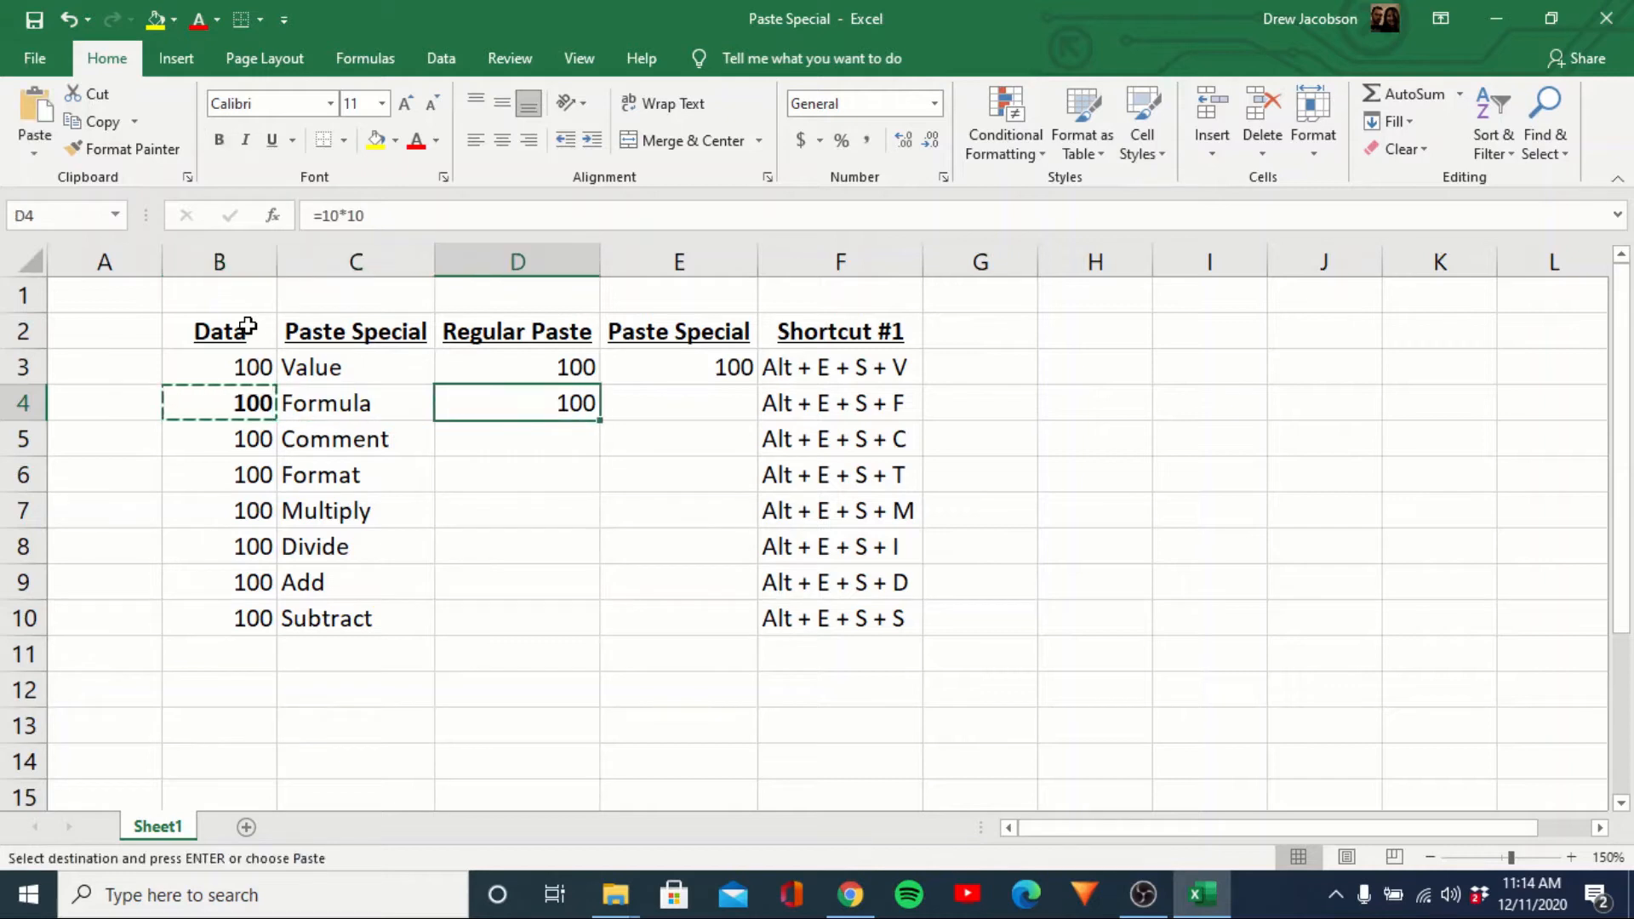
pyautogui.press('Return')
pyautogui.press('Up')
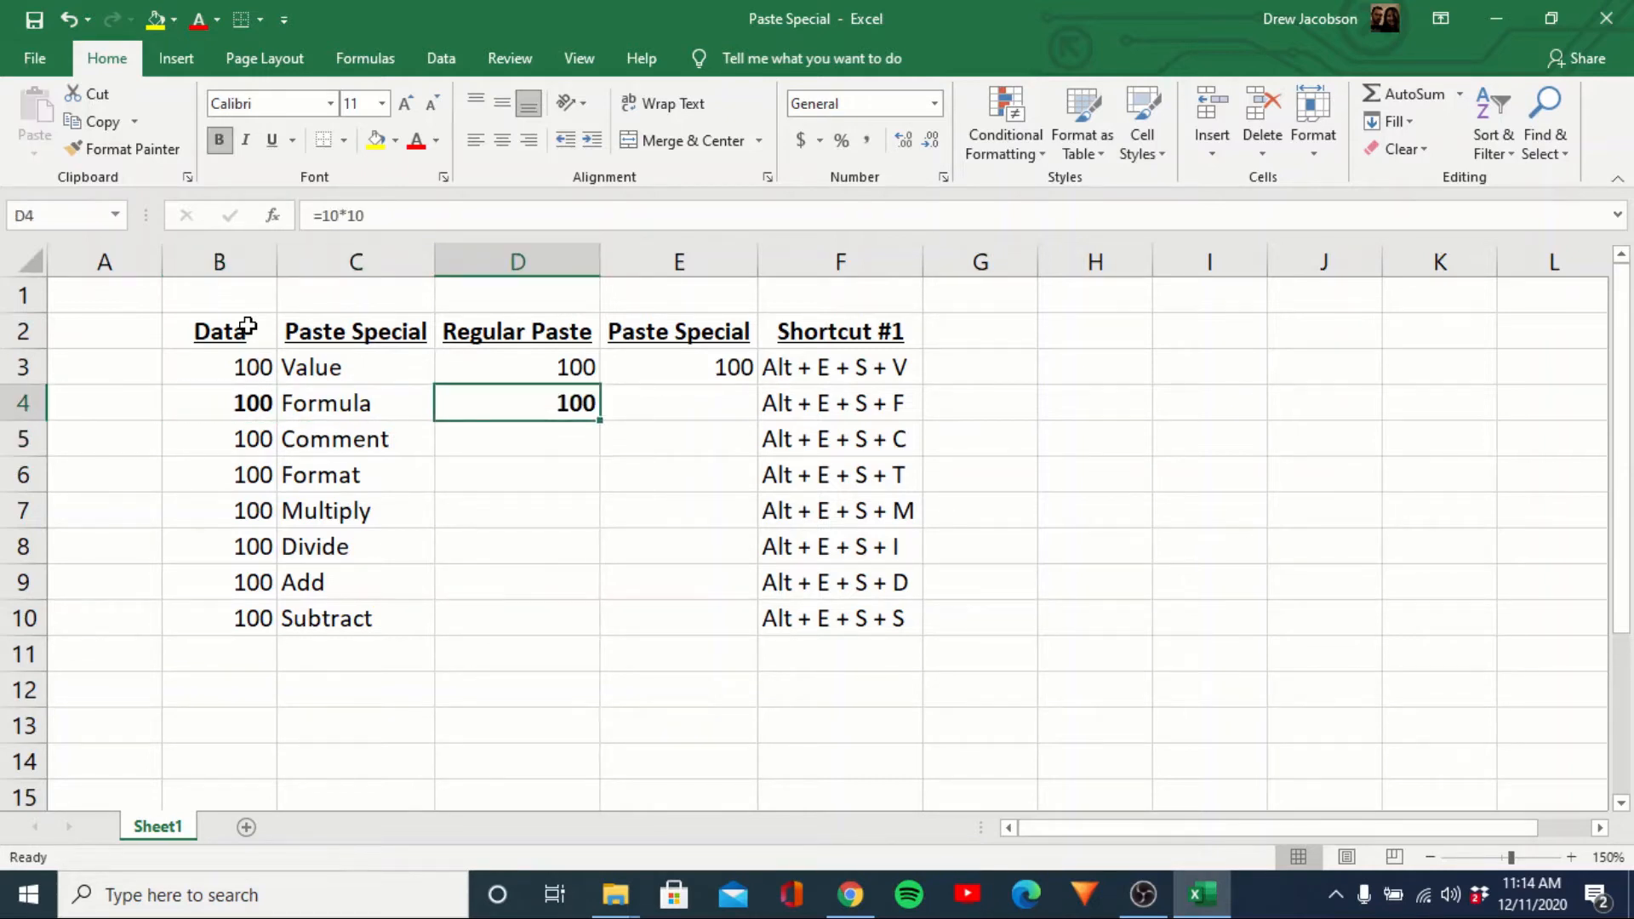
# Copy cell B4 and paste it into E4 through the Paste Special dialog with the Formulas option
pyautogui.press('Left')
pyautogui.press('Left')
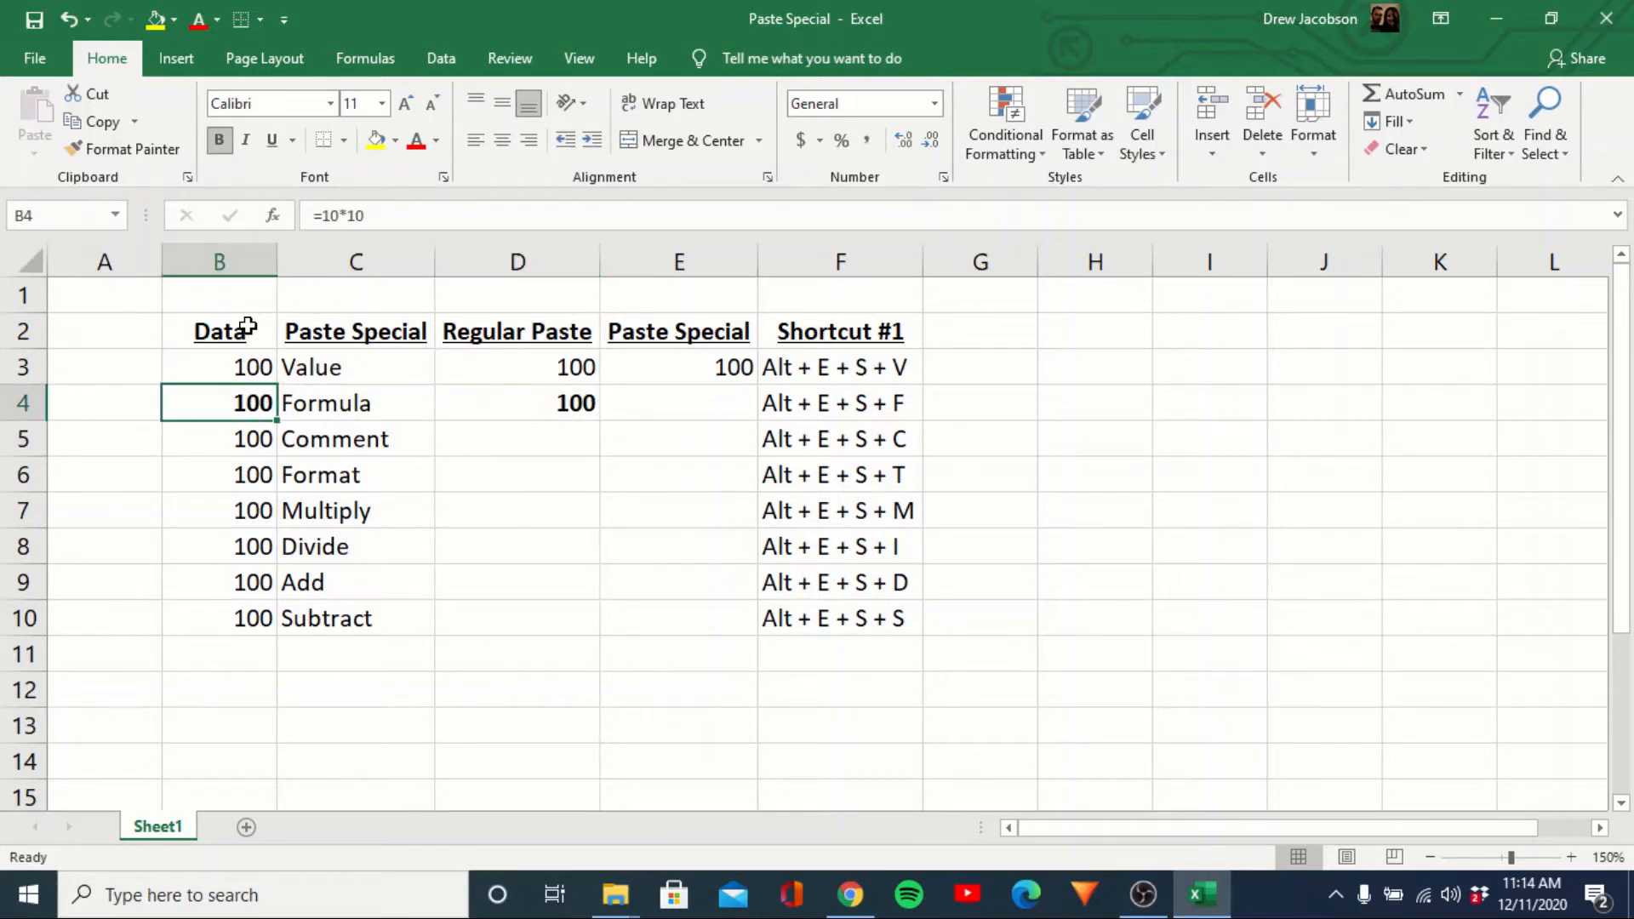
pyautogui.hotkey('ctrl', 'c')
pyautogui.press('Right')
pyautogui.press('Right')
pyautogui.press('Right')
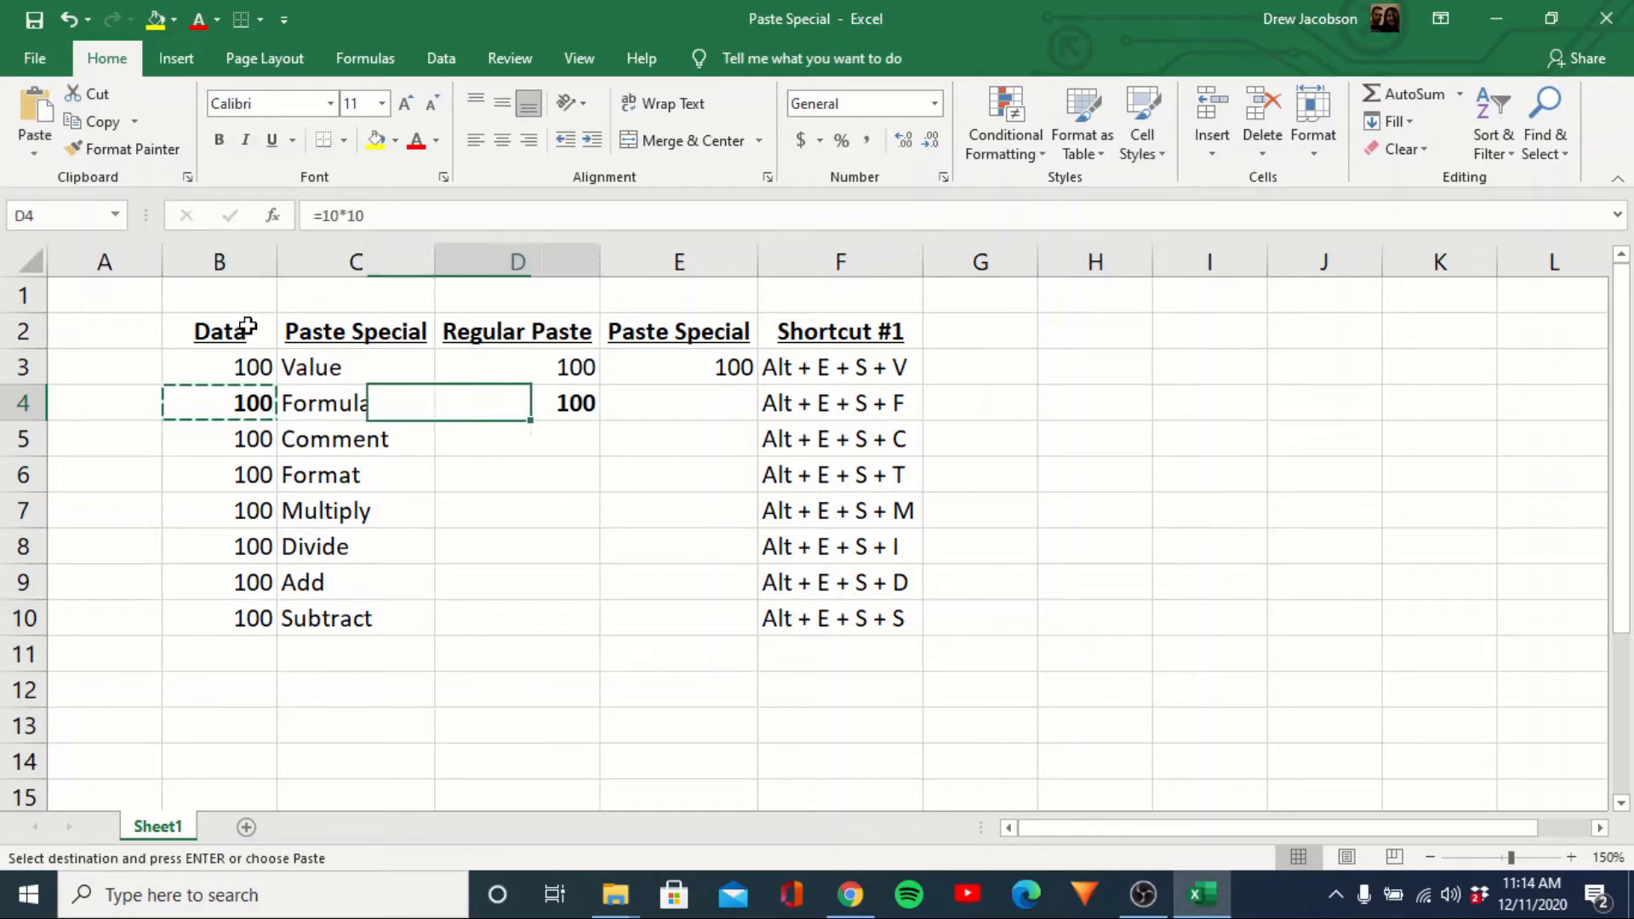
pyautogui.hotkey('alt', 'e')
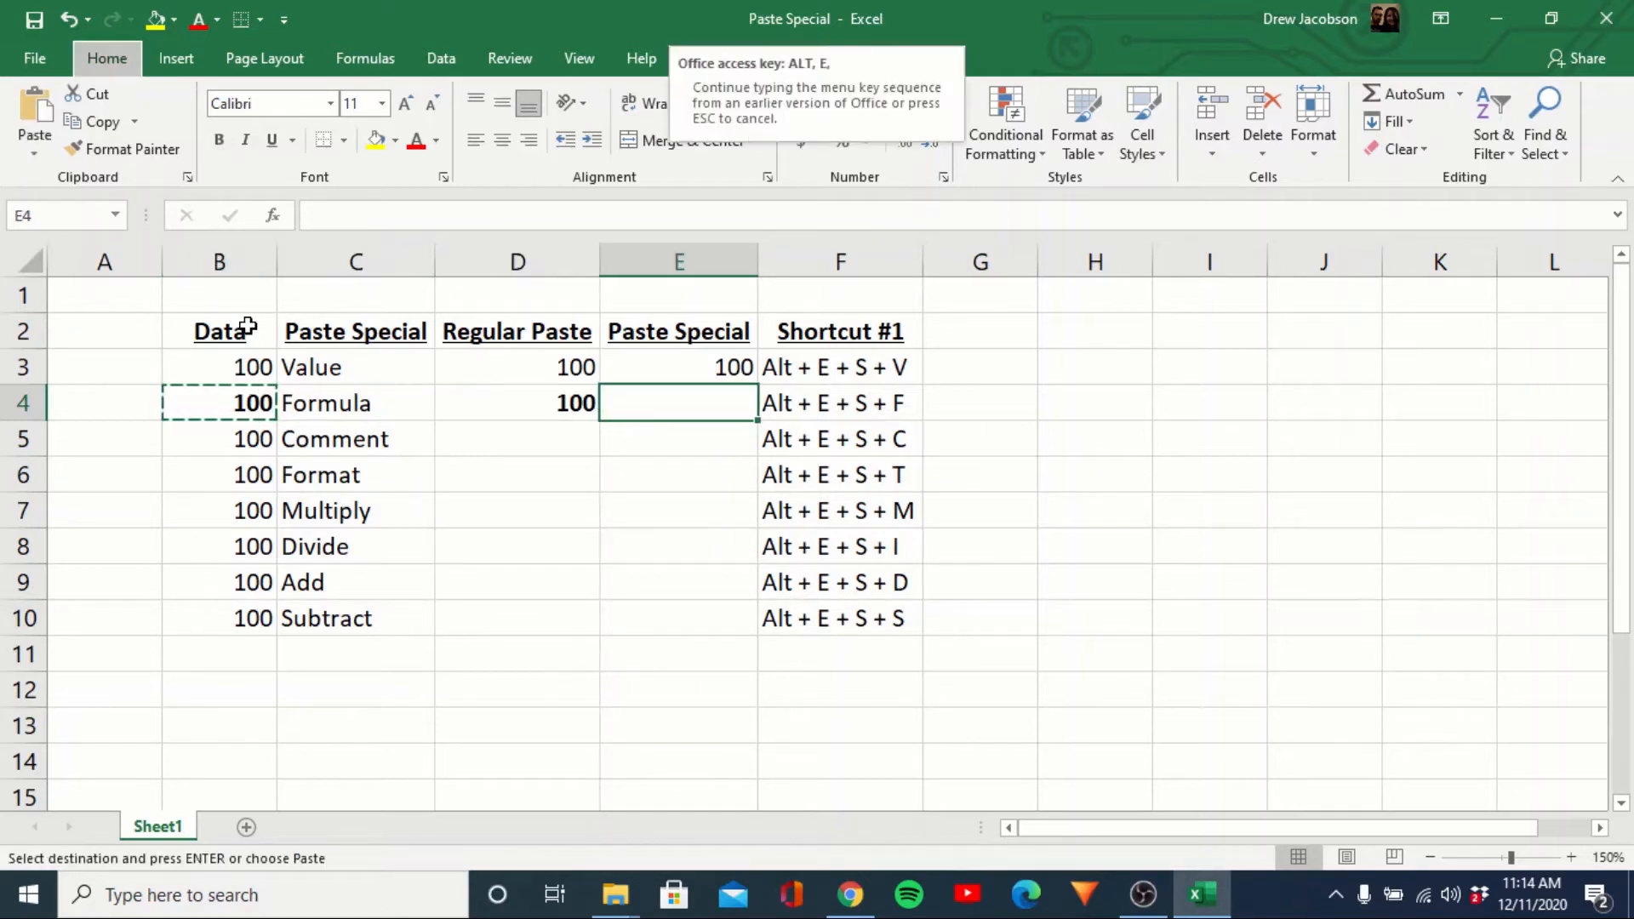
pyautogui.press('s')
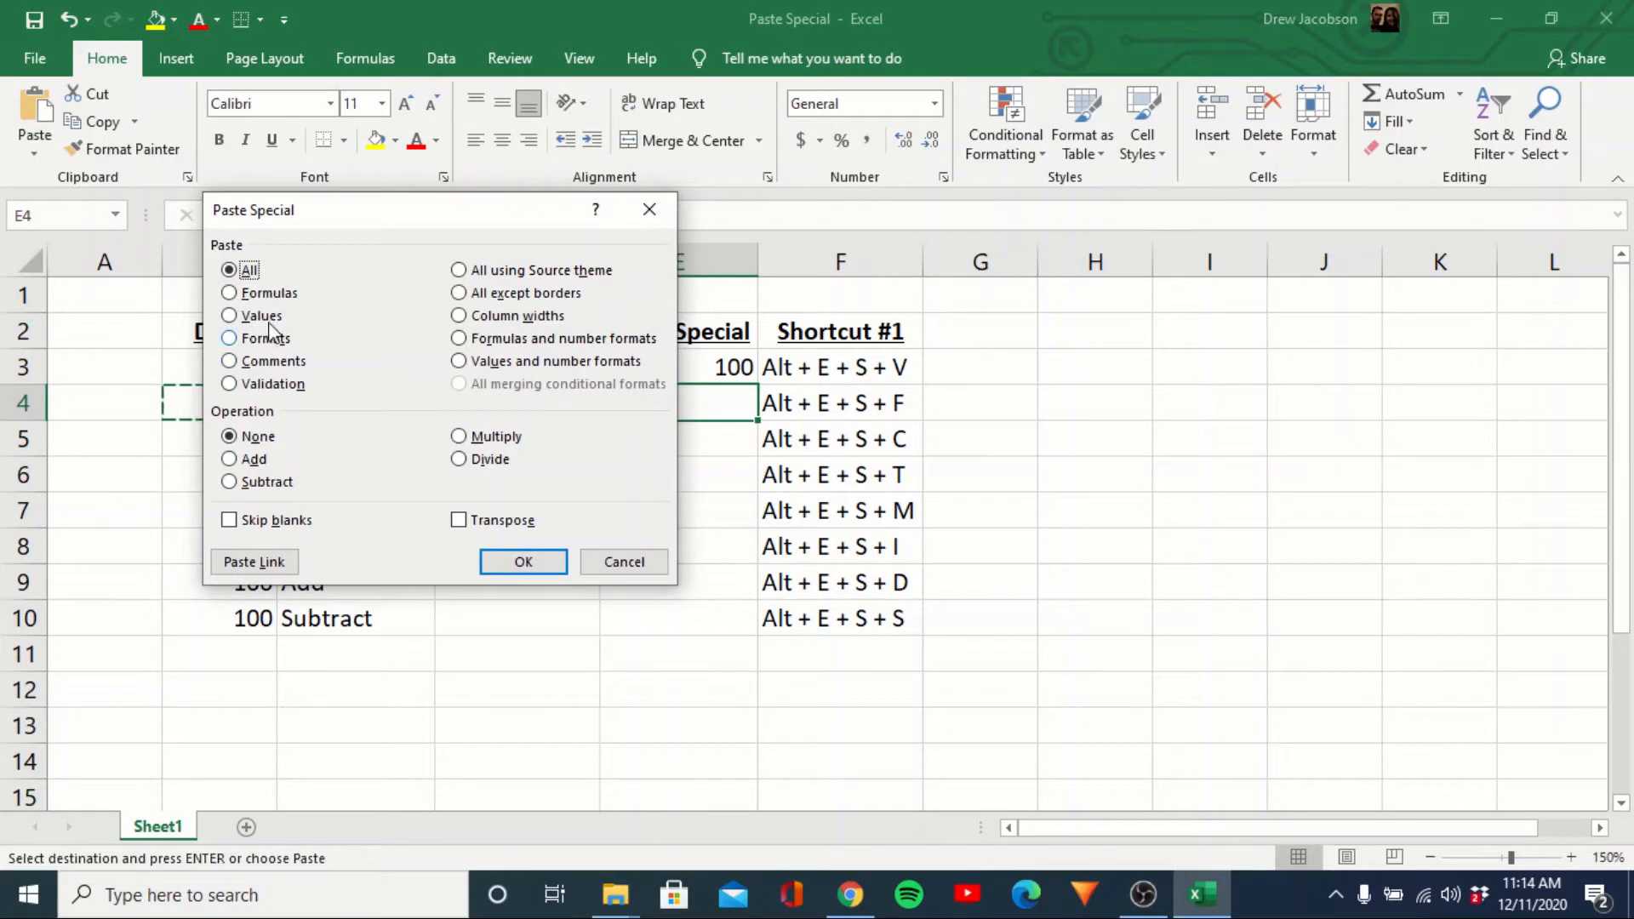
pyautogui.click(279, 296)
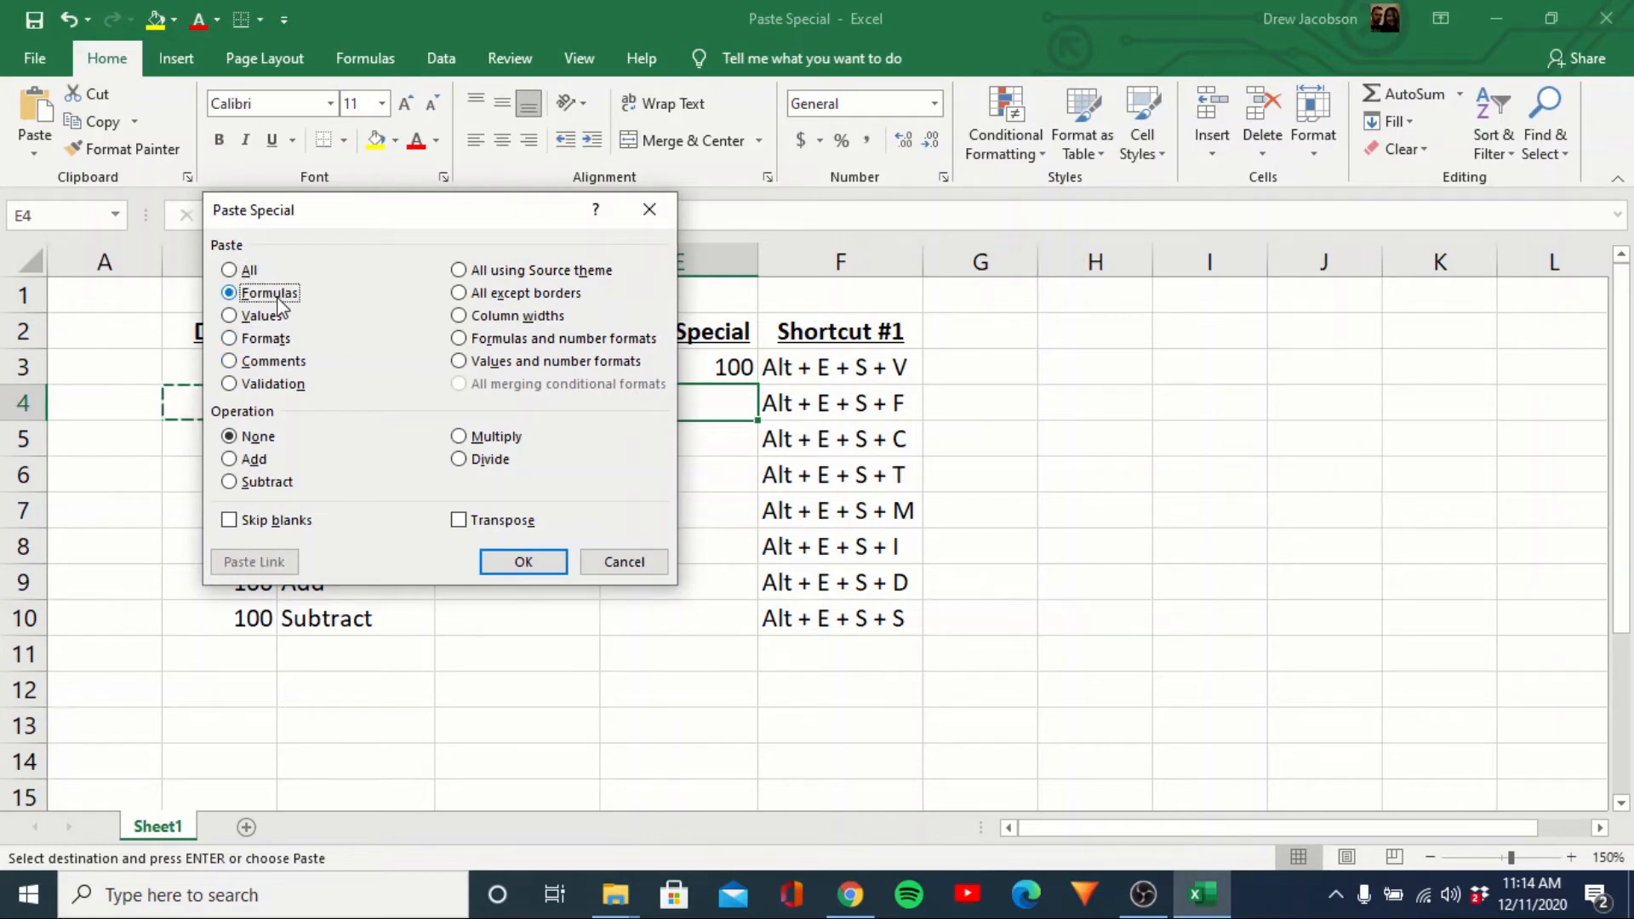
pyautogui.click(520, 563)
pyautogui.click(660, 521)
pyautogui.press('Up')
pyautogui.press('Up')
pyautogui.press('Up')
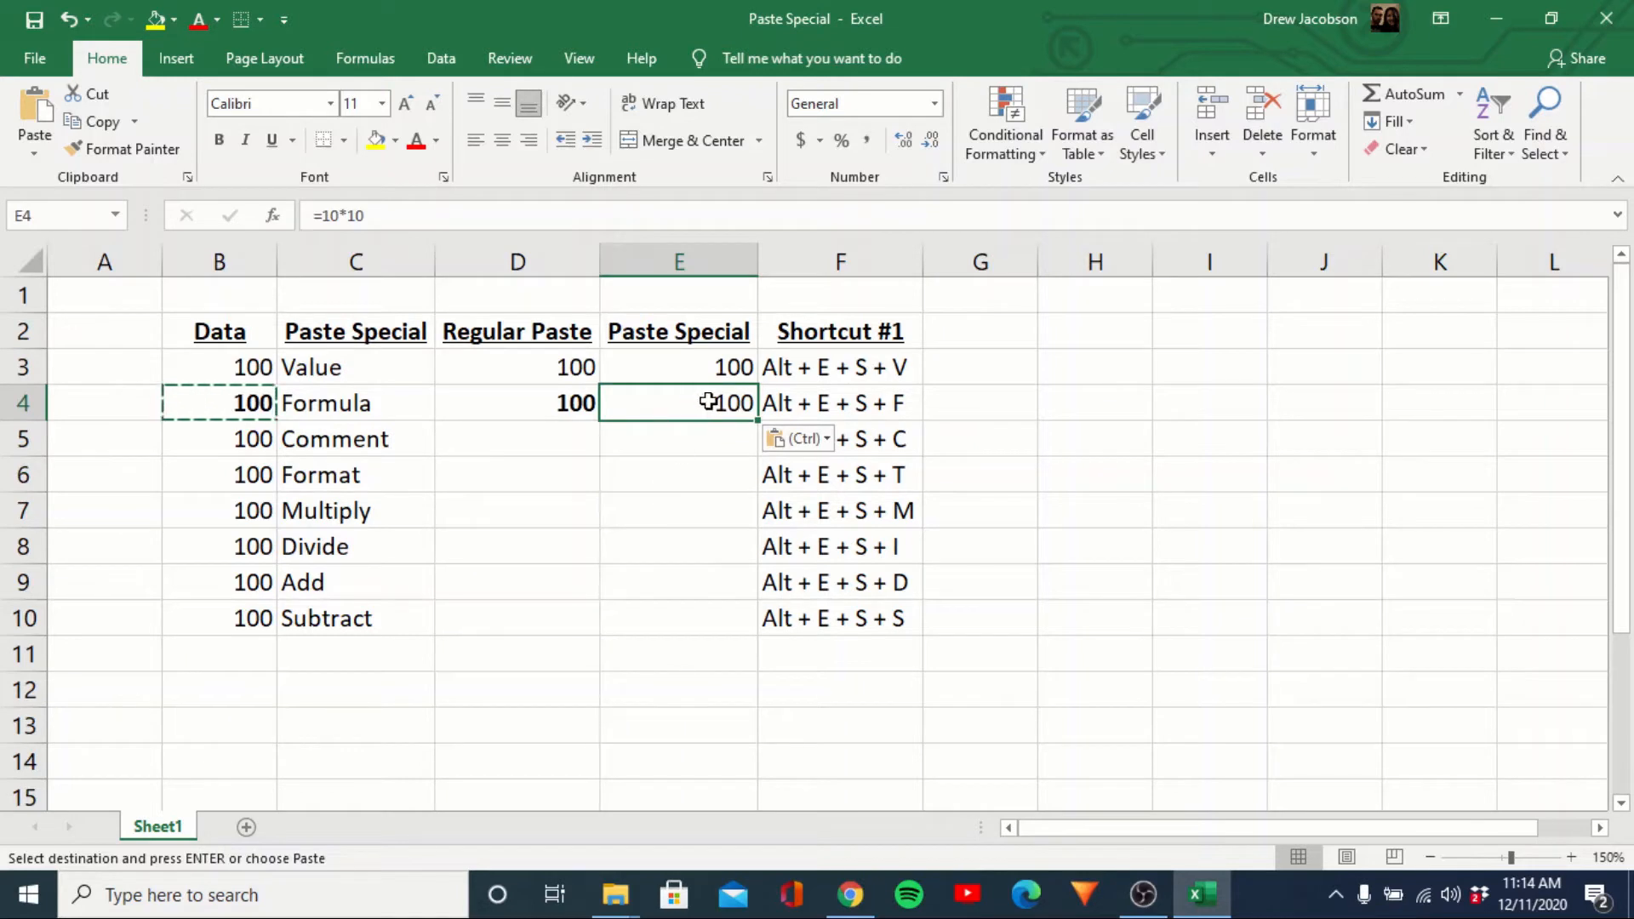
# Add a comment reading "Test" to cell B5 in the Comment row
pyautogui.press('Escape')
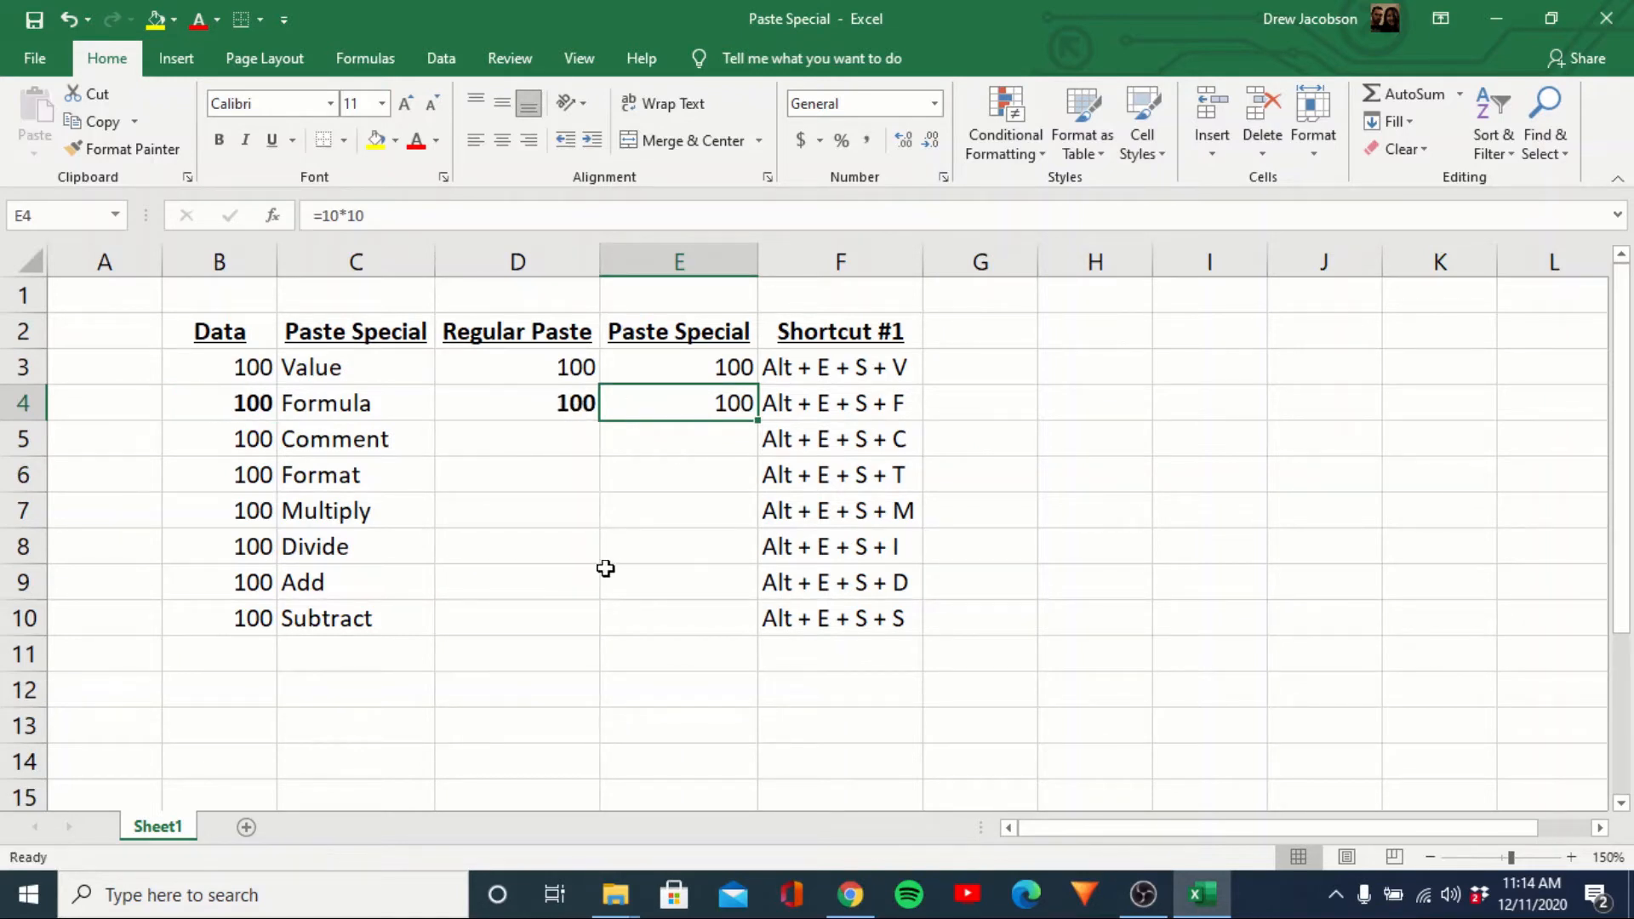
pyautogui.press('Down')
pyautogui.press('Left')
pyautogui.press('Left')
pyautogui.press('Left')
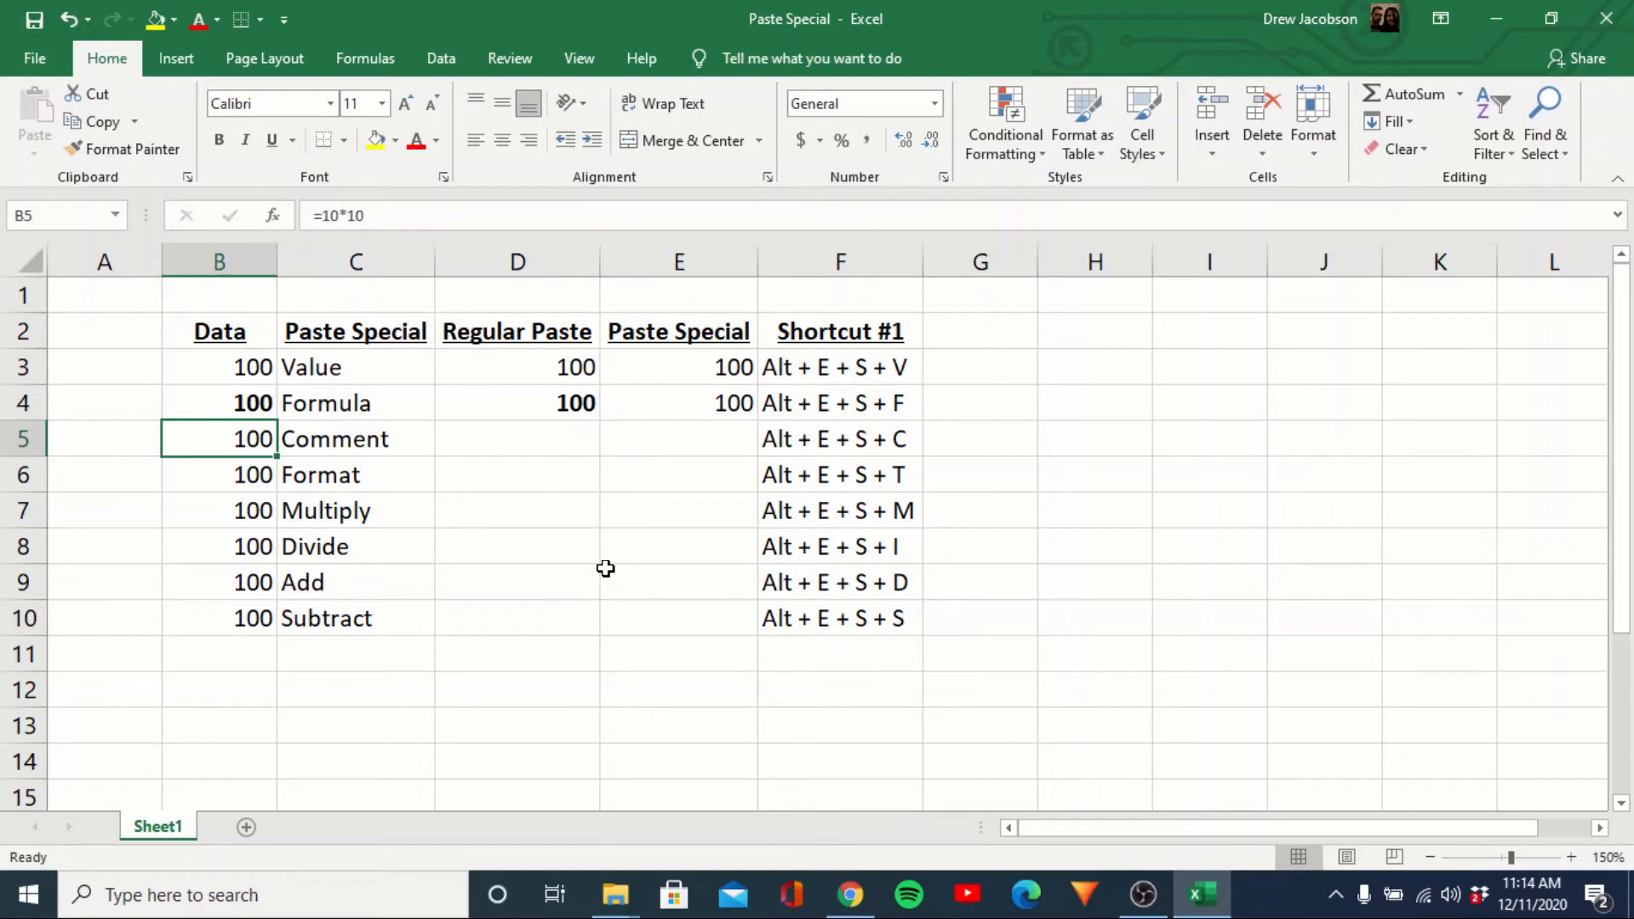
pyautogui.click(514, 61)
pyautogui.click(529, 114)
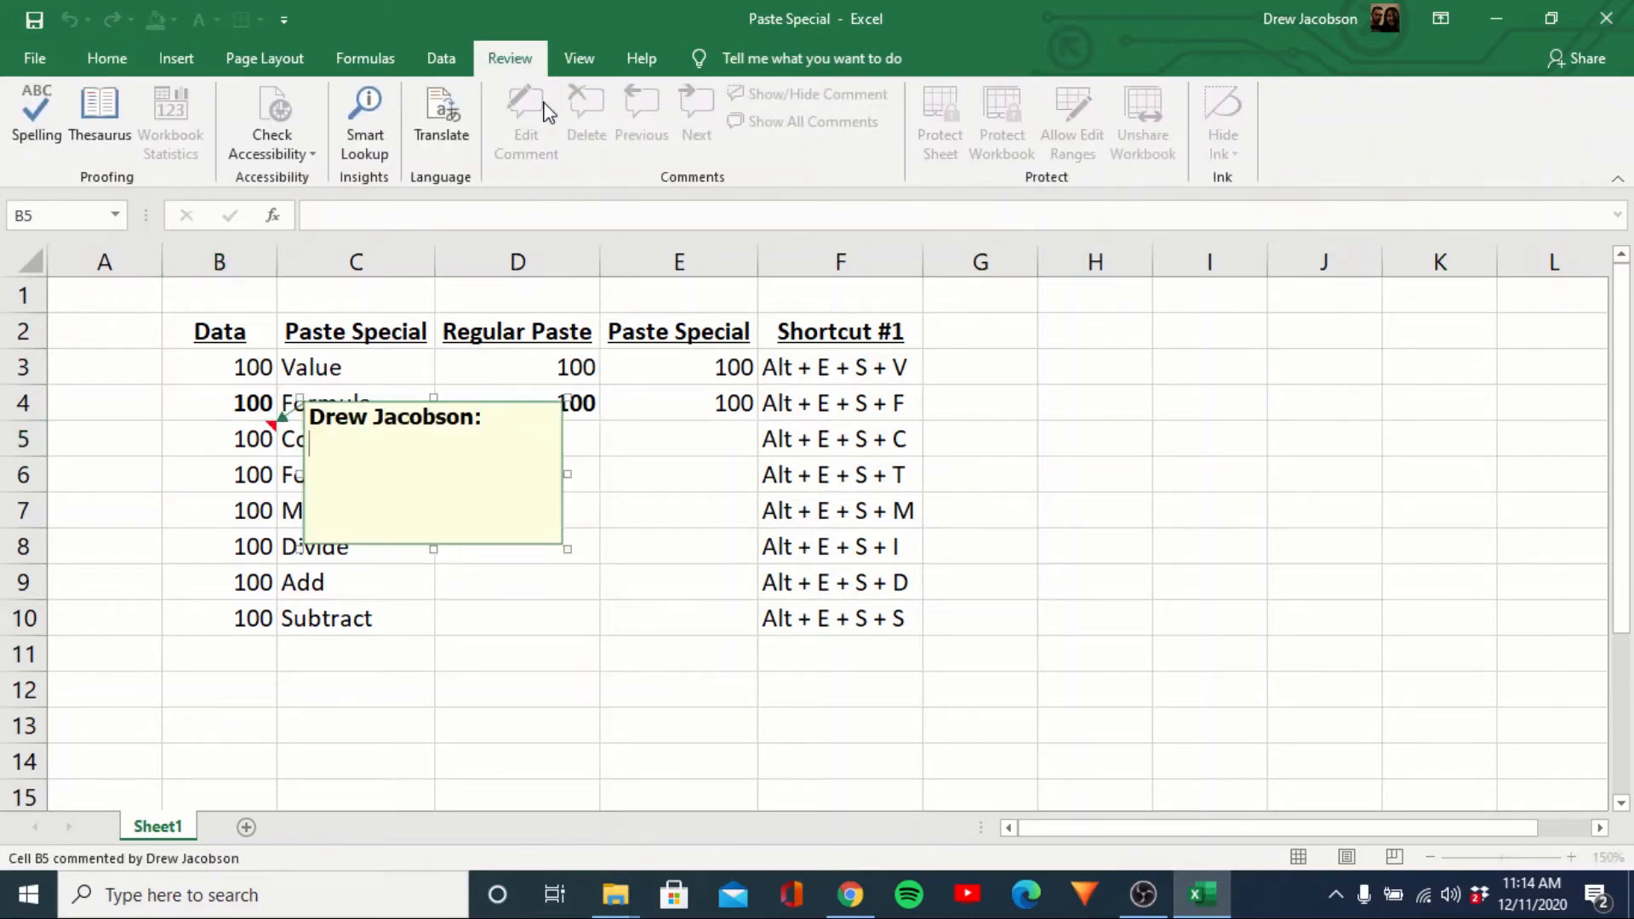
pyautogui.write('Test')
pyautogui.press('Return')
pyautogui.press('Escape')
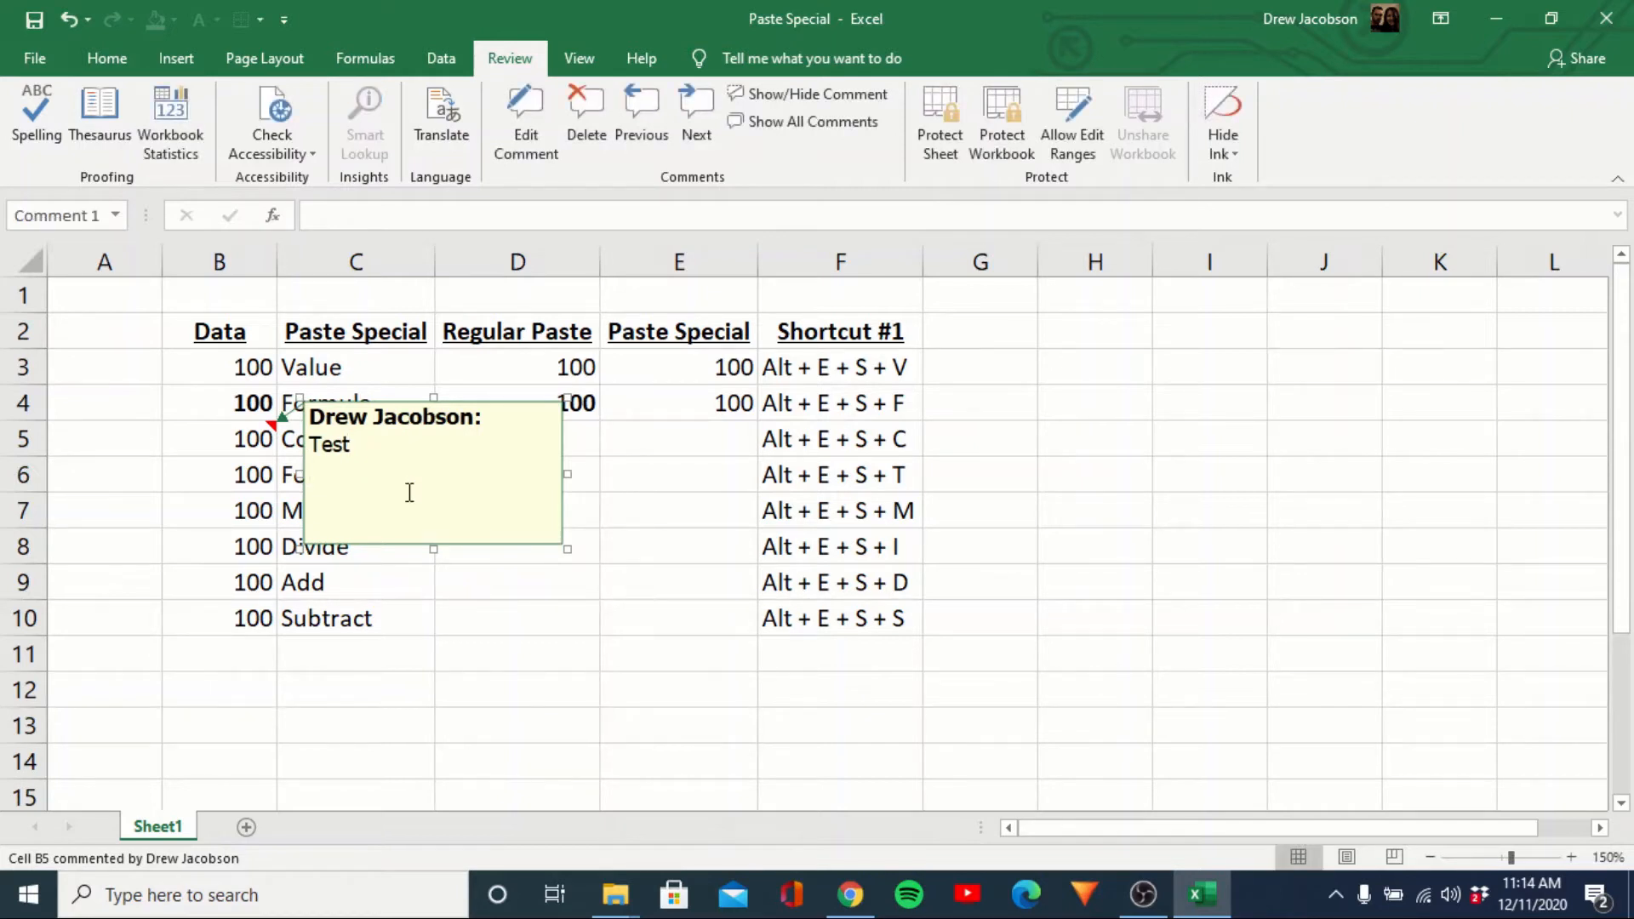
pyautogui.press('Escape')
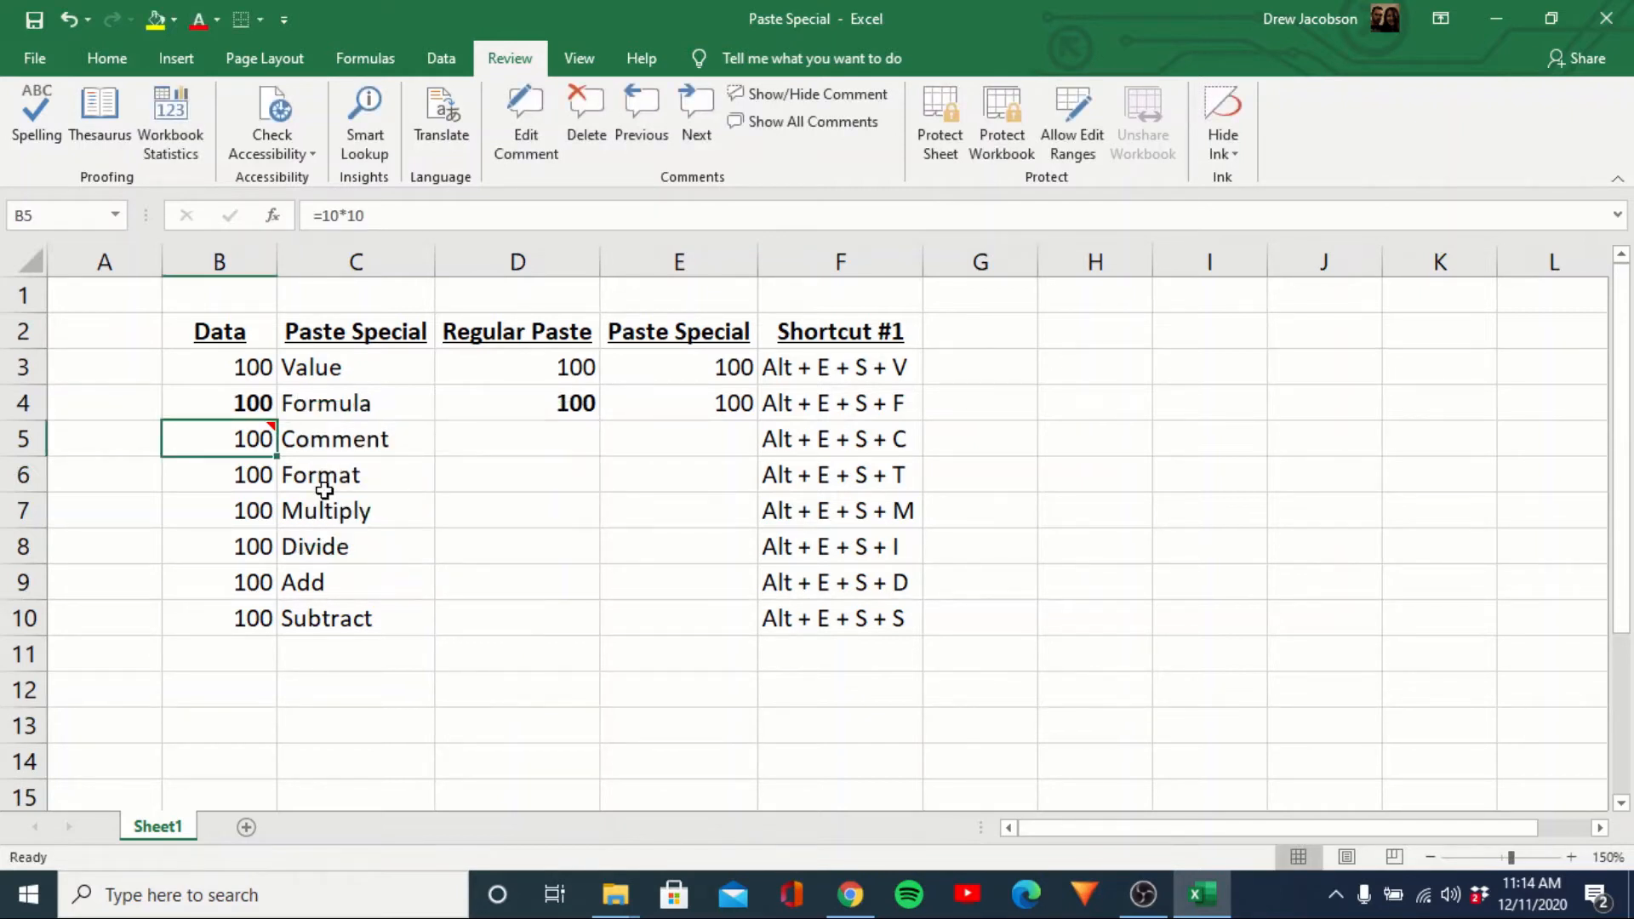
# Copy cell B5 and paste only its comment into cell E5 using the Paste Special Comments option
pyautogui.hotkey('ctrl', 'c')
pyautogui.press('Right')
pyautogui.press('Right')
pyautogui.press('Right')
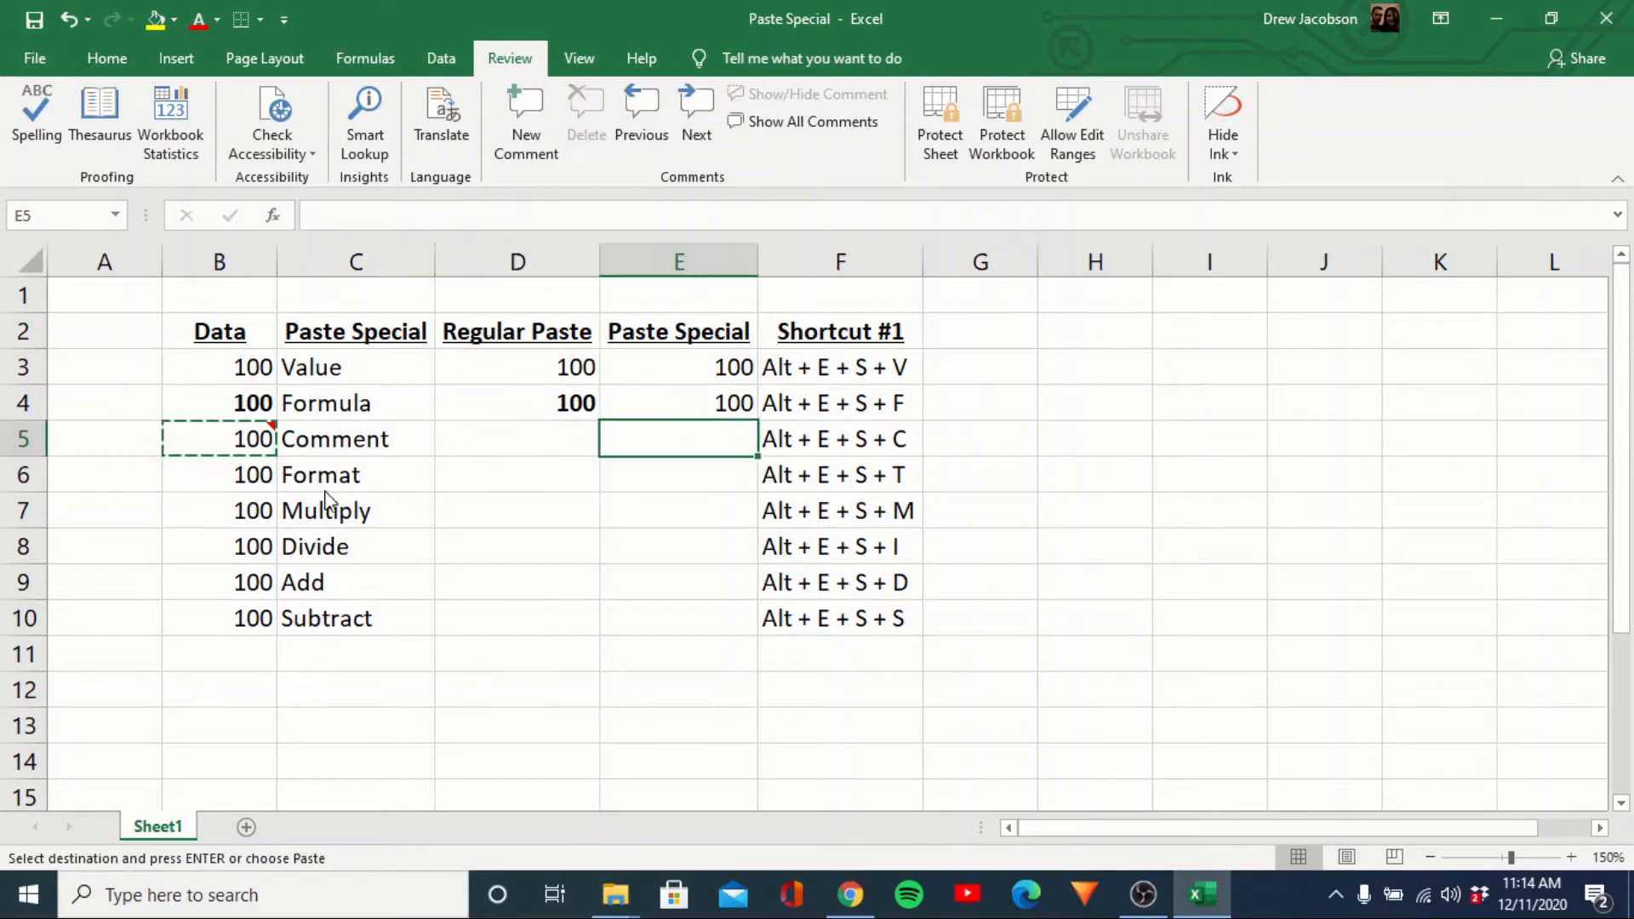
pyautogui.hotkey('alt', 'e')
pyautogui.press('s')
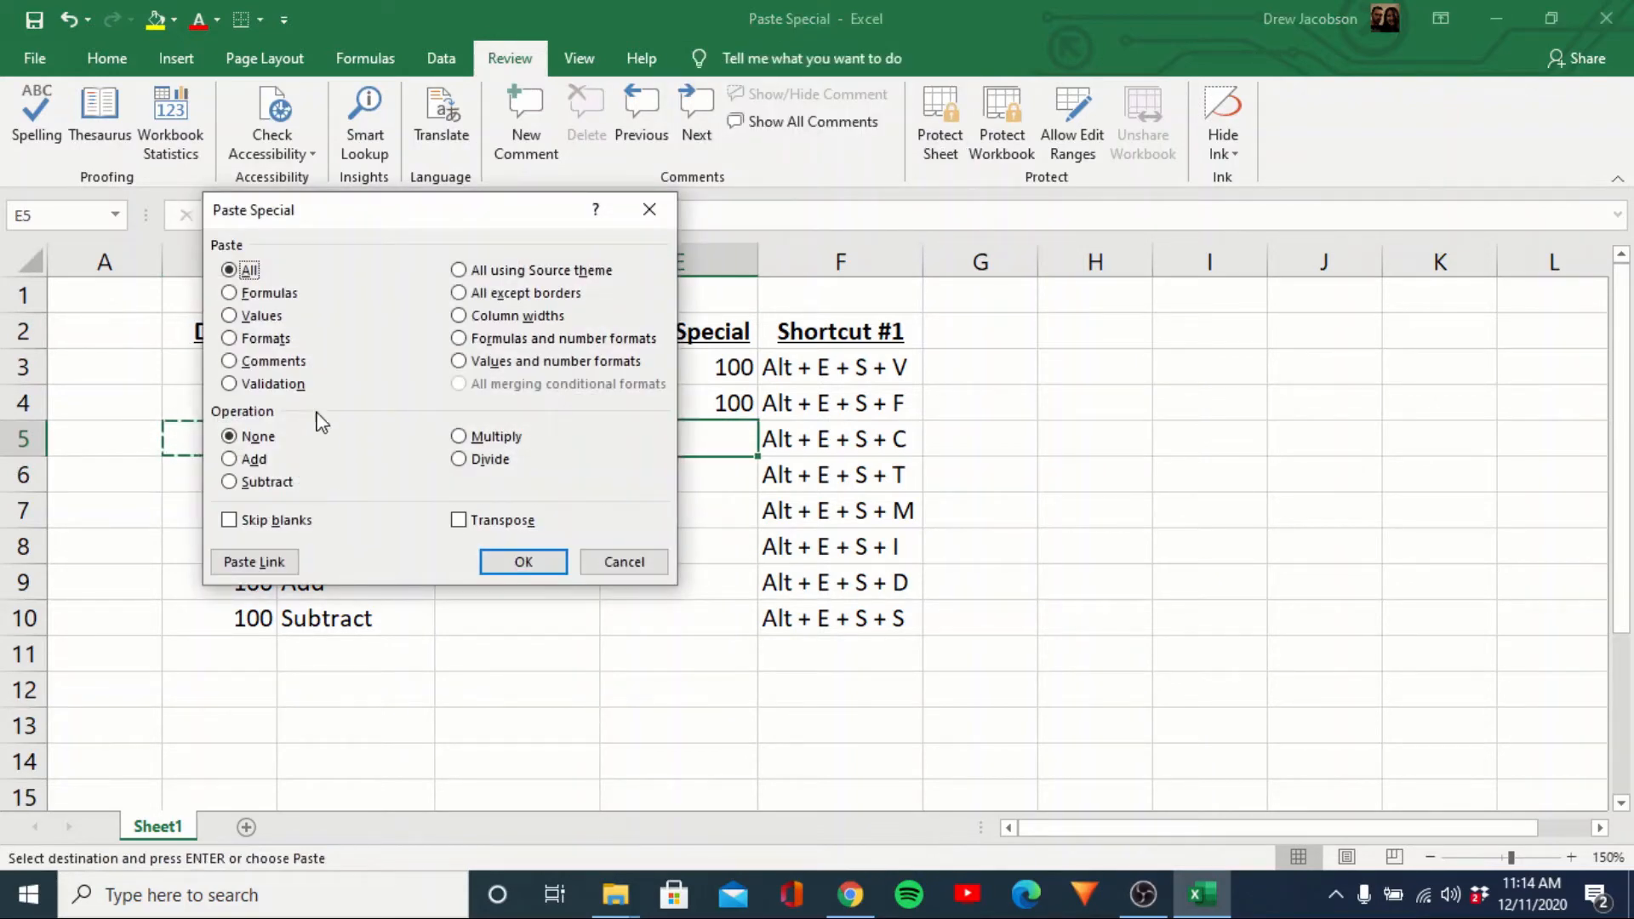
pyautogui.click(230, 361)
pyautogui.press('Return')
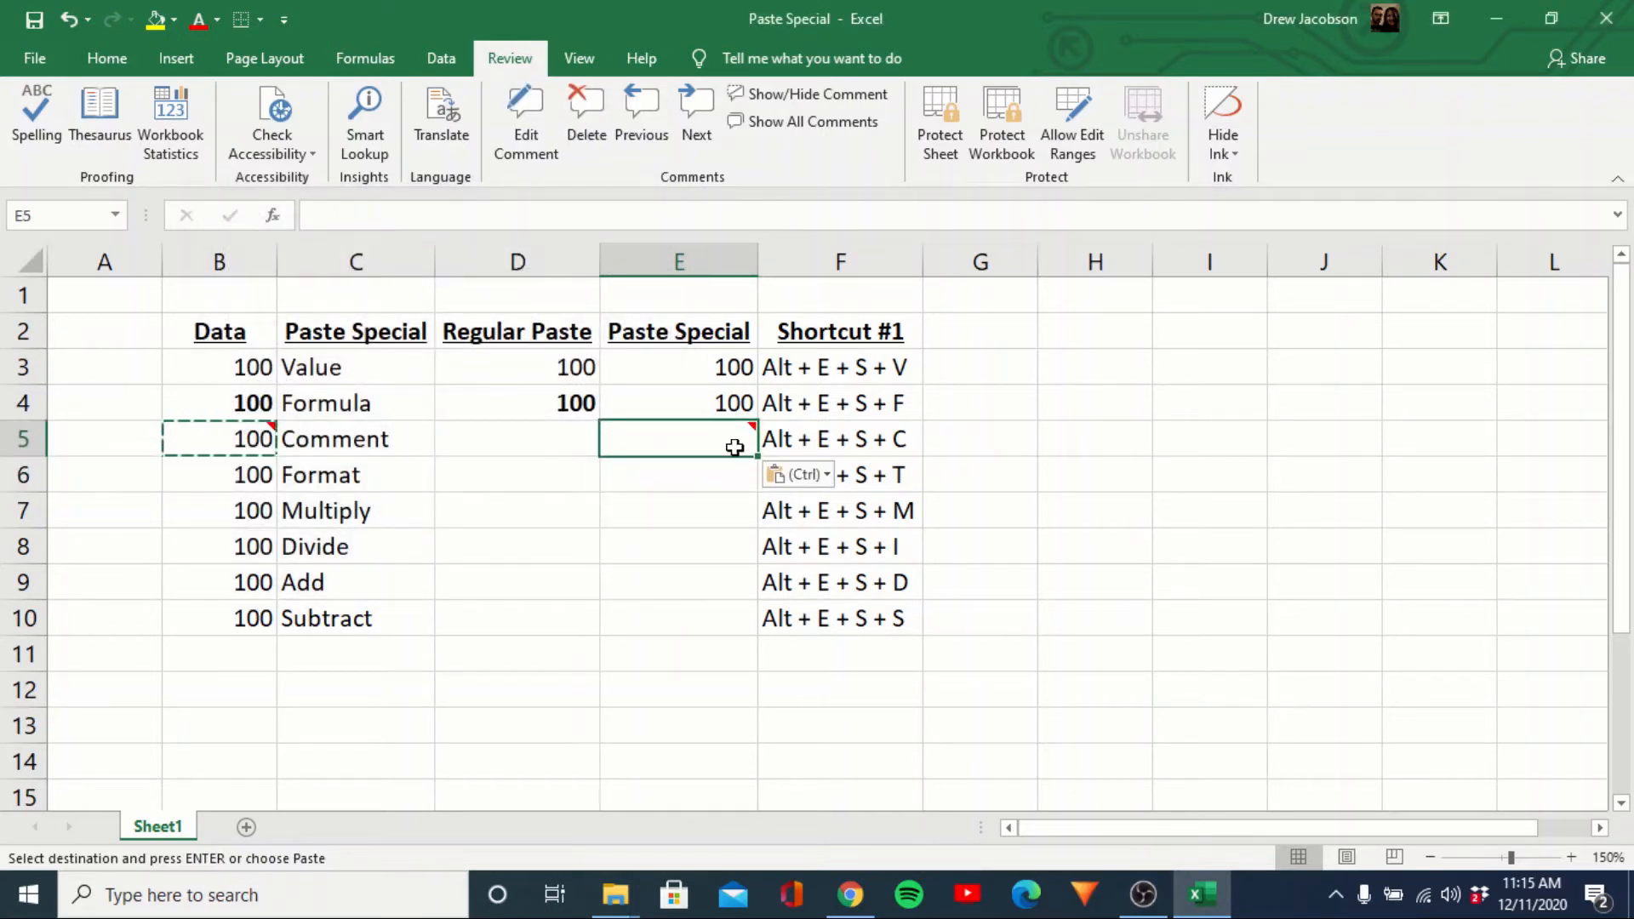
pyautogui.moveTo(737, 439)
# Copy cell B5 and paste it normally into cell D5 in the Comment row
pyautogui.press('Left')
pyautogui.press('Left')
pyautogui.press('Left')
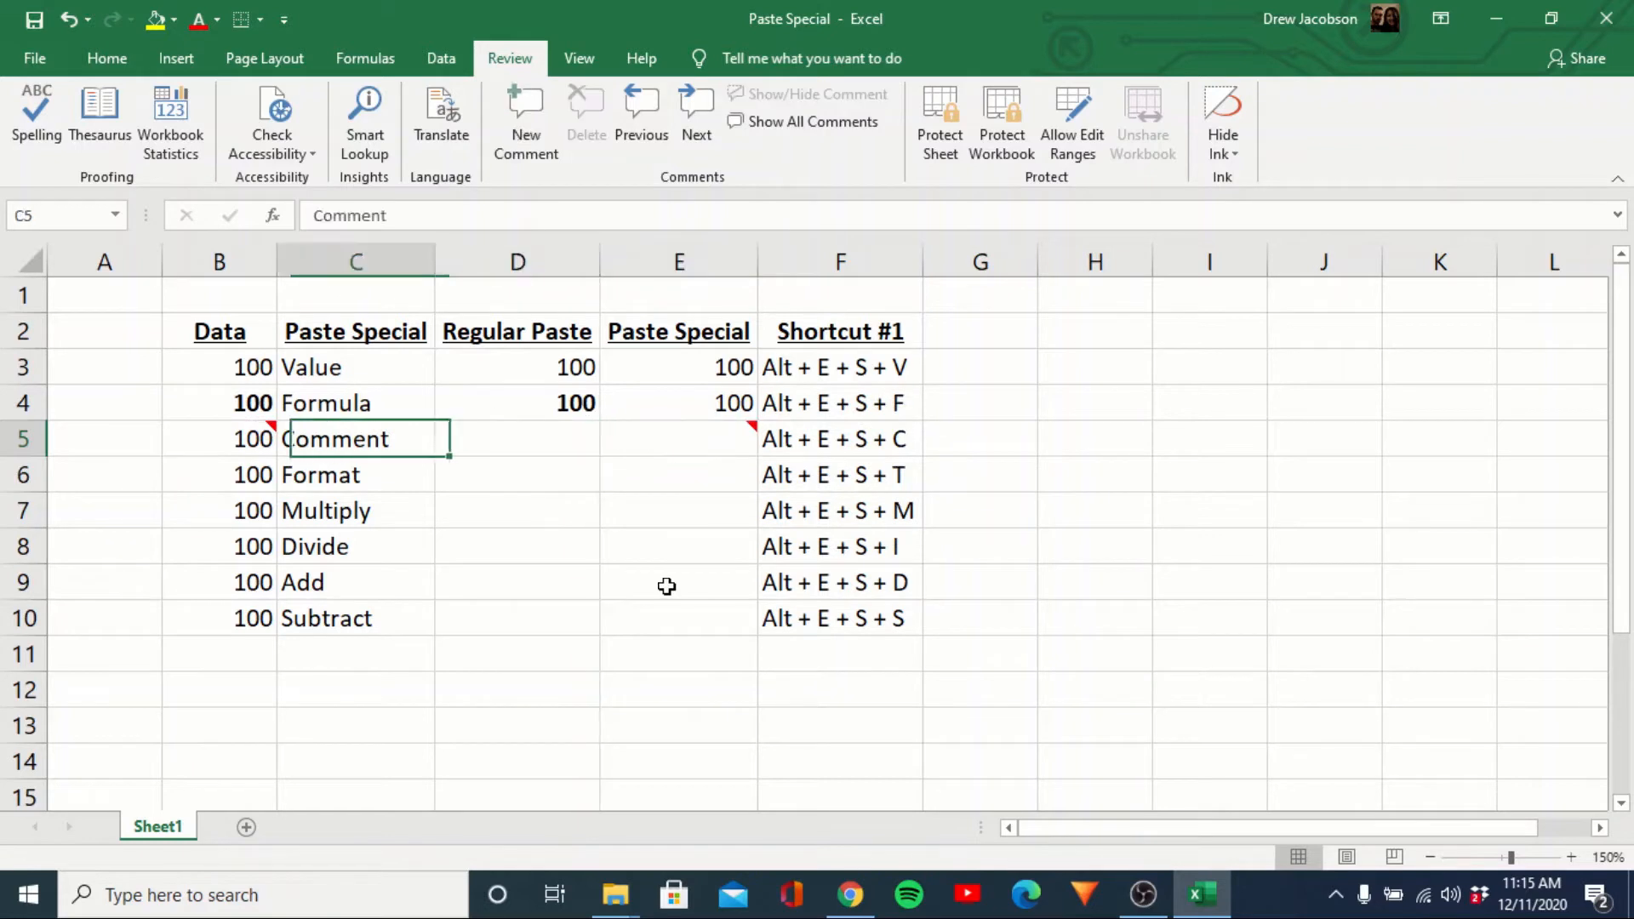
pyautogui.press('Right')
pyautogui.press('Right')
pyautogui.hotkey('ctrl', 'v')
pyautogui.press('Down')
pyautogui.press('Escape')
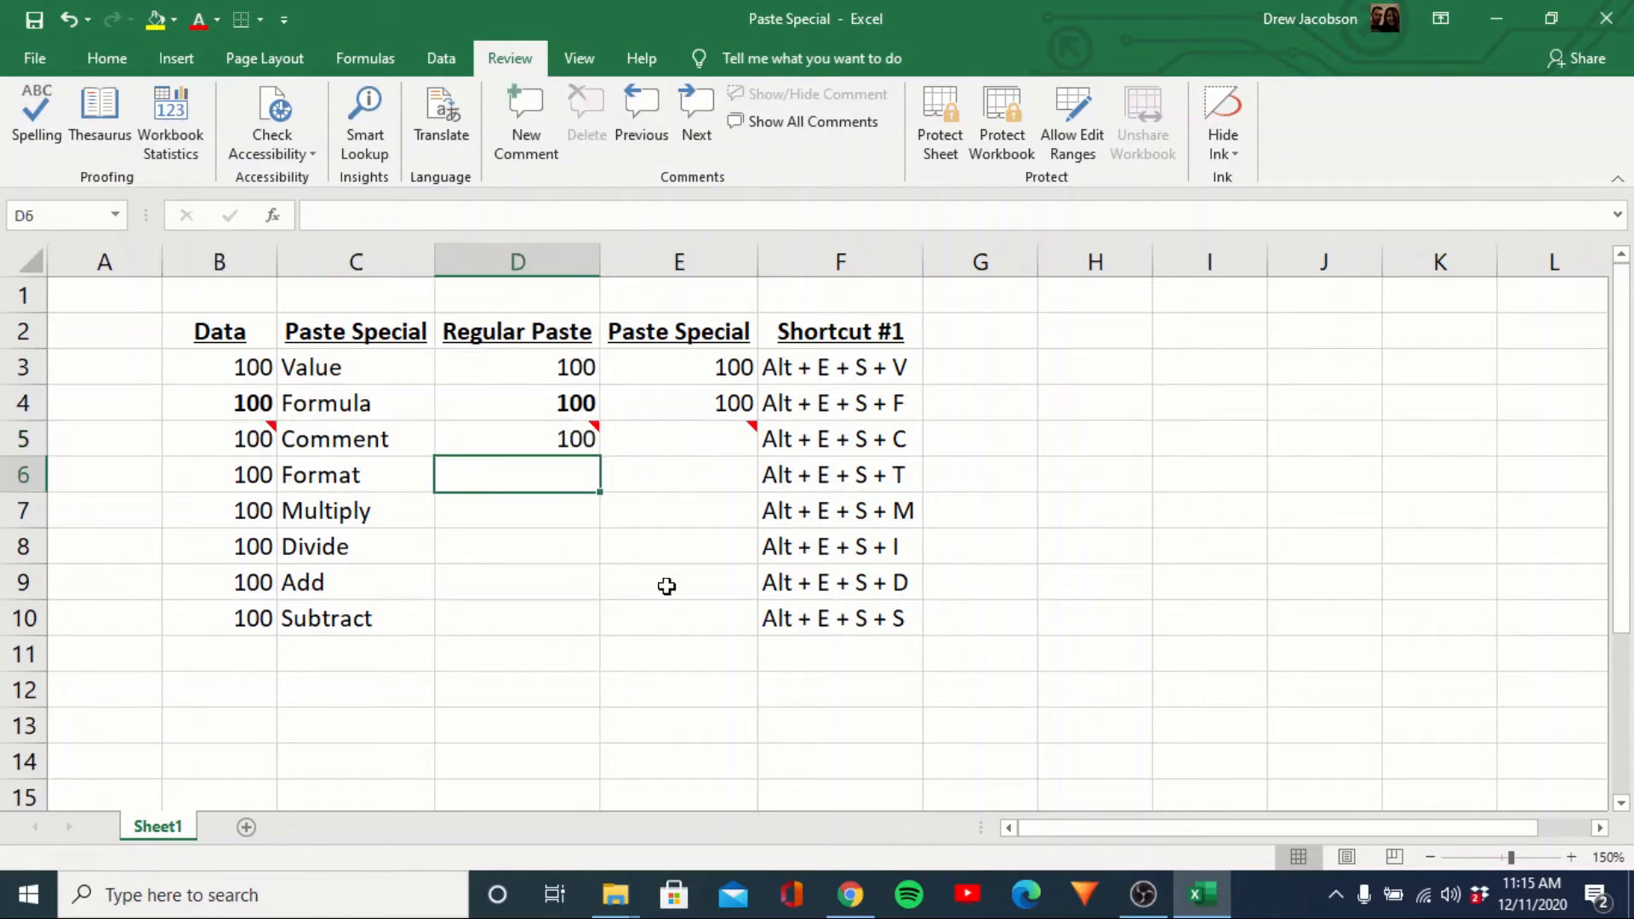
pyautogui.press('Up')
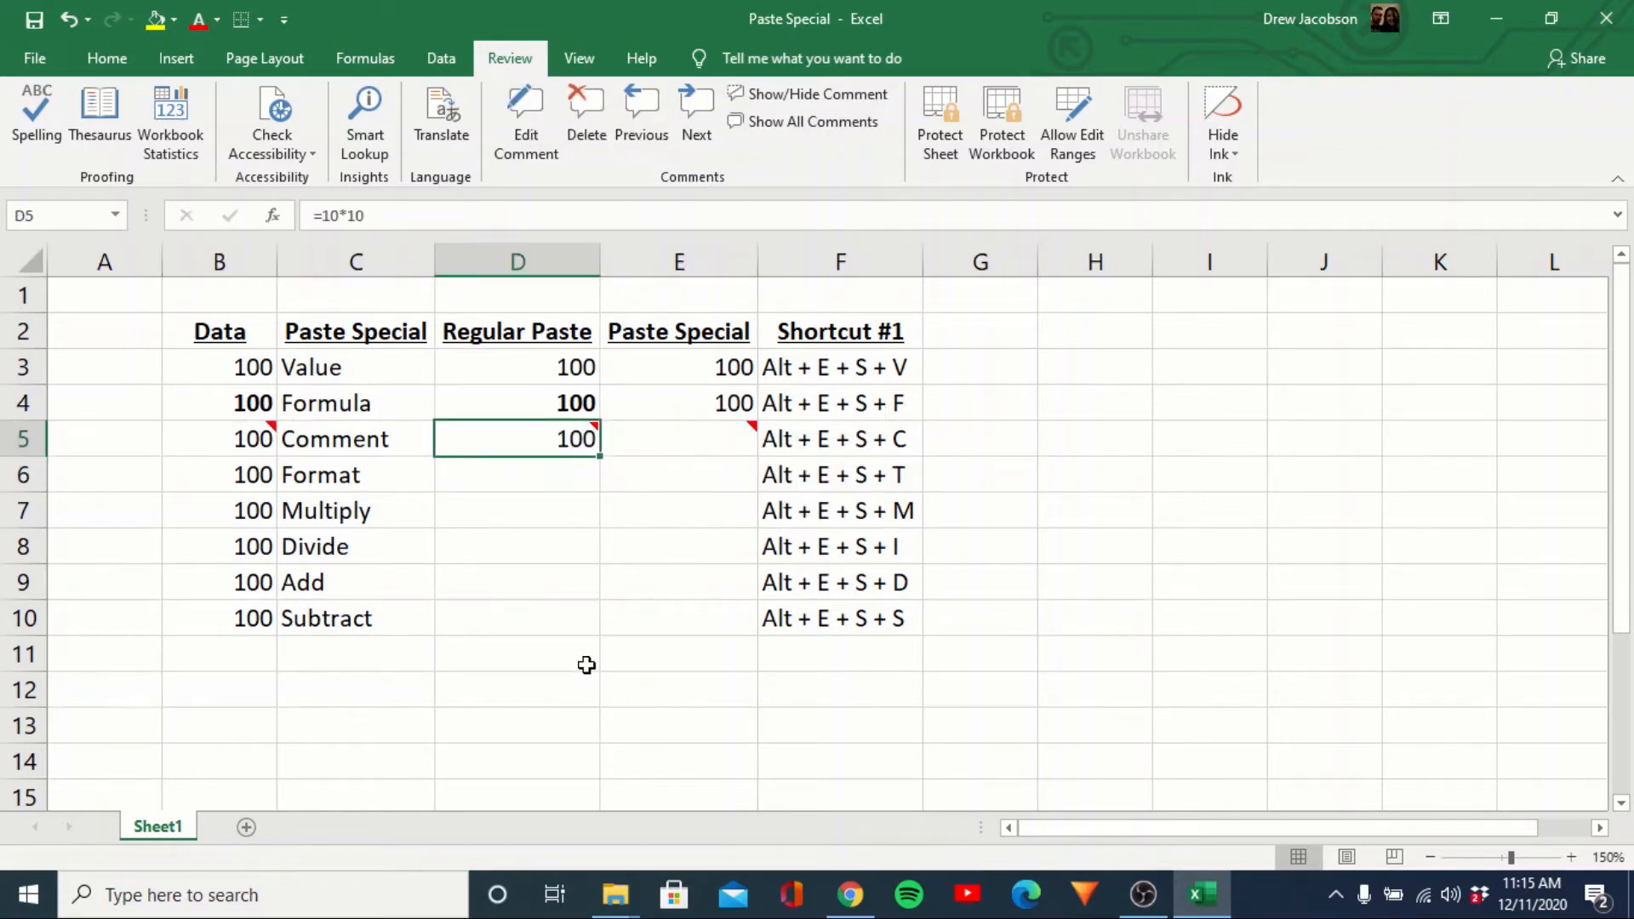
# Fill cell B6 in the Format row with yellow
pyautogui.press('Down')
pyautogui.press('Left')
pyautogui.press('Left')
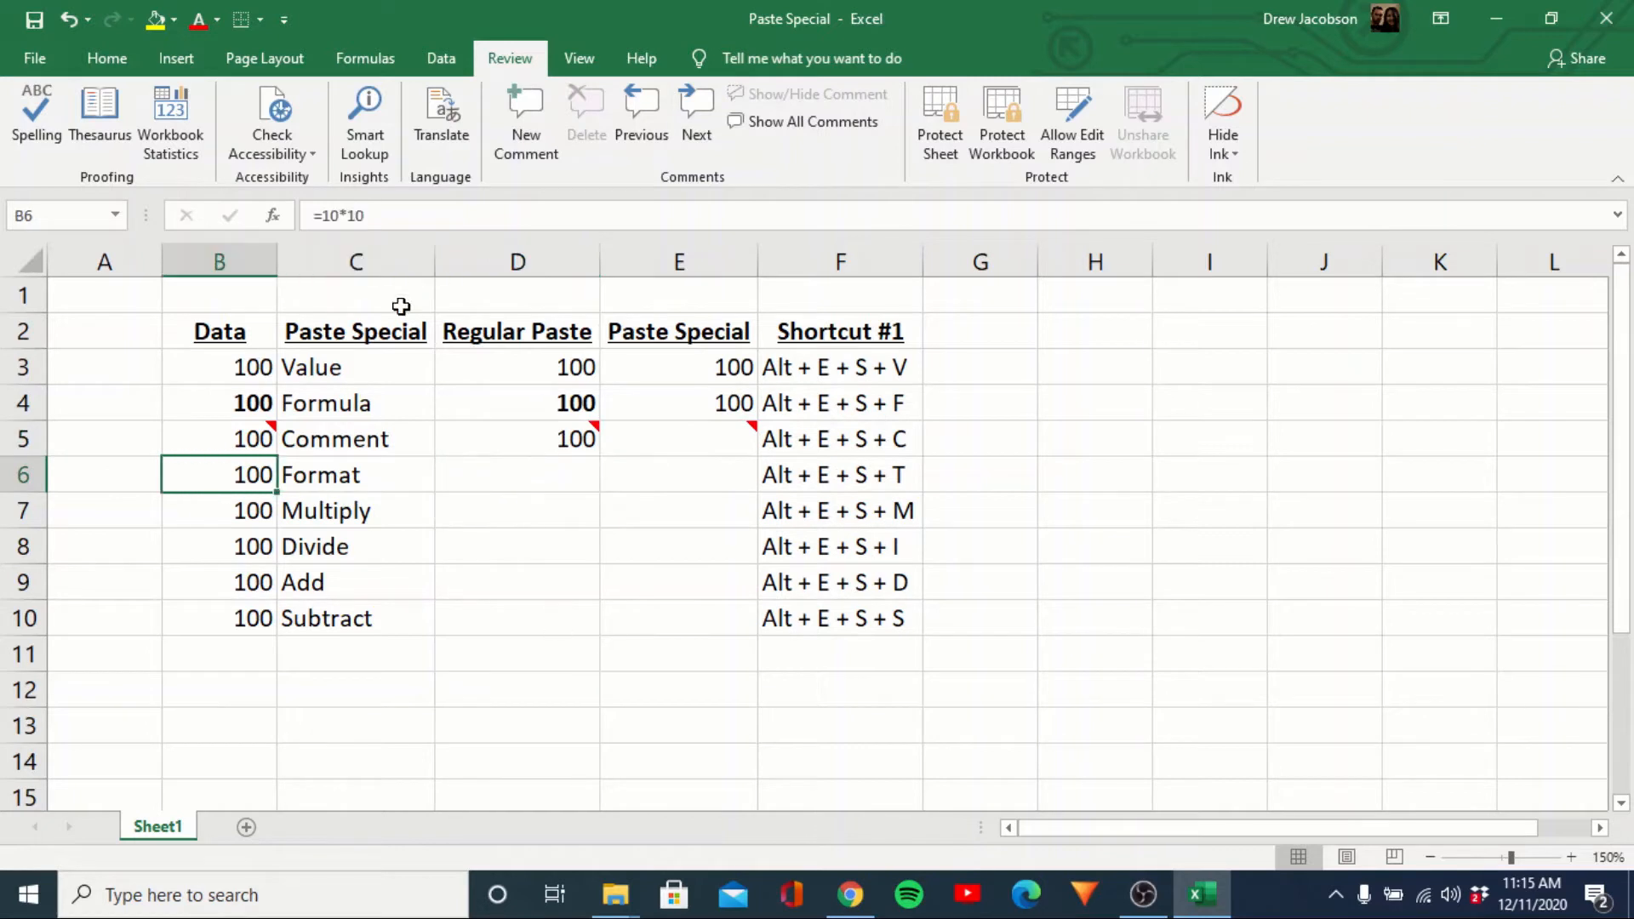
pyautogui.click(156, 20)
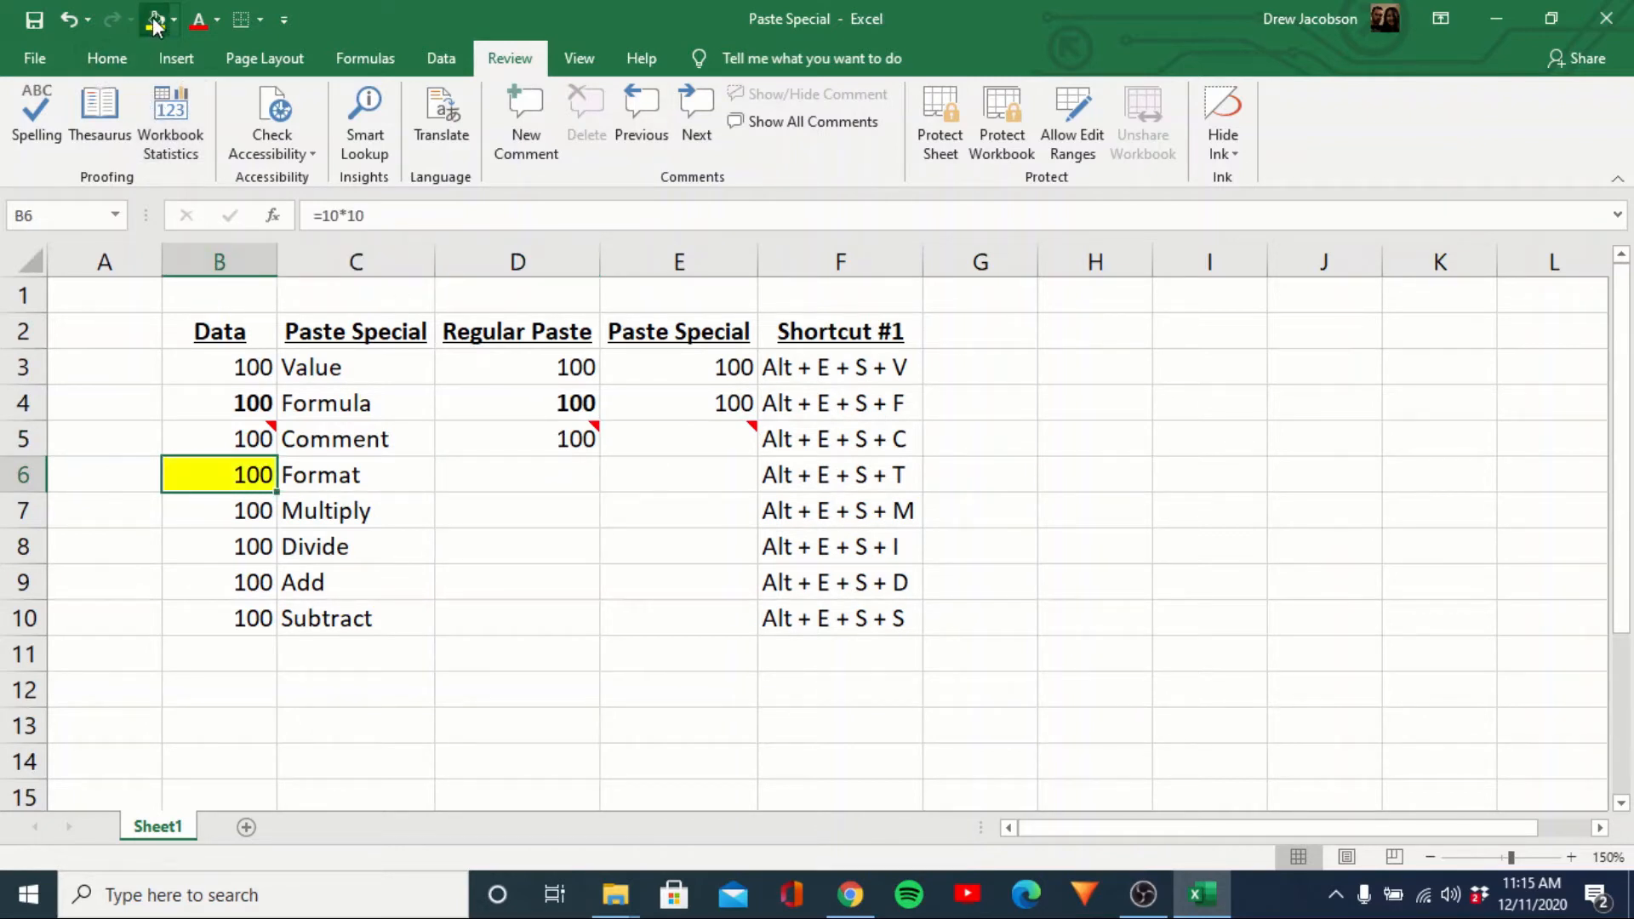
pyautogui.moveTo(163, 446)
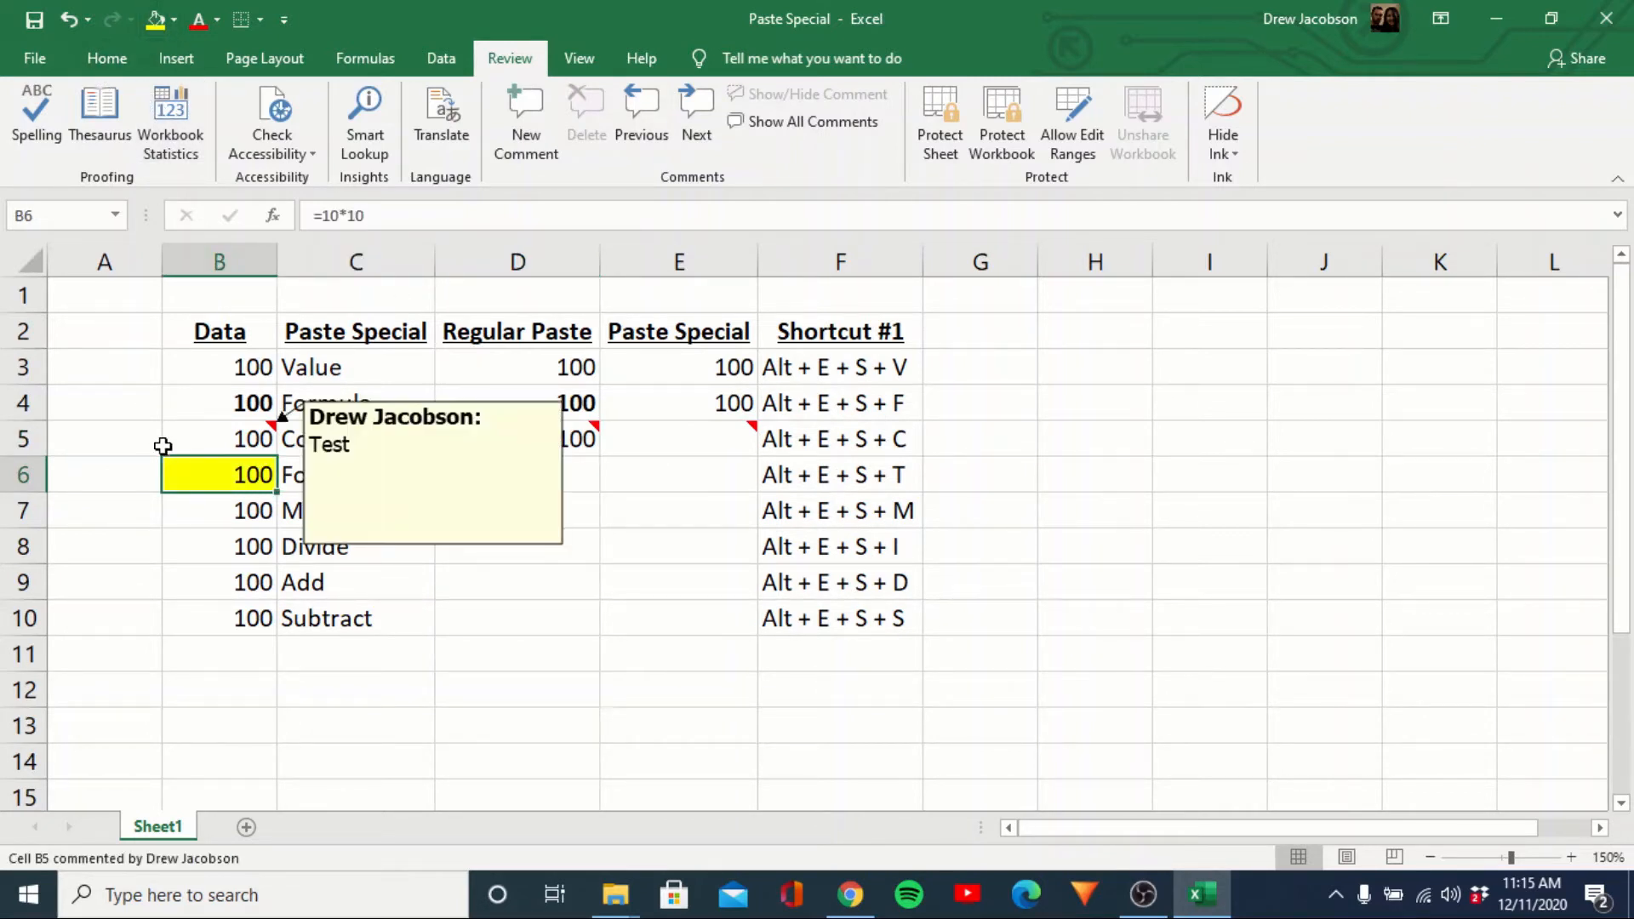
# Copy the yellow cell B6 and paste it normally into cell D6
pyautogui.hotkey('ctrl', 'c')
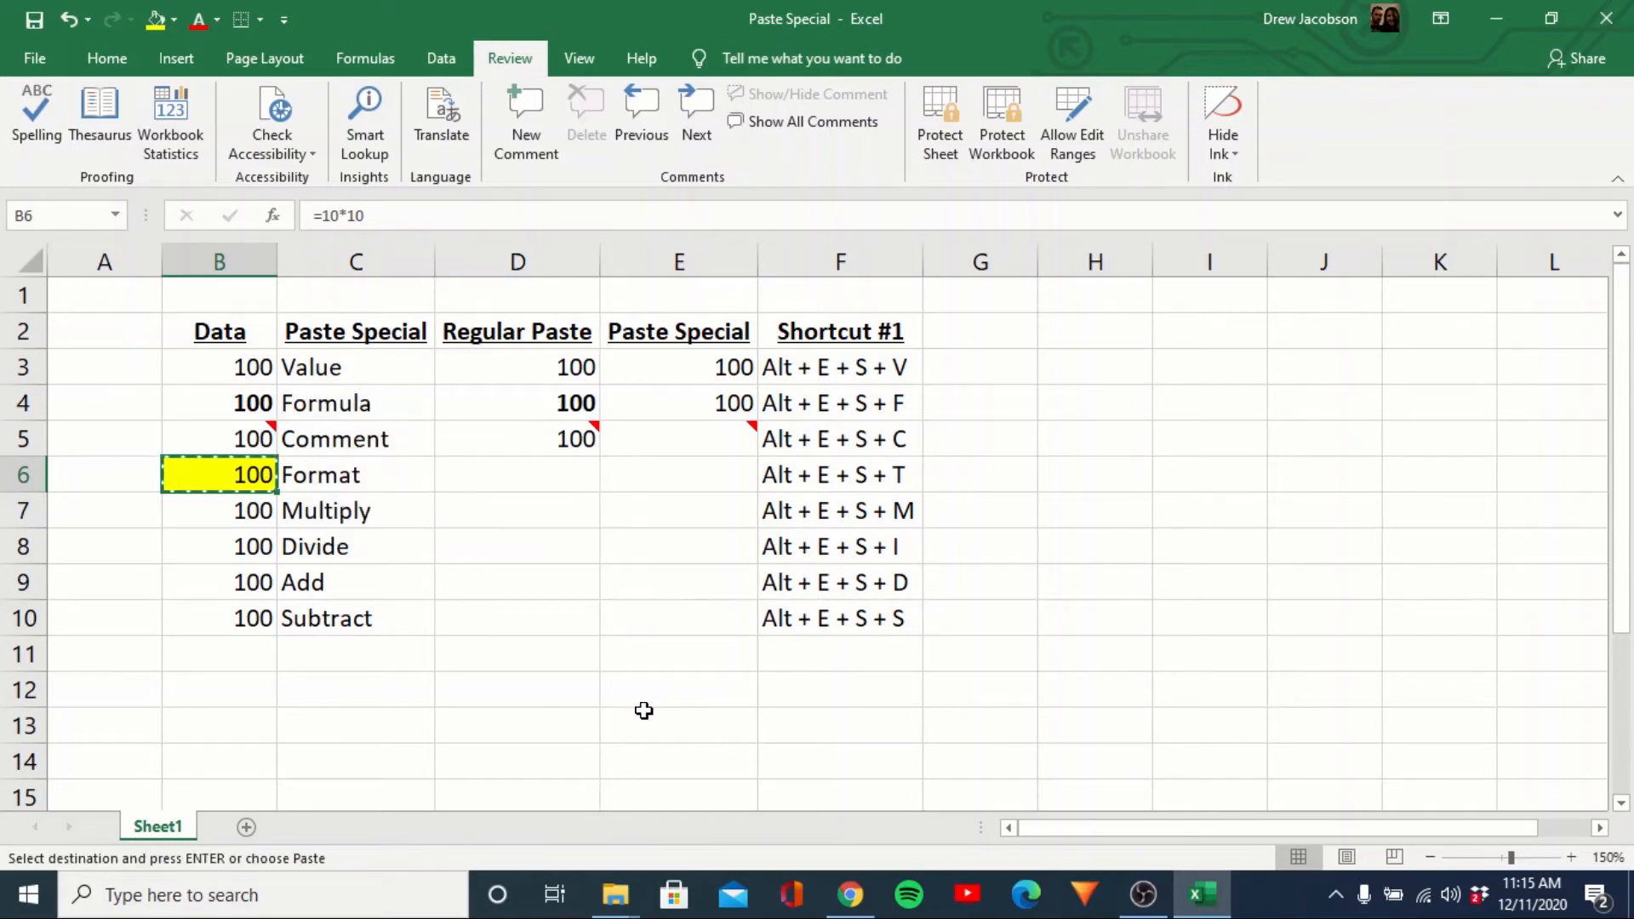
pyautogui.press('Right')
pyautogui.press('Right')
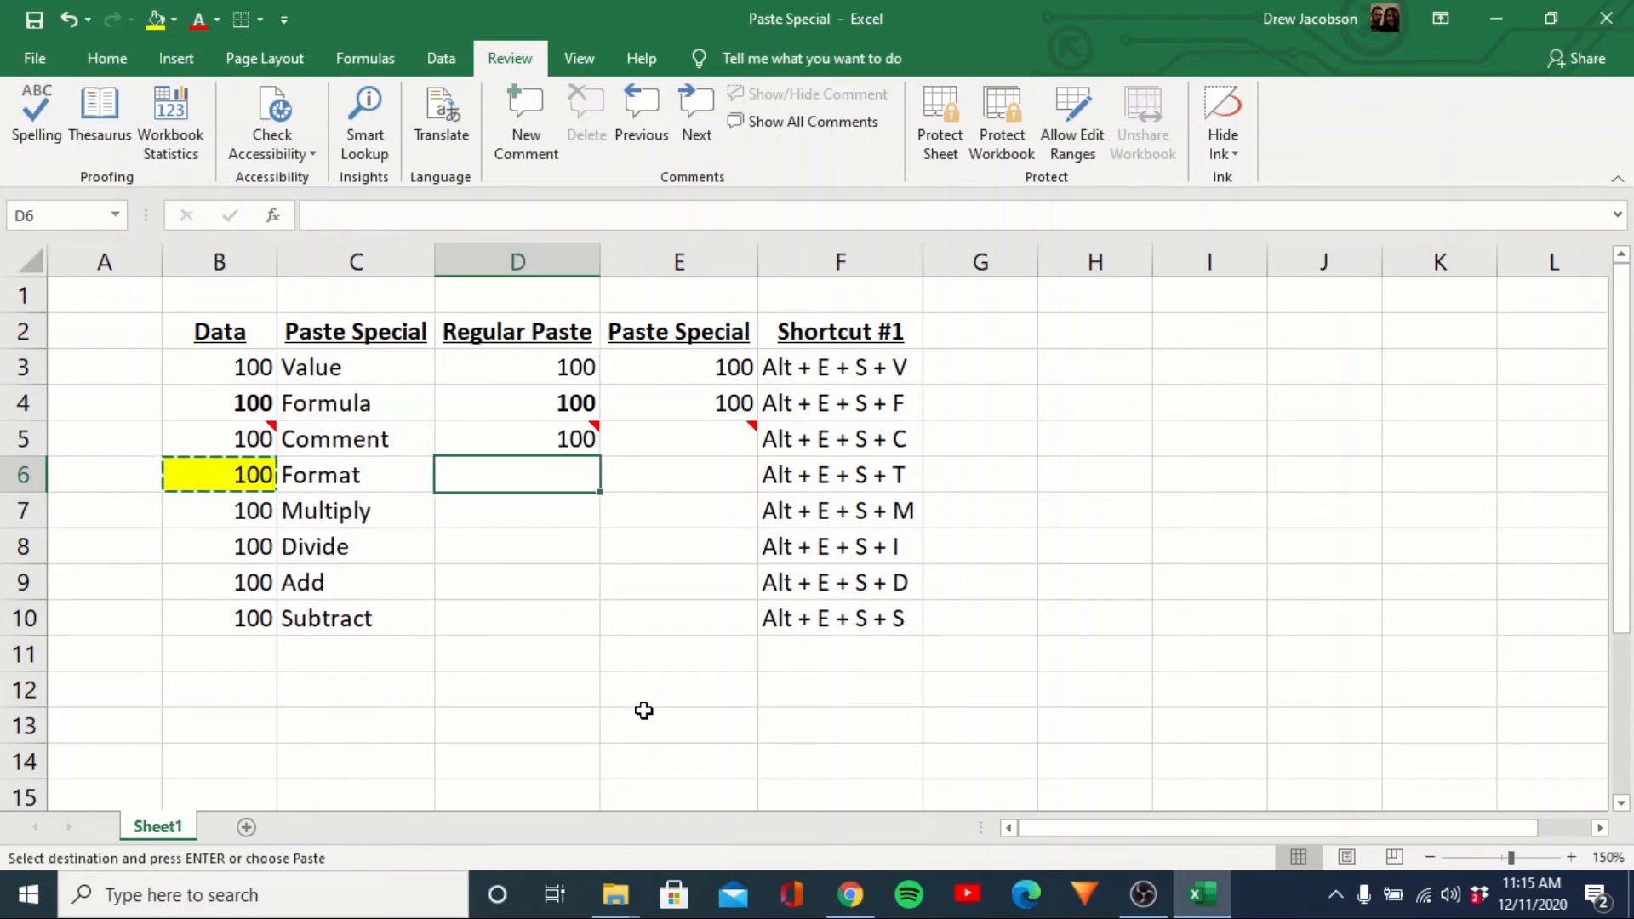
pyautogui.hotkey('ctrl', 'v')
pyautogui.press('ctrl')
pyautogui.press('Escape')
pyautogui.press('Down')
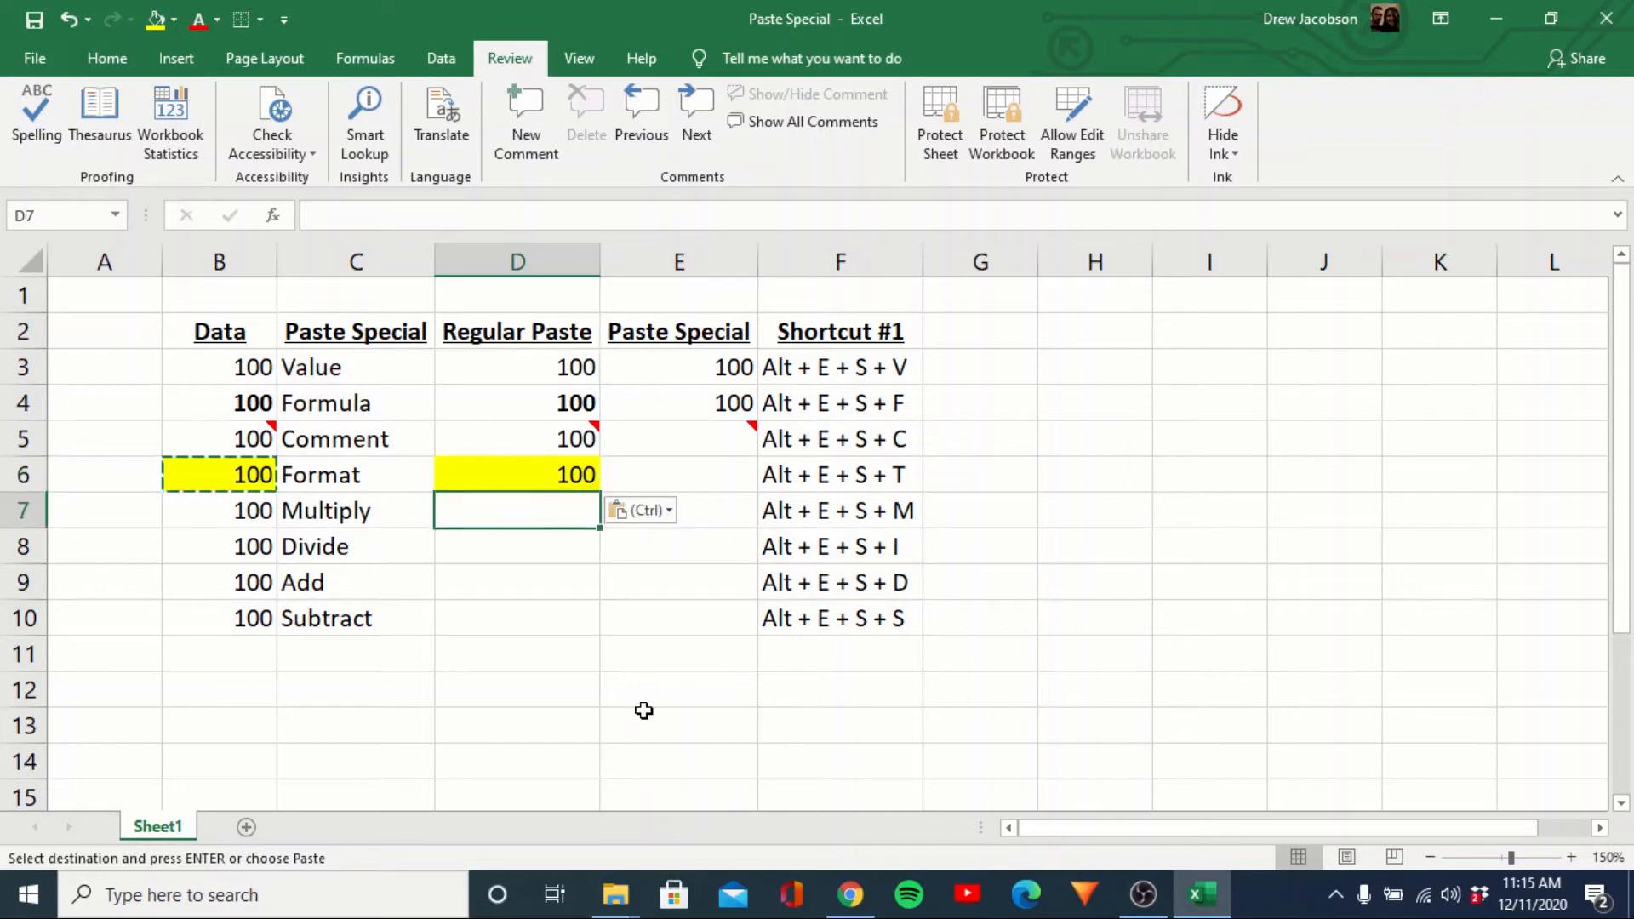
pyautogui.press('Left')
pyautogui.press('Up')
pyautogui.press('Right')
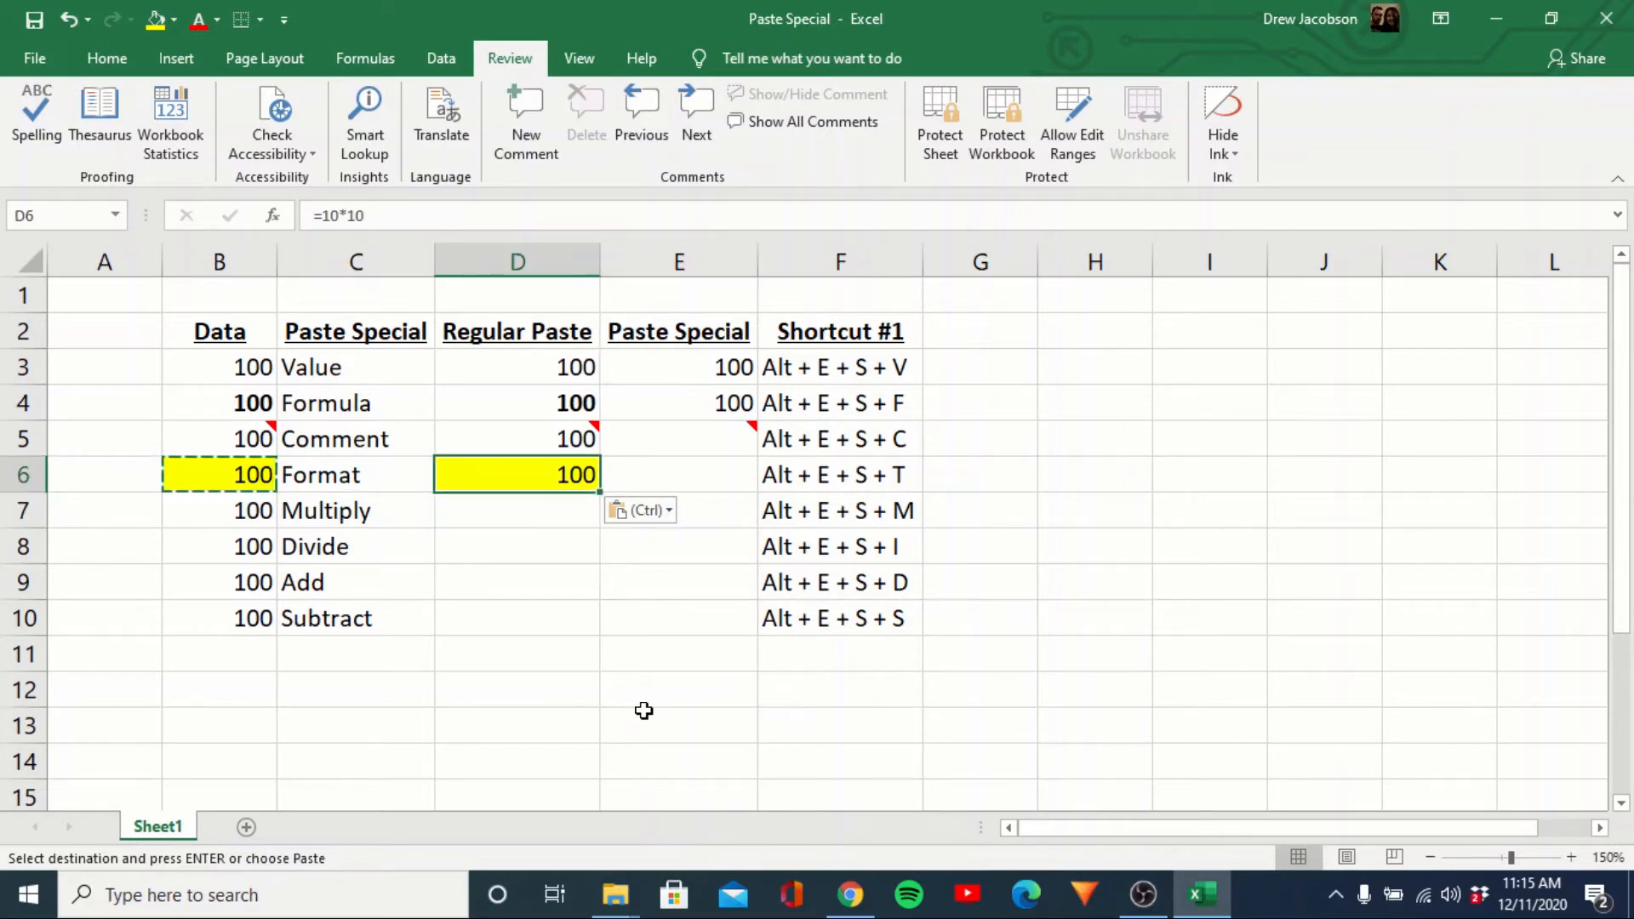
# Paste only the formatting of copied cell B6 into cell E6 using the Paste Special Formats option
pyautogui.press('Down')
pyautogui.press('Left')
pyautogui.press('Up')
pyautogui.press('Left')
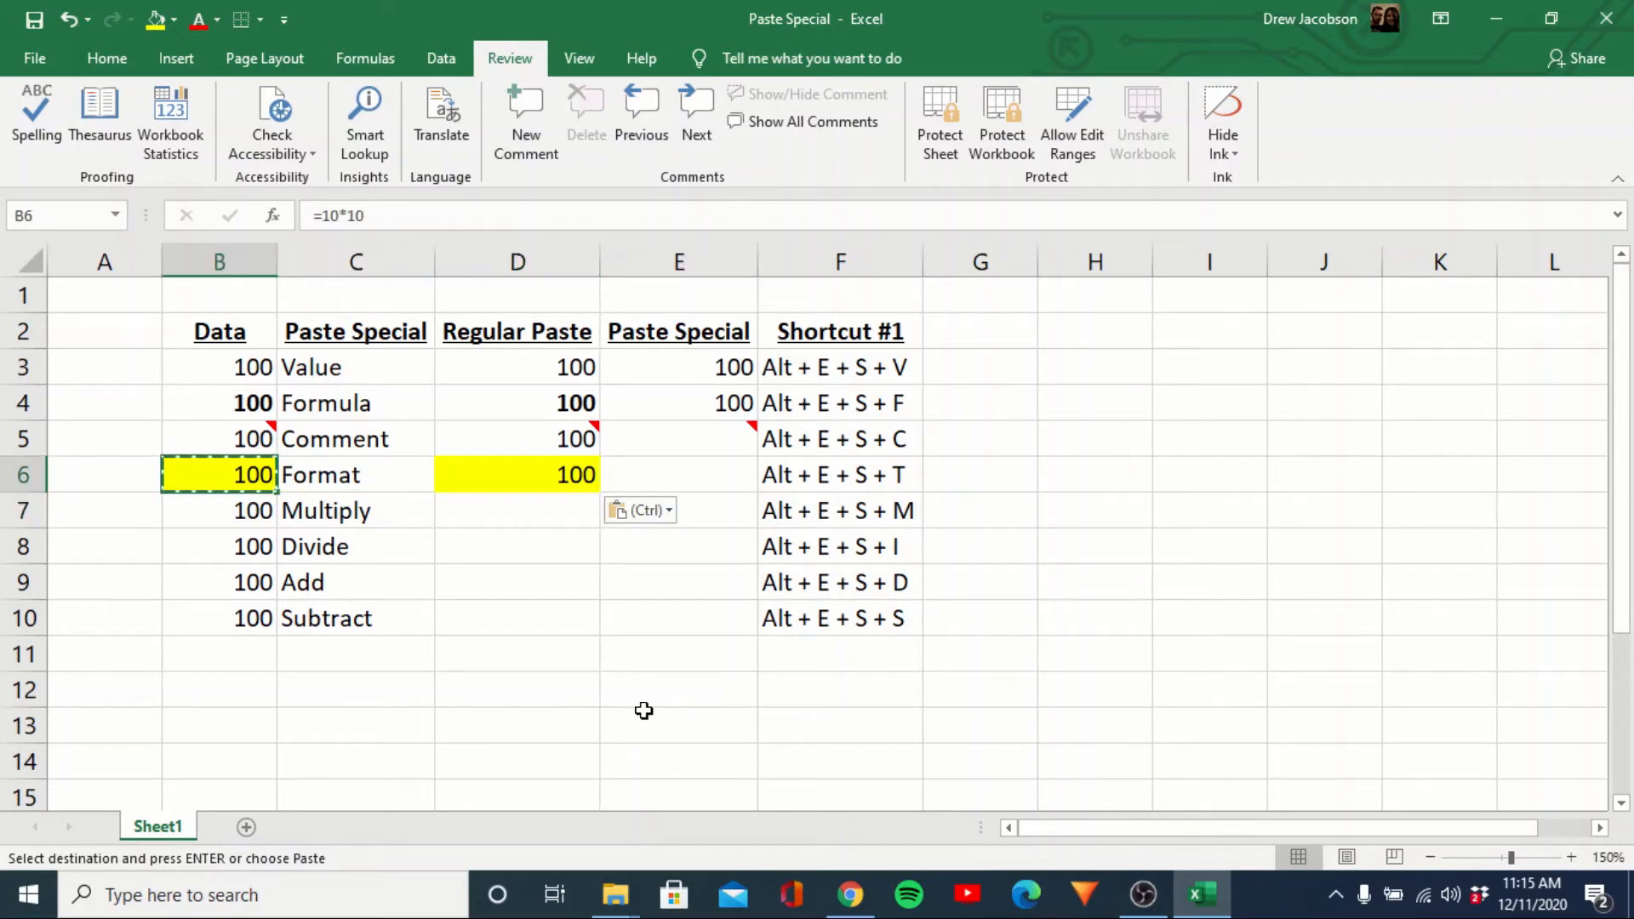
pyautogui.press('Right')
pyautogui.press('Right')
pyautogui.press('Right')
pyautogui.press('alt')
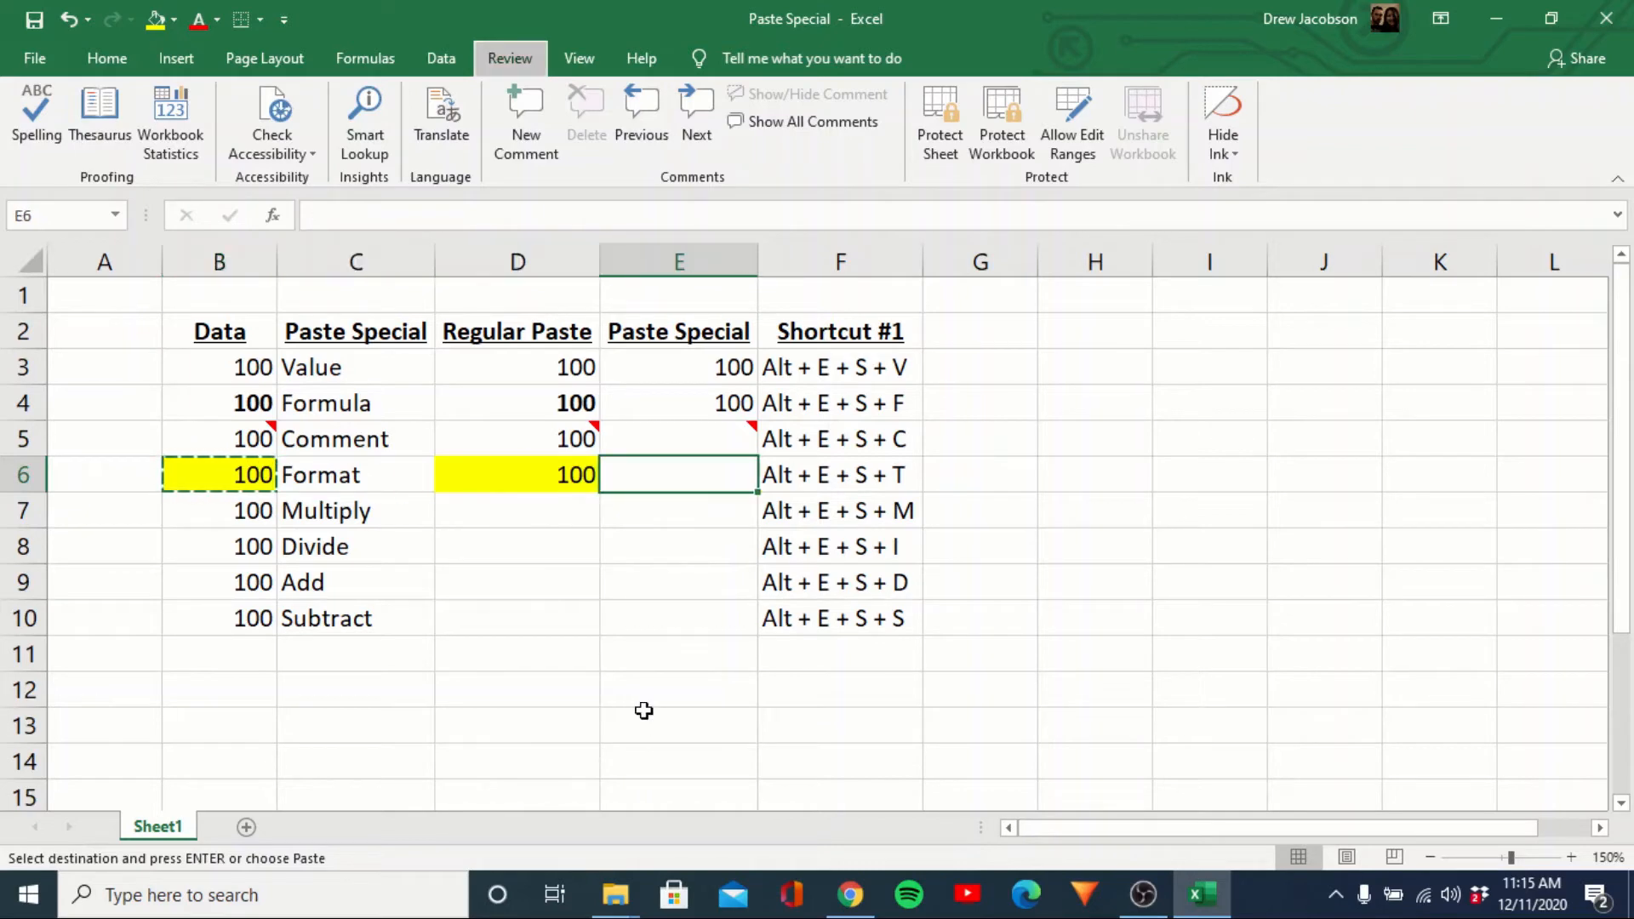
pyautogui.press('e')
pyautogui.press('s')
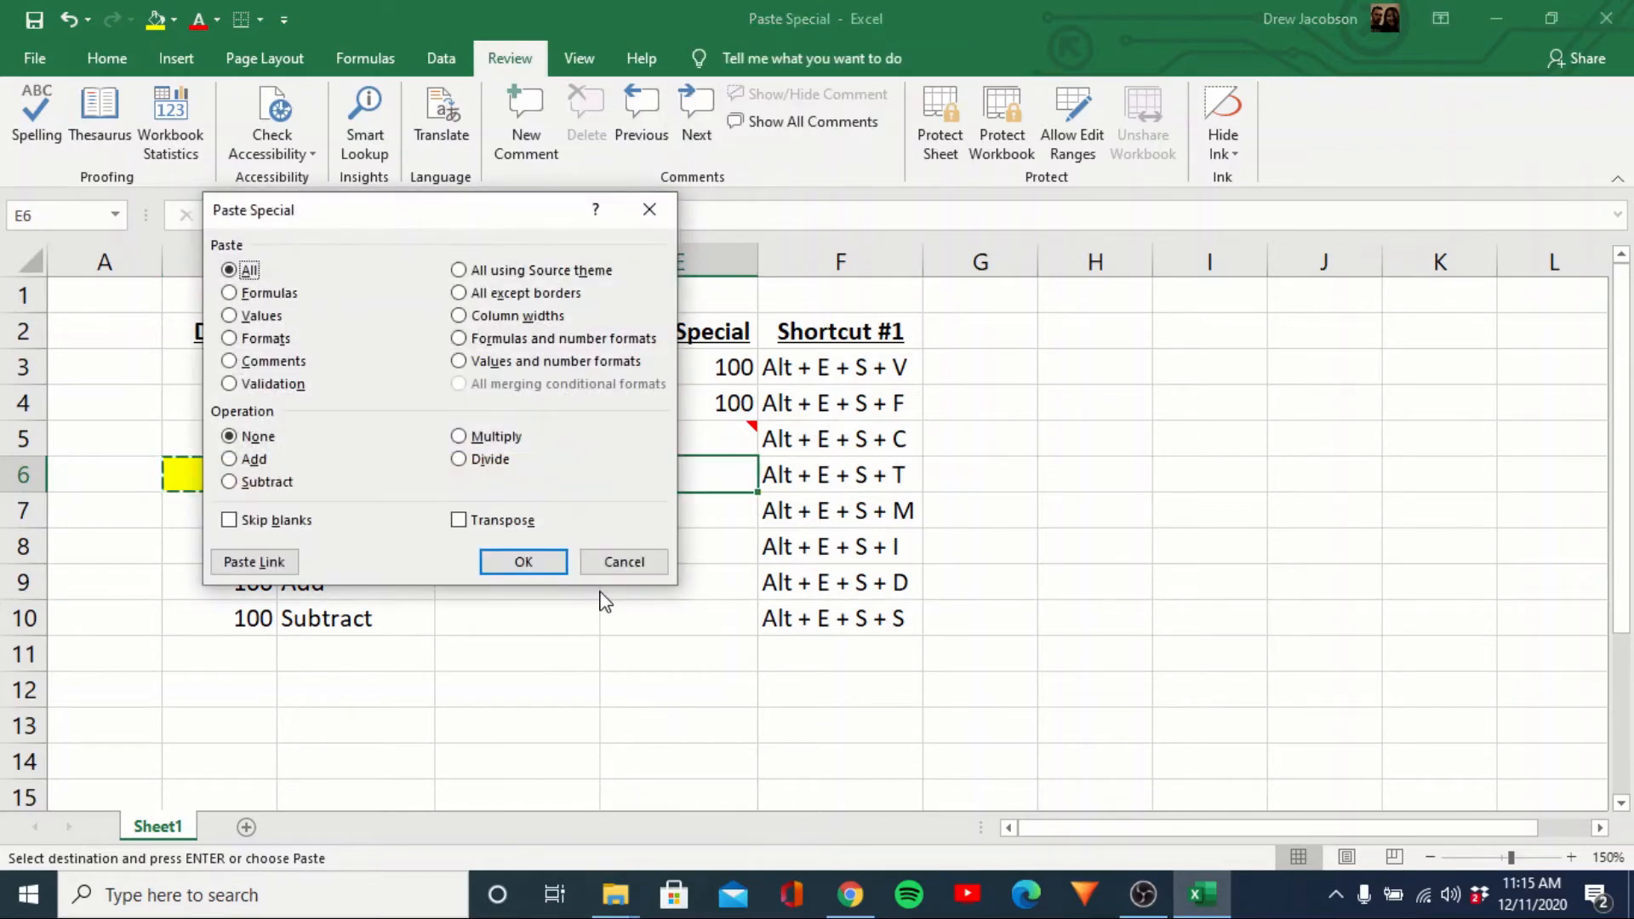
pyautogui.click(267, 341)
pyautogui.press('Return')
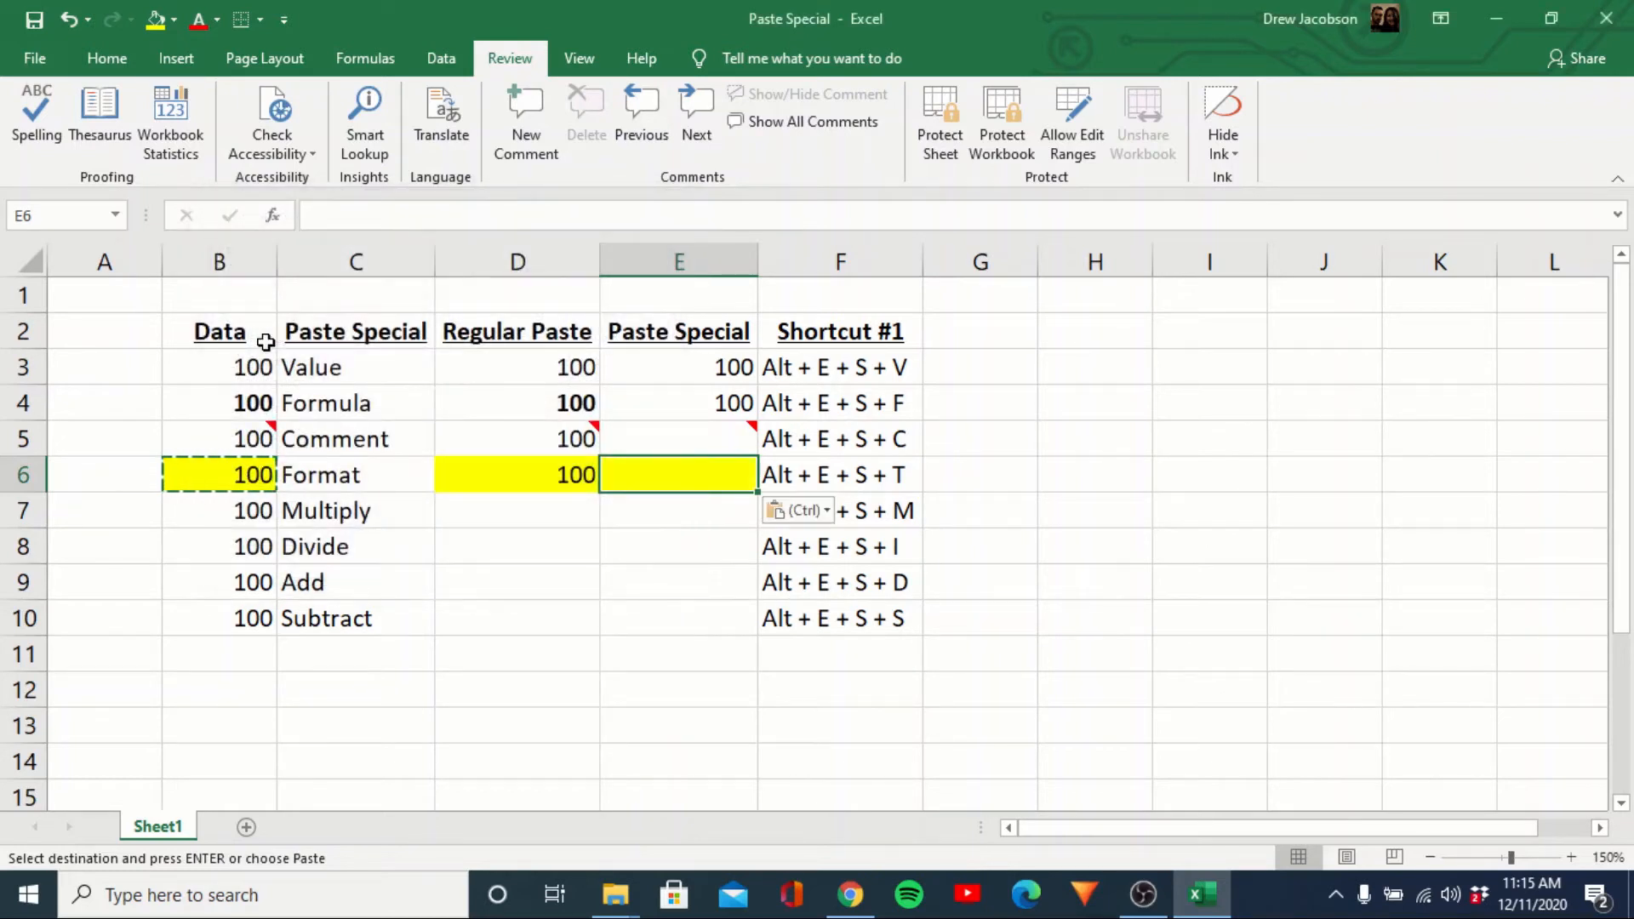
pyautogui.press('Down')
pyautogui.press('Up')
pyautogui.press('Escape')
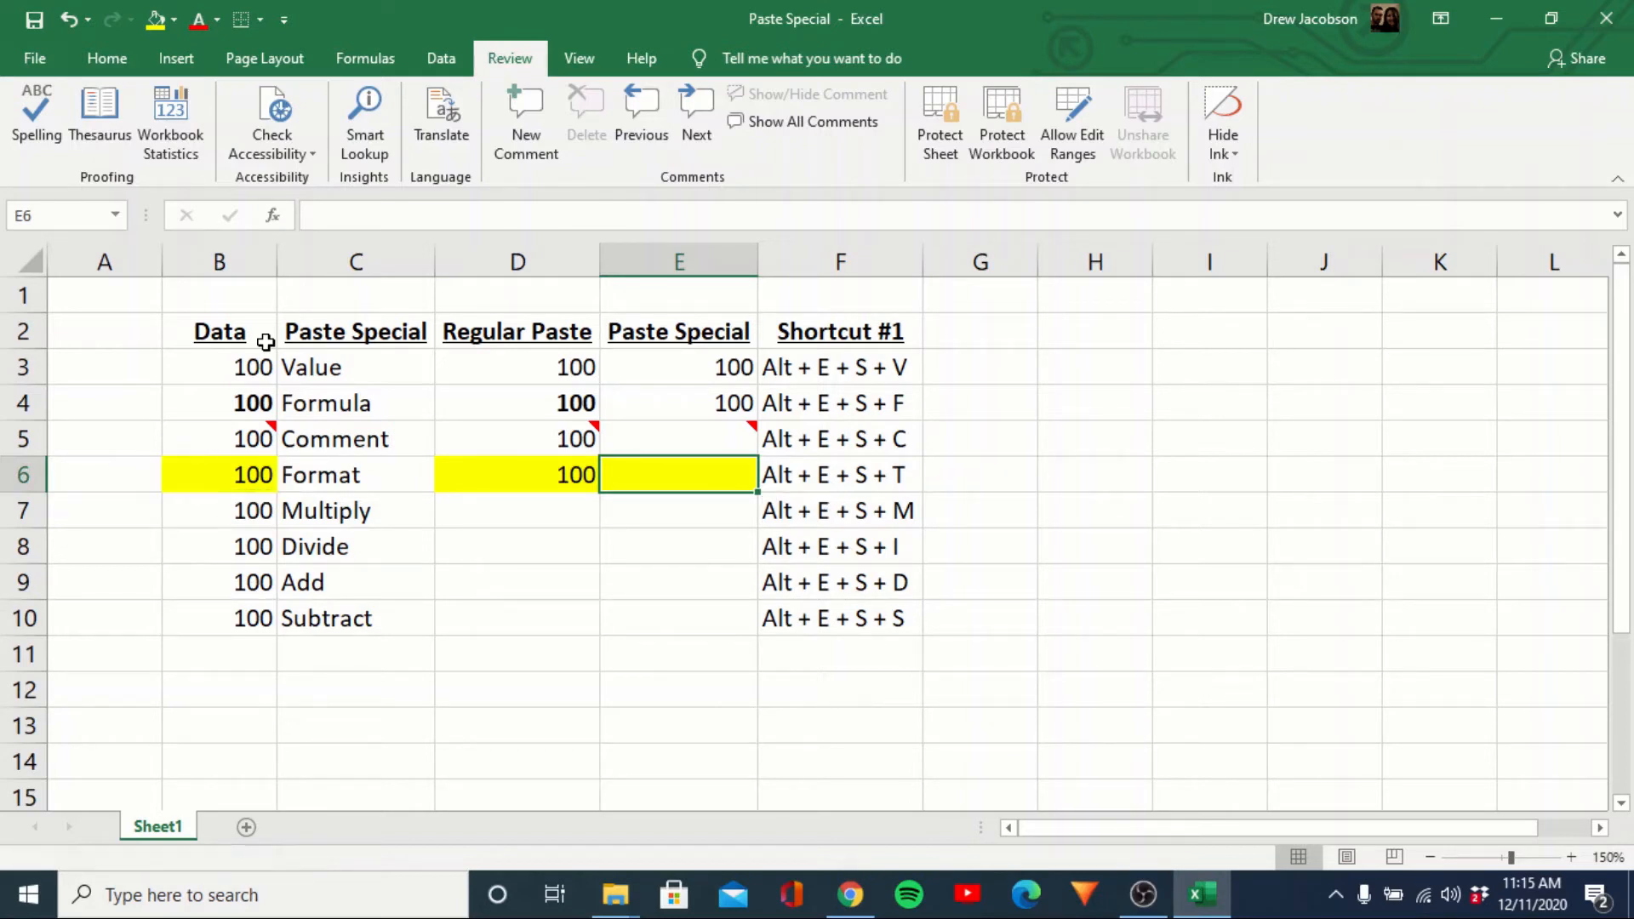
pyautogui.press('Left')
pyautogui.press('Down')
pyautogui.press('Left')
pyautogui.press('Left')
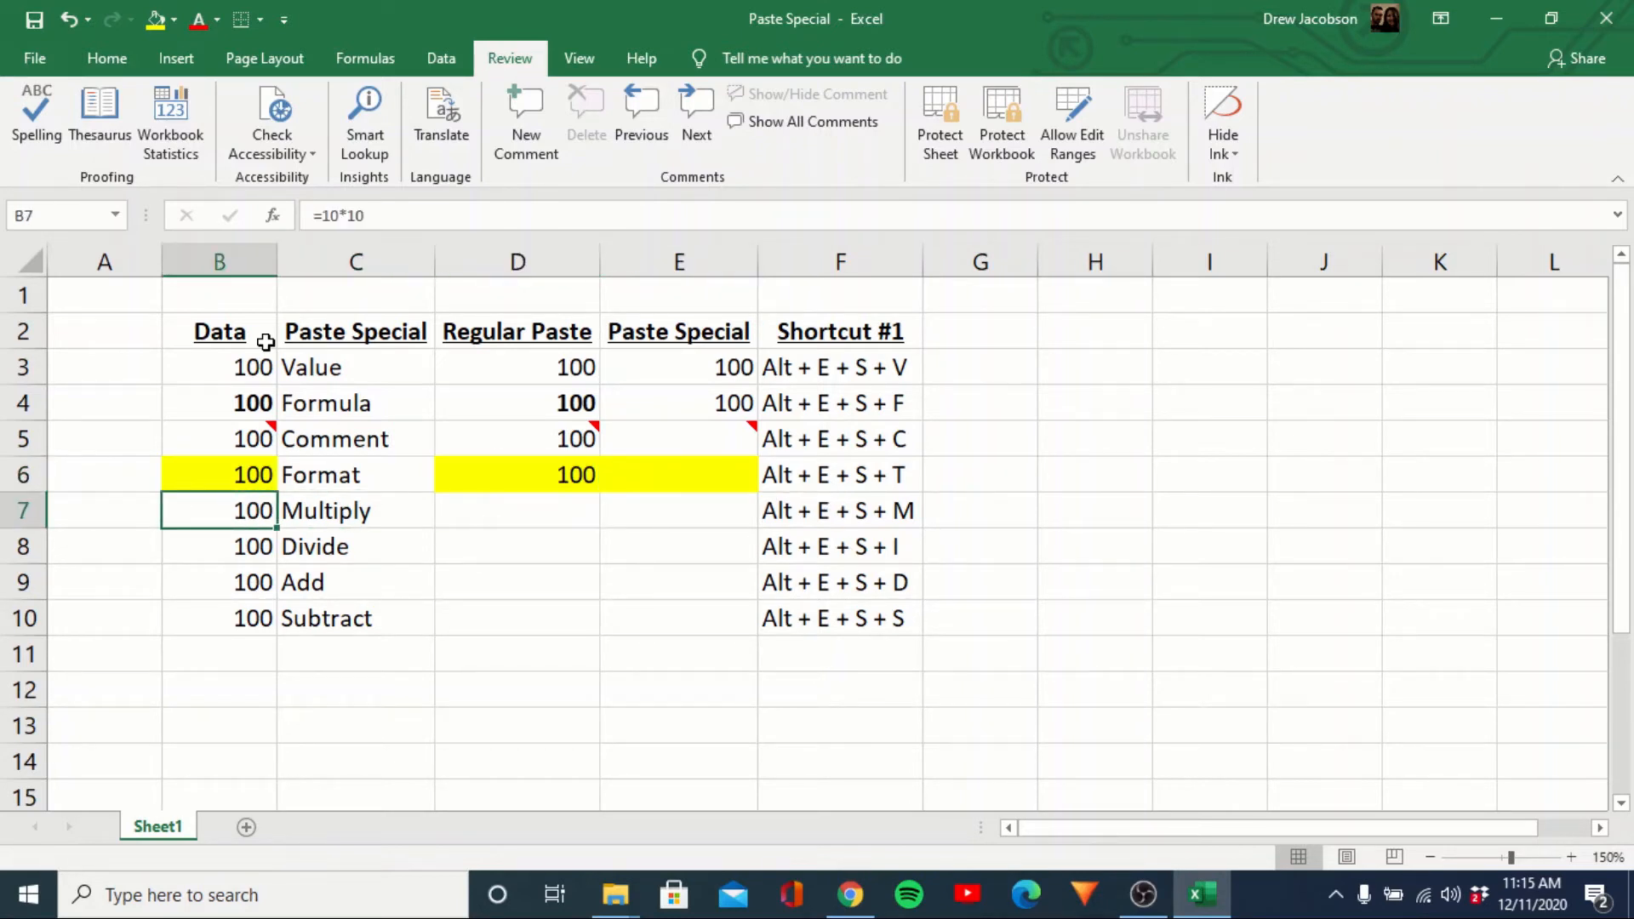
pyautogui.press('Right')
pyautogui.press('Down')
pyautogui.press('Down')
pyautogui.press('Down')
pyautogui.press('Down')
pyautogui.press('Down')
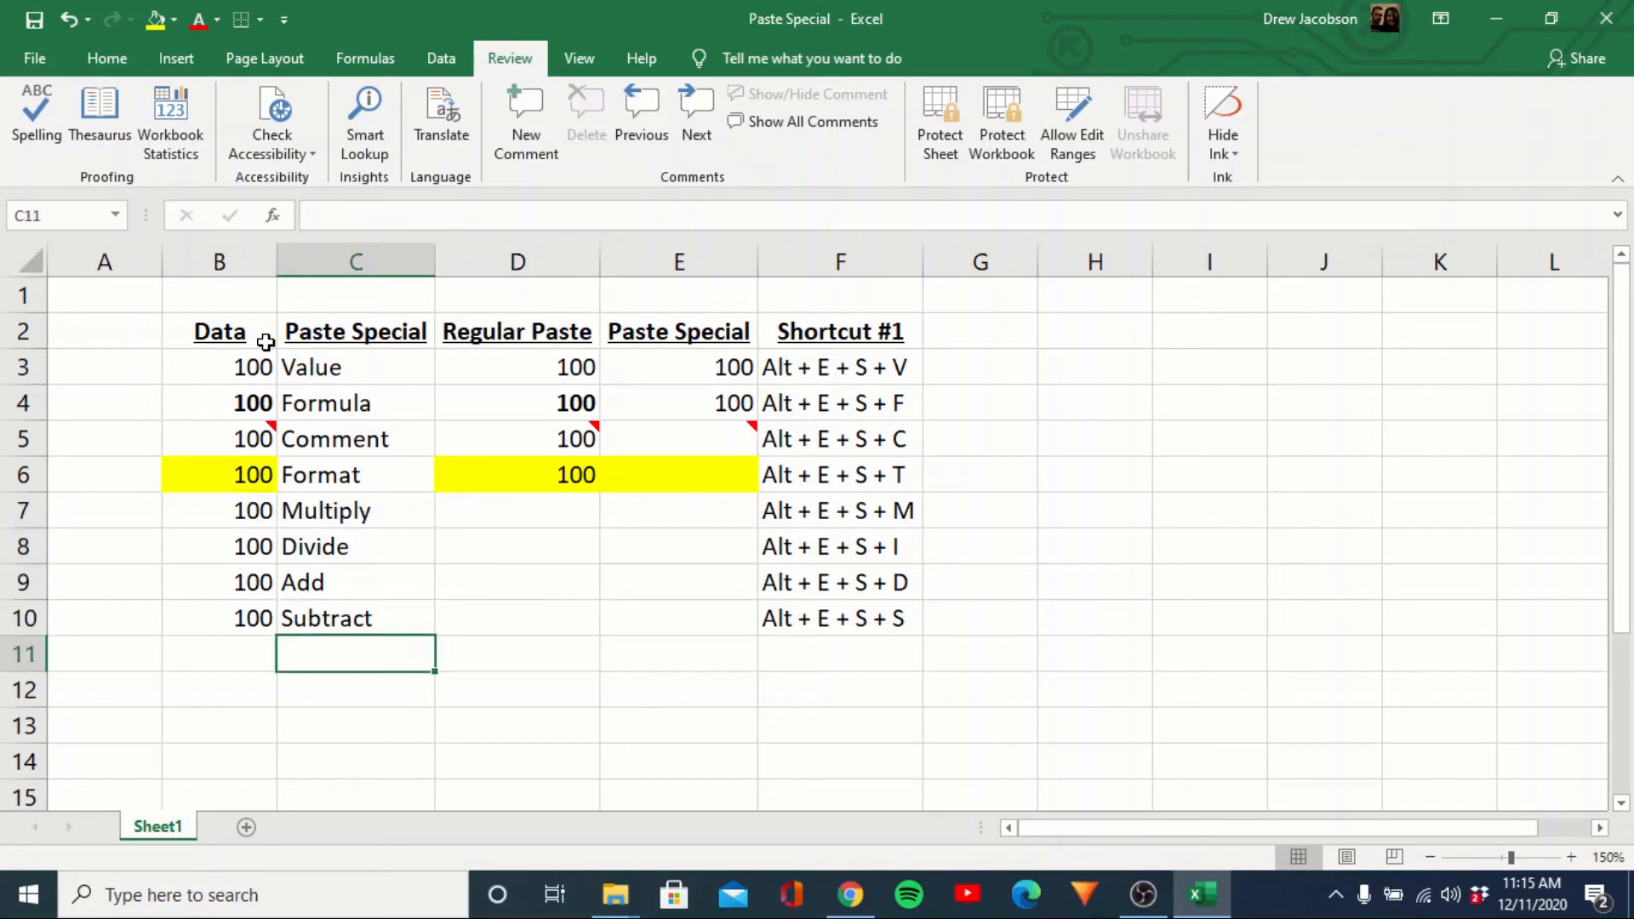
pyautogui.press('Left')
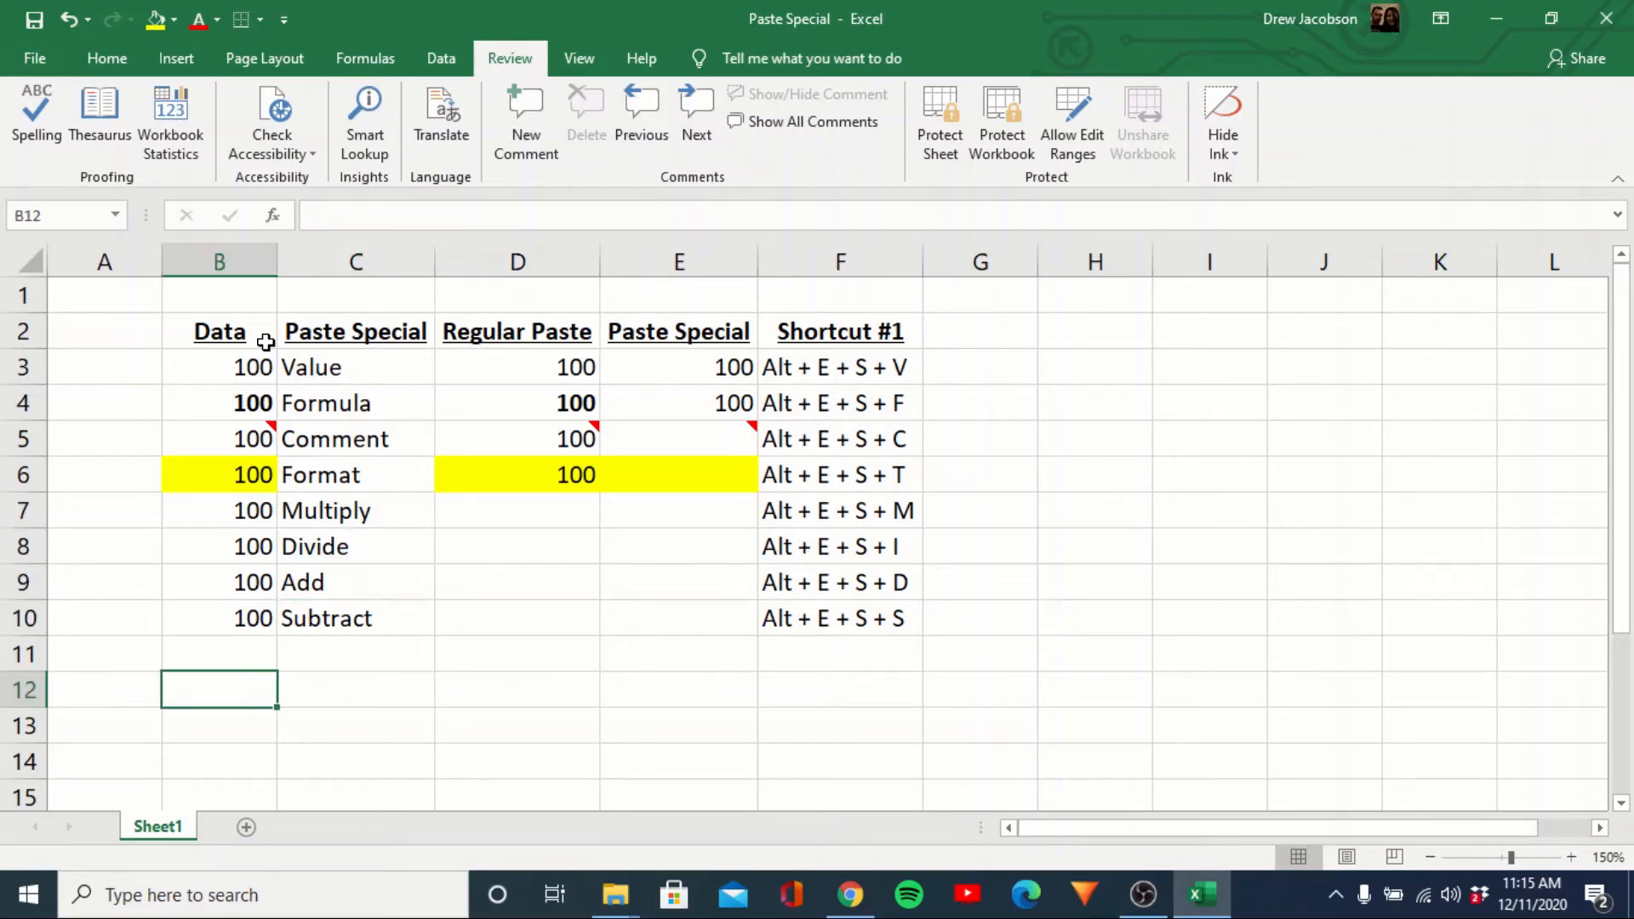
# Enter 10 in cell A7 beside the Multiply row
pyautogui.press('Left')
pyautogui.press('Up')
pyautogui.press('Up')
pyautogui.press('Up')
pyautogui.press('Up')
pyautogui.press('Up')
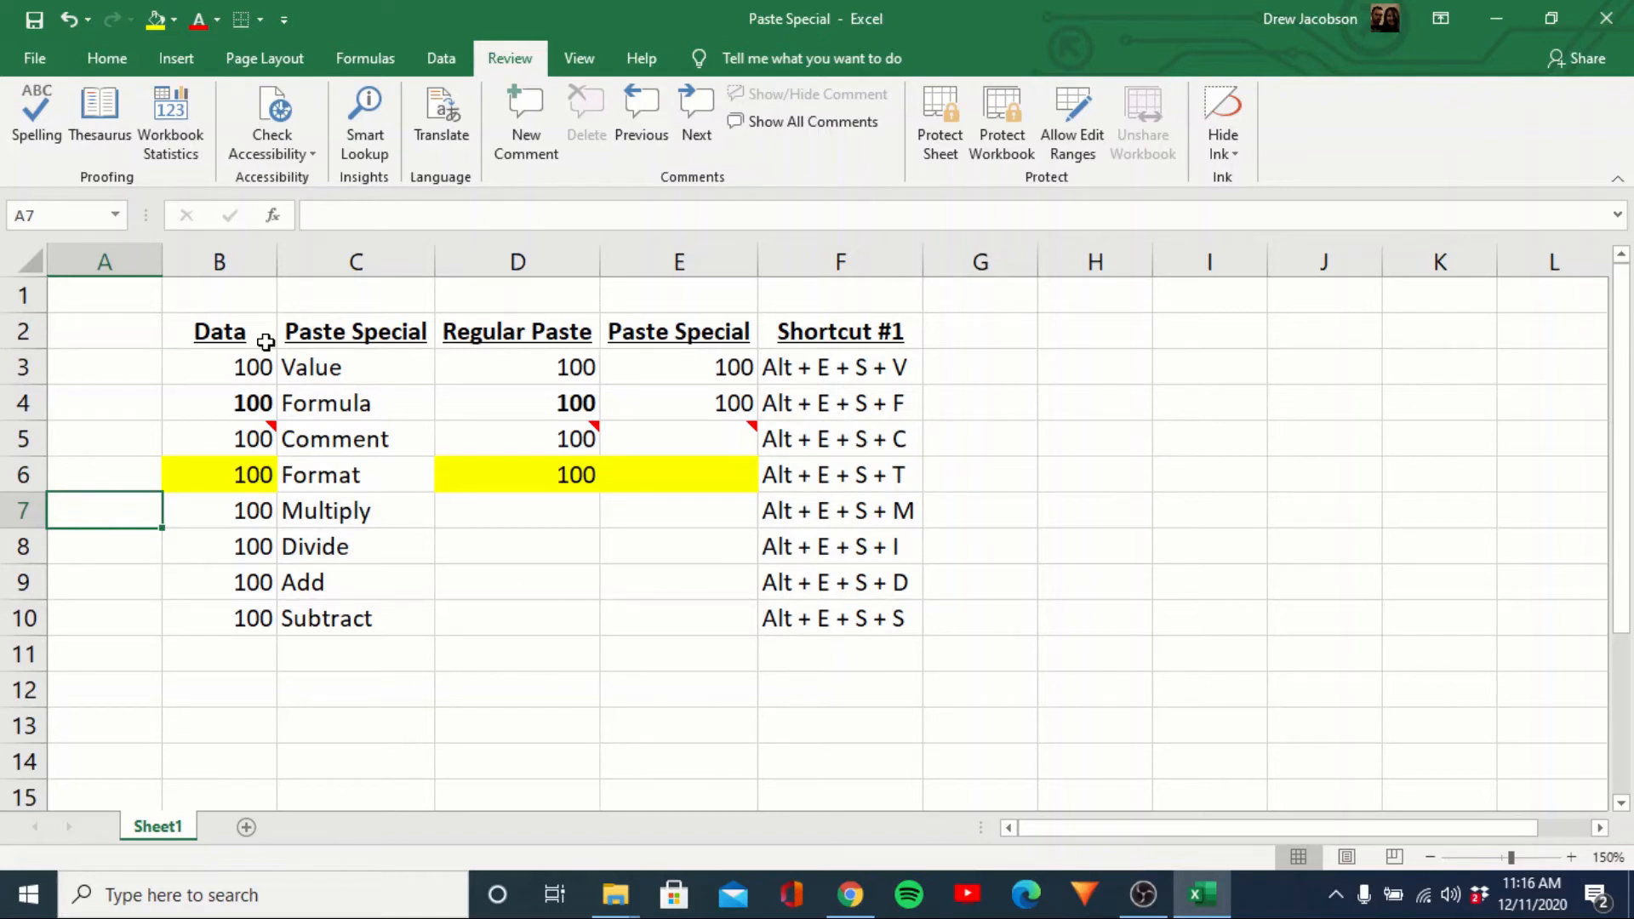
pyautogui.write('10')
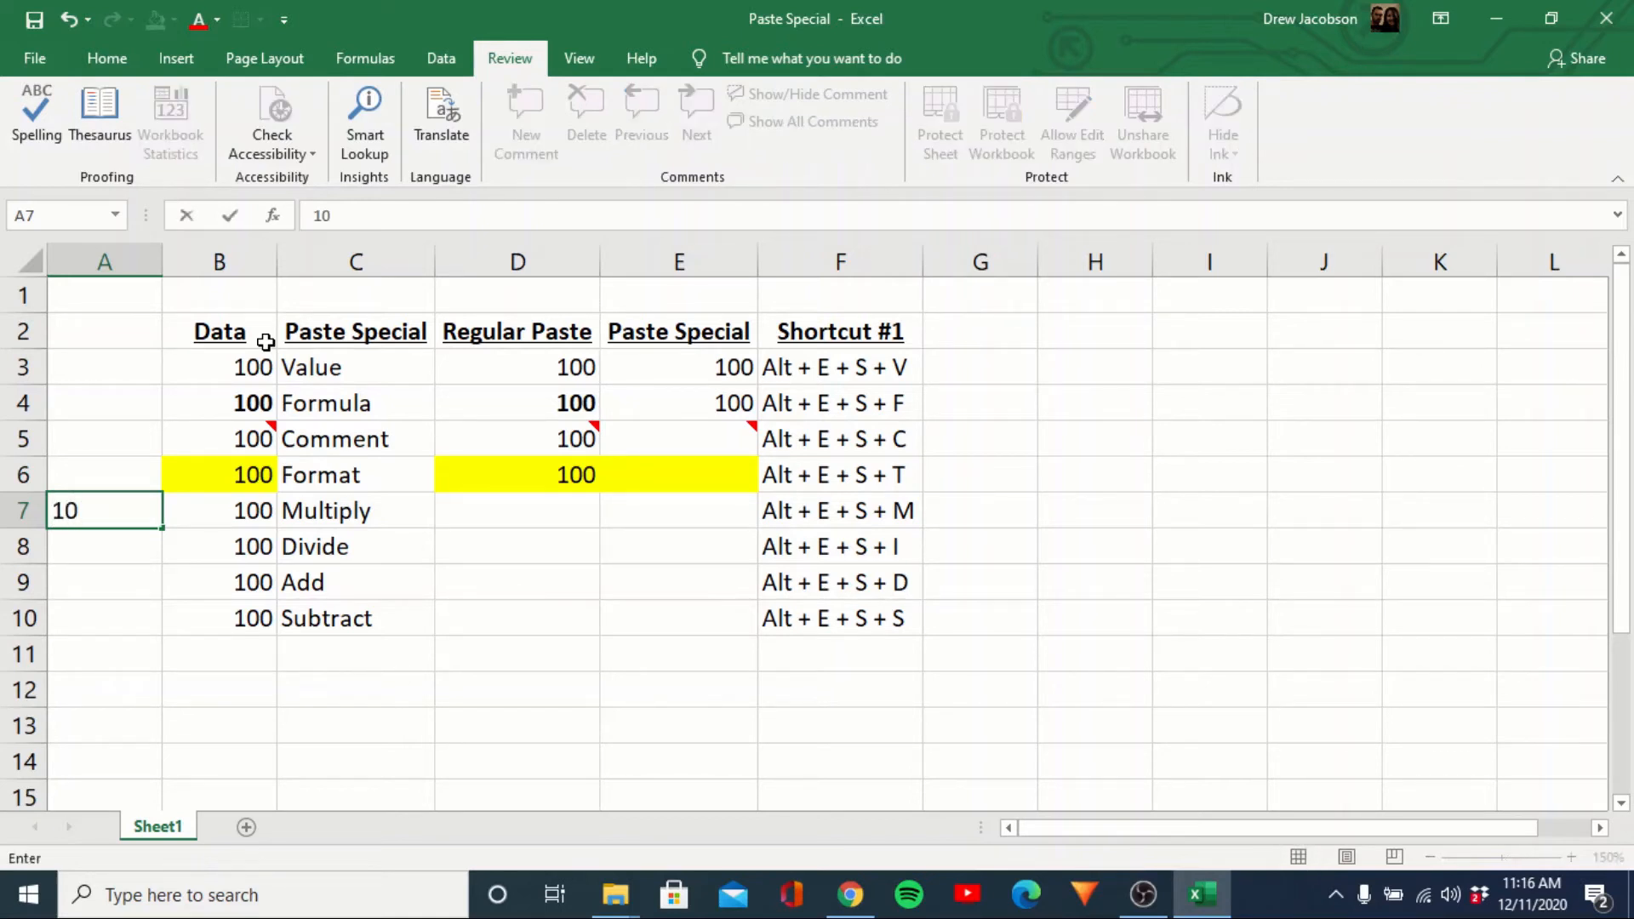
pyautogui.hotkey('ctrl', 'Return')
pyautogui.press('Right')
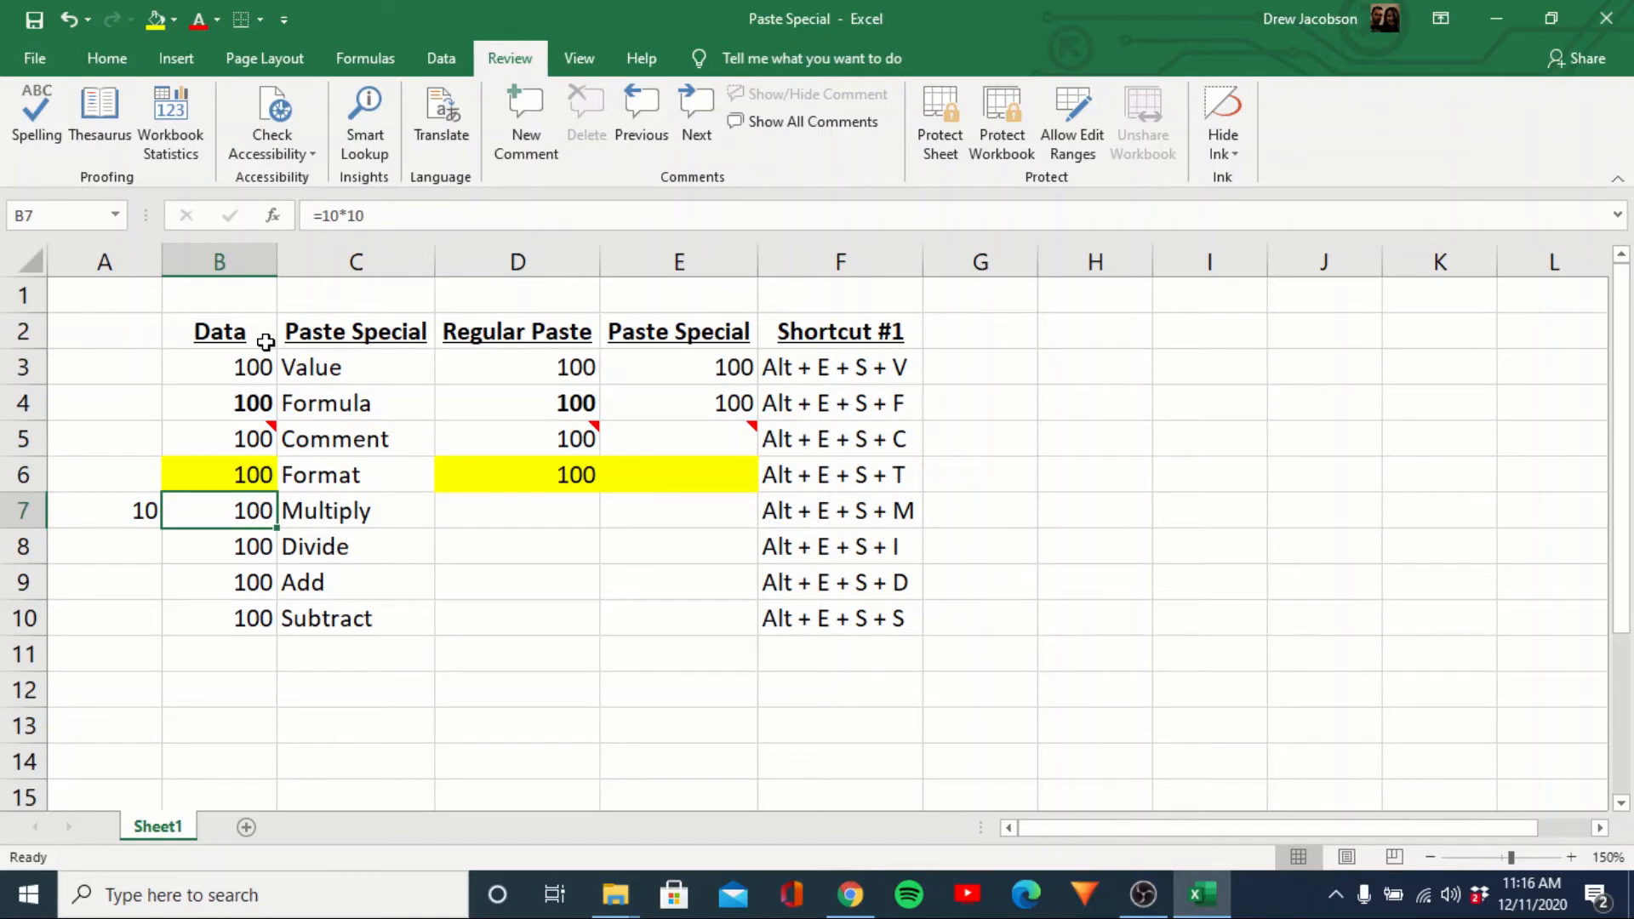
# Multiply cell B7 by the copied 10 from cell A7 using the Paste Special Multiply operation, and inspect the formula in B7
pyautogui.press('Left')
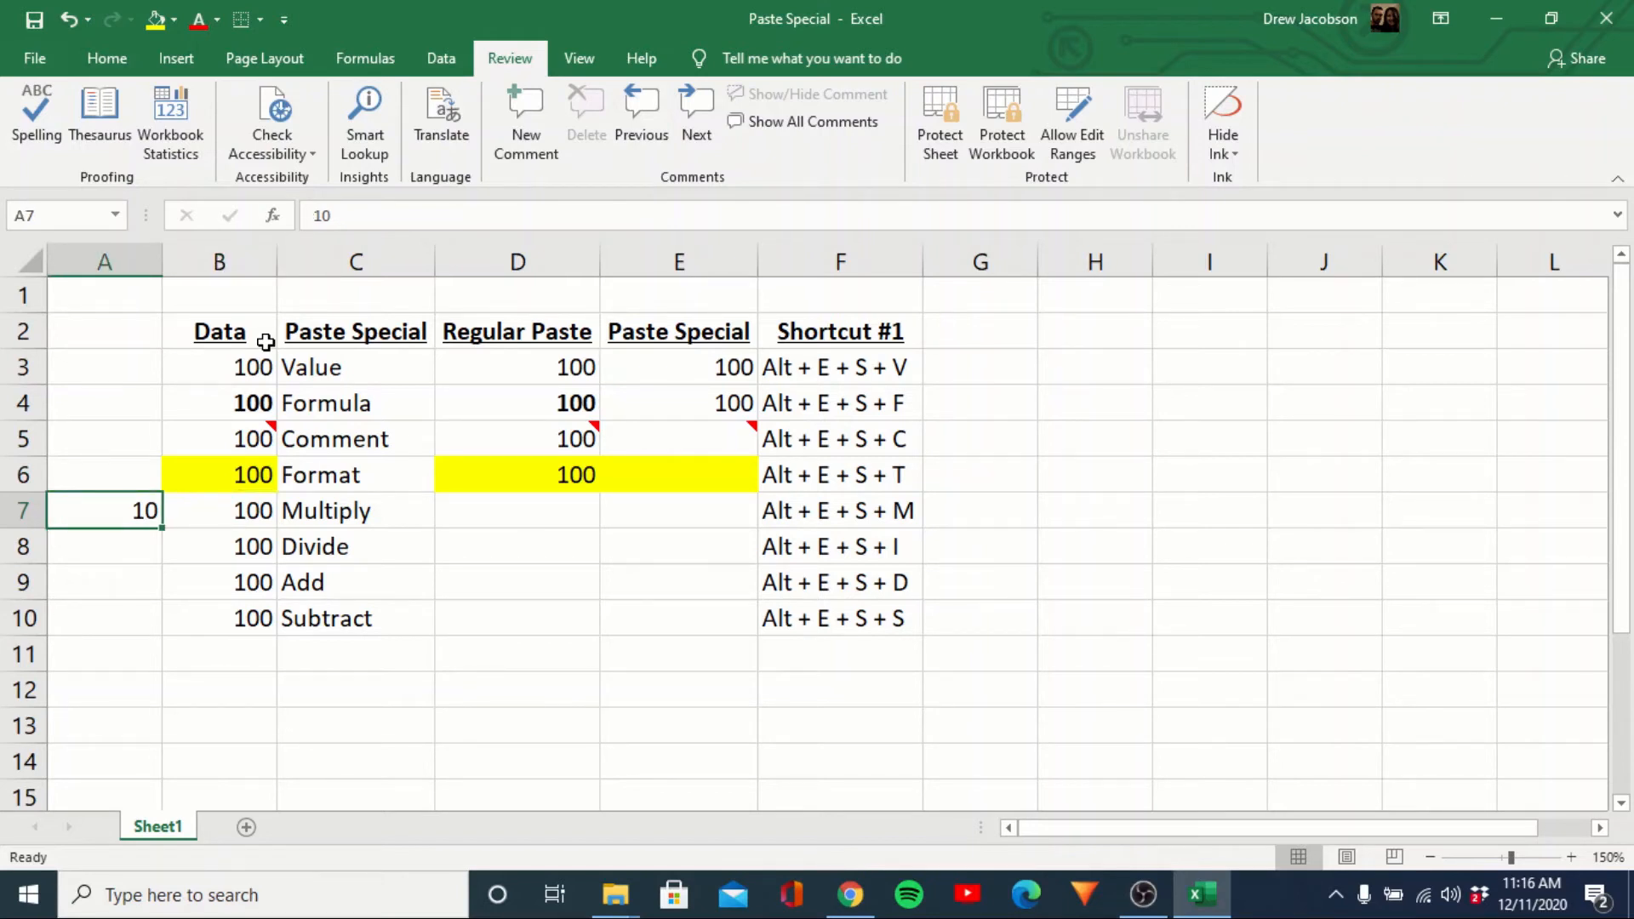
pyautogui.hotkey('ctrl', 'c')
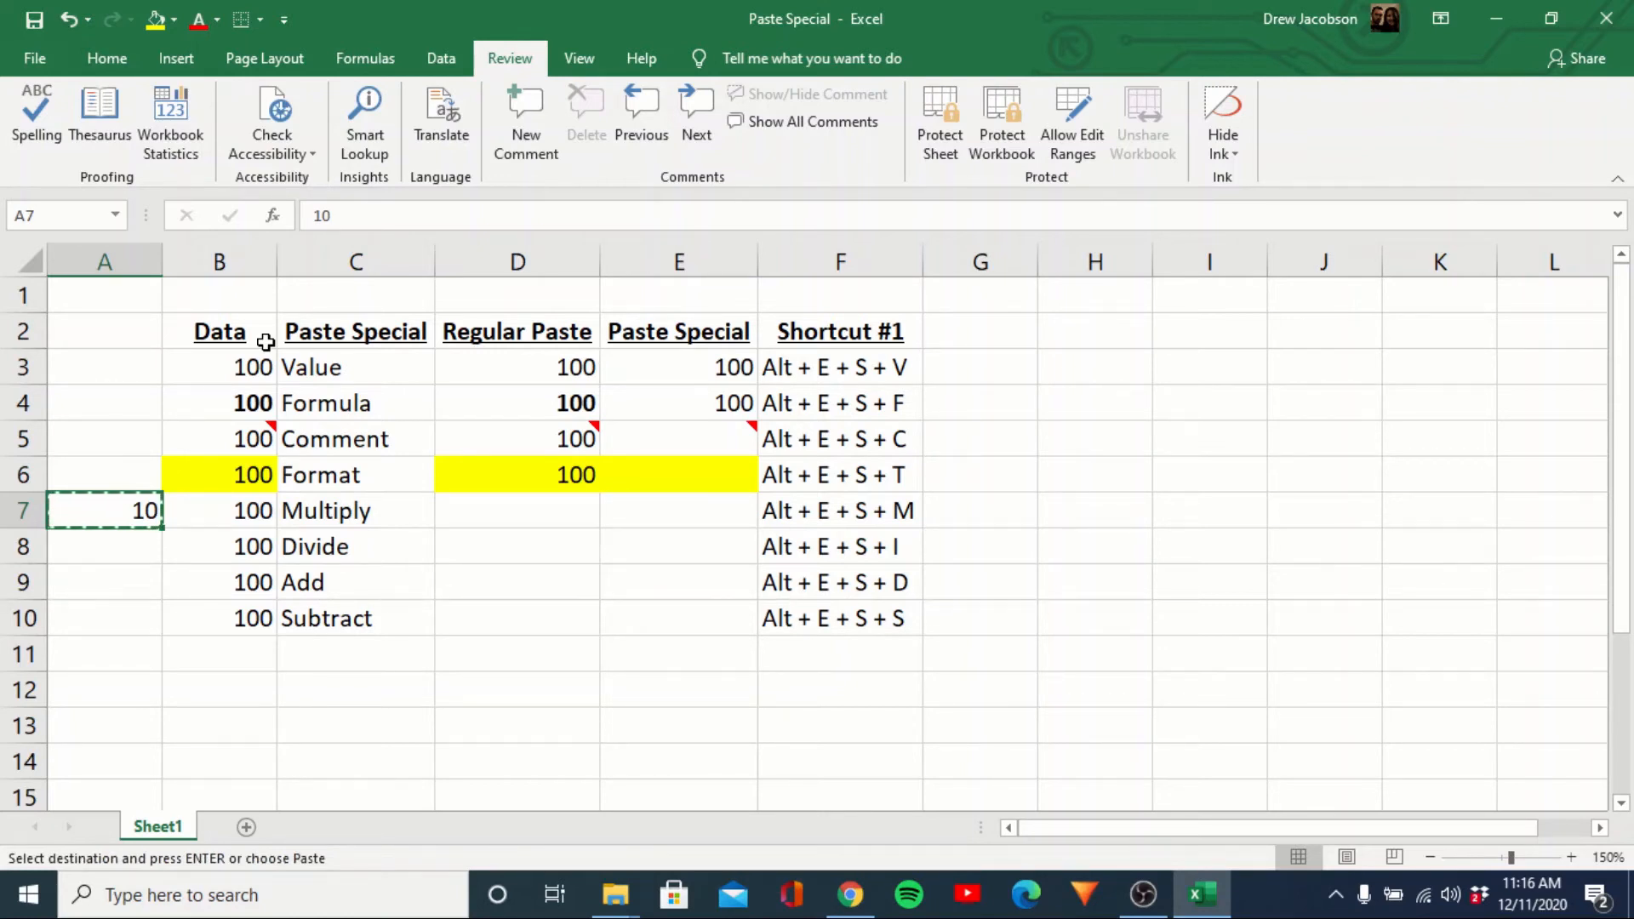
pyautogui.press('Right')
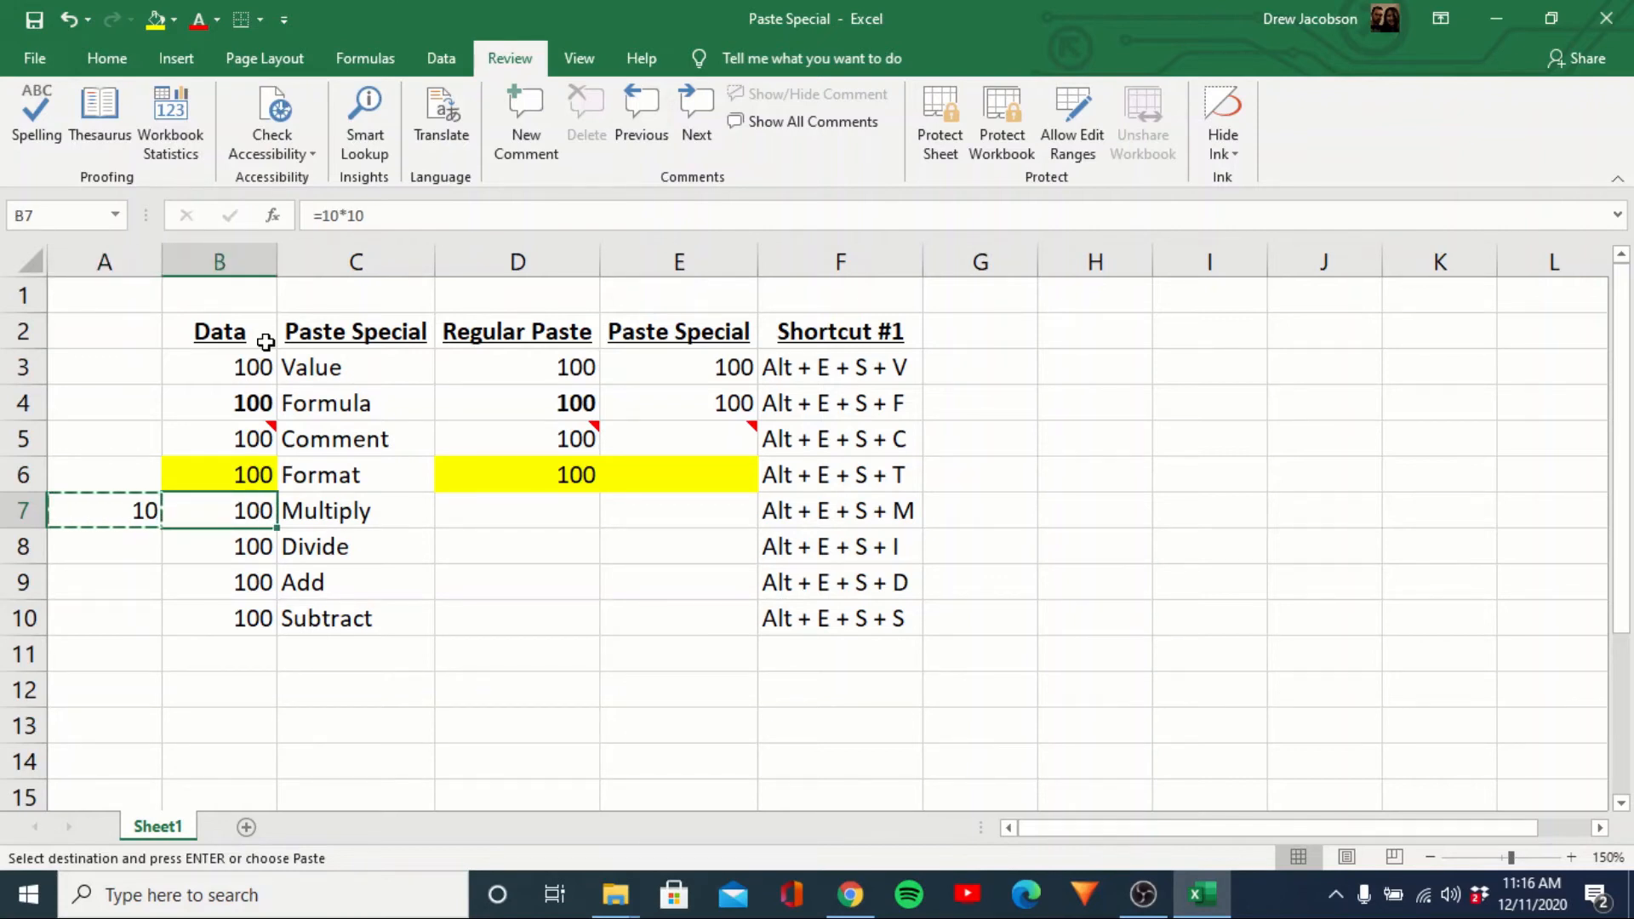
pyautogui.hotkey('shift', 'Down')
pyautogui.hotkey('shift', 'Down')
pyautogui.hotkey('shift', 'Down')
pyautogui.press('Up')
pyautogui.press('Down')
pyautogui.hotkey('alt', 'e')
pyautogui.press('s')
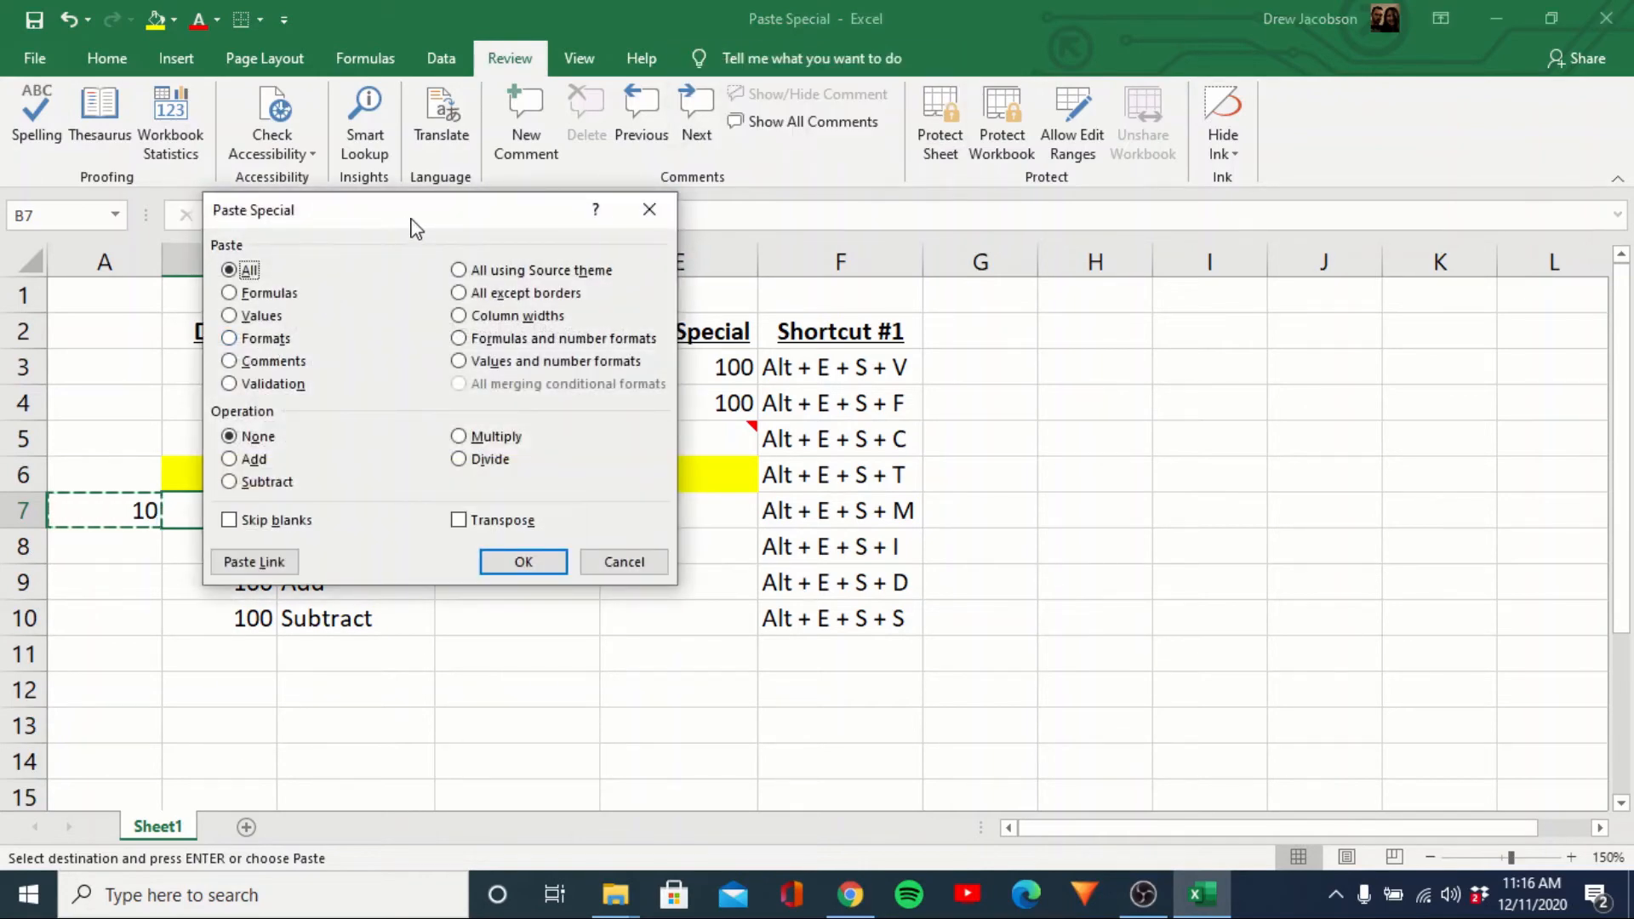
pyautogui.moveTo(411, 223); pyautogui.dragTo(377, 92)
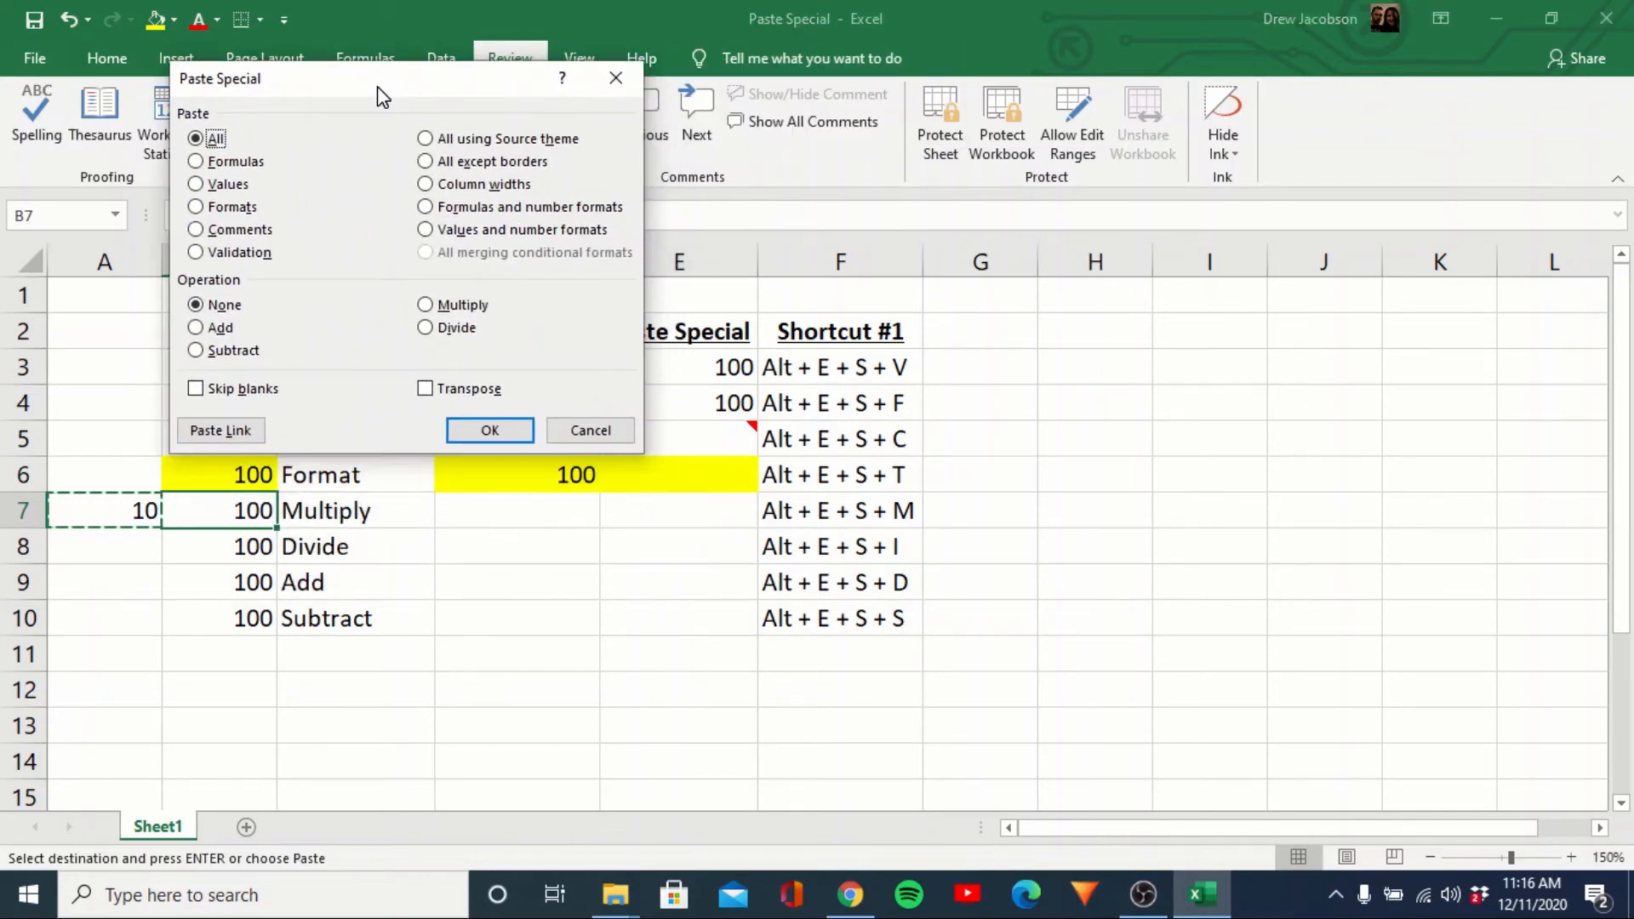
pyautogui.click(429, 311)
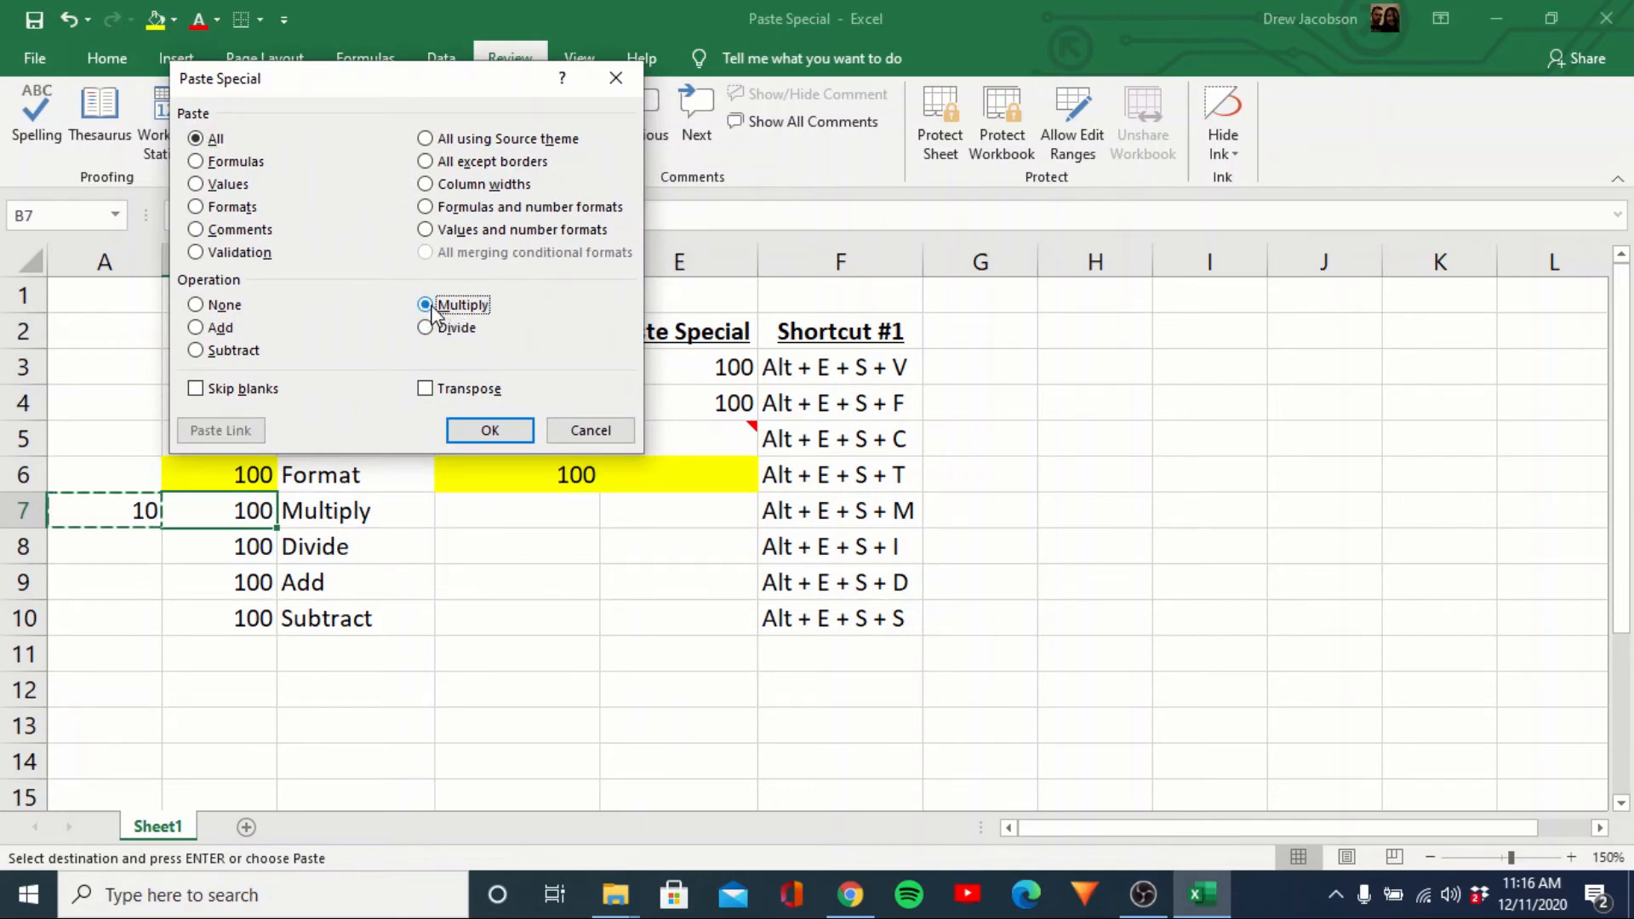
pyautogui.click(488, 433)
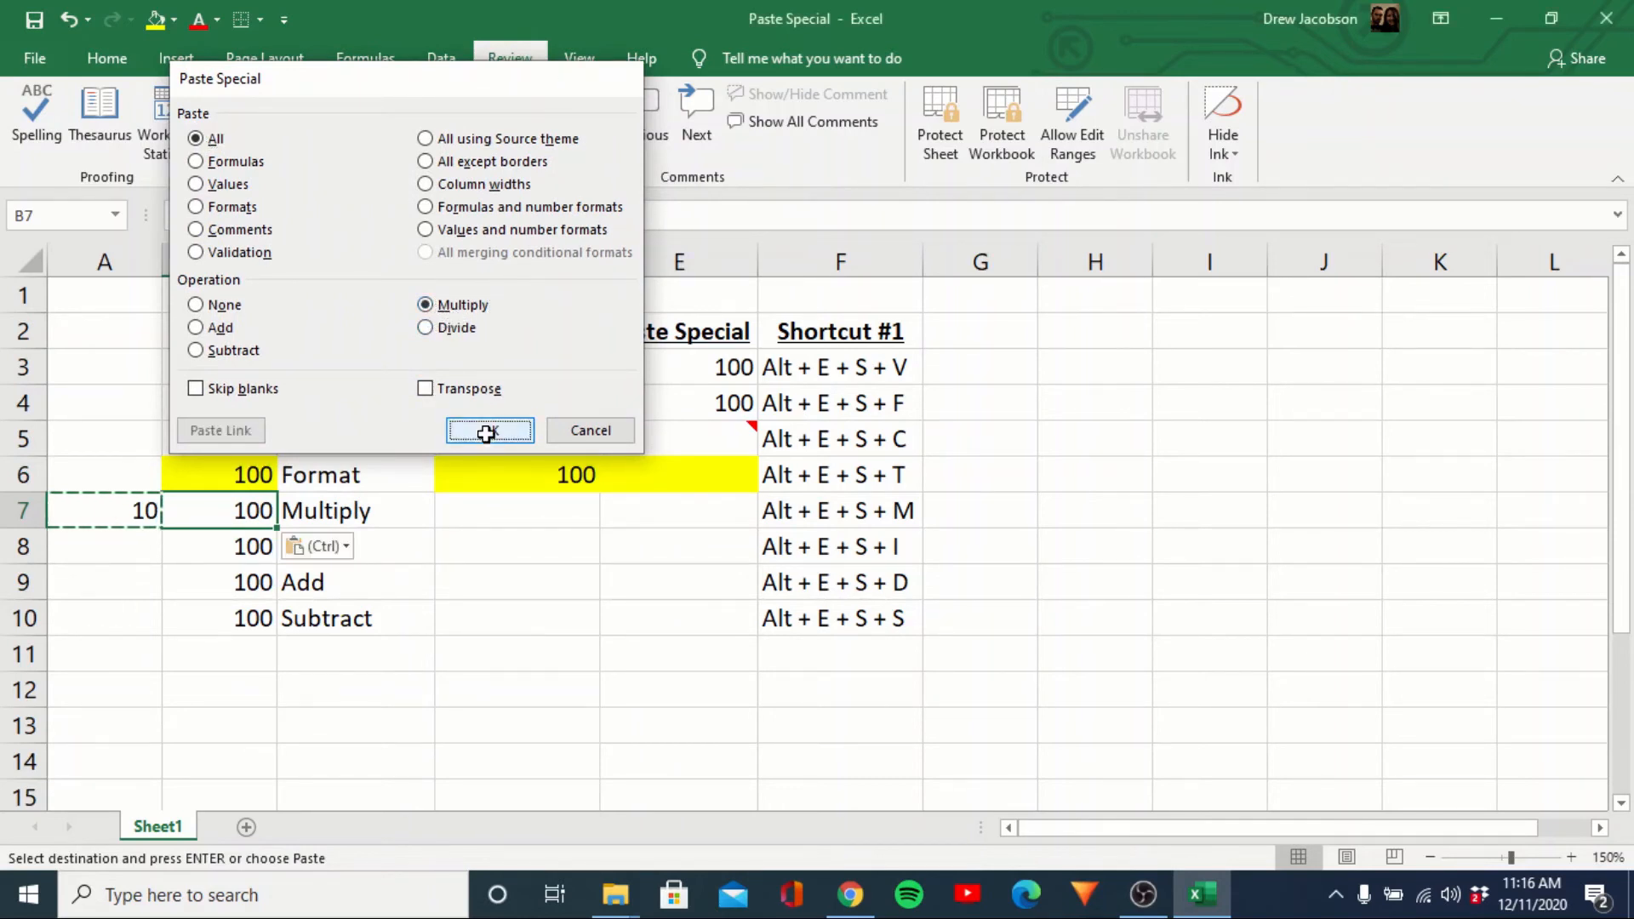
pyautogui.click(293, 720)
pyautogui.click(247, 511)
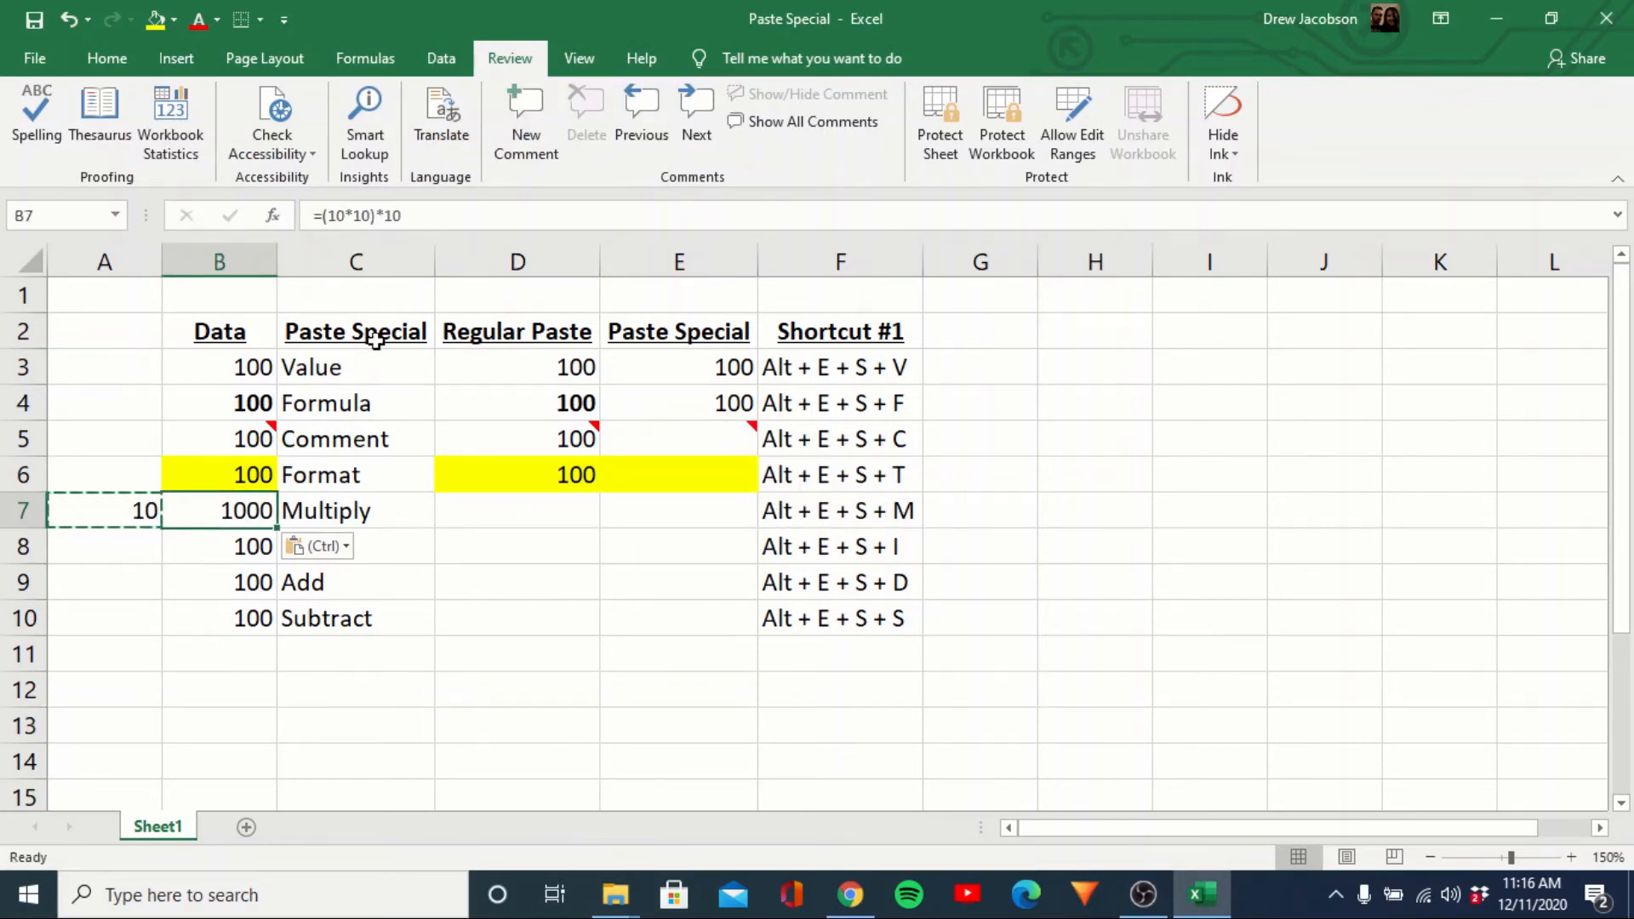
pyautogui.moveTo(377, 215); pyautogui.dragTo(404, 218)
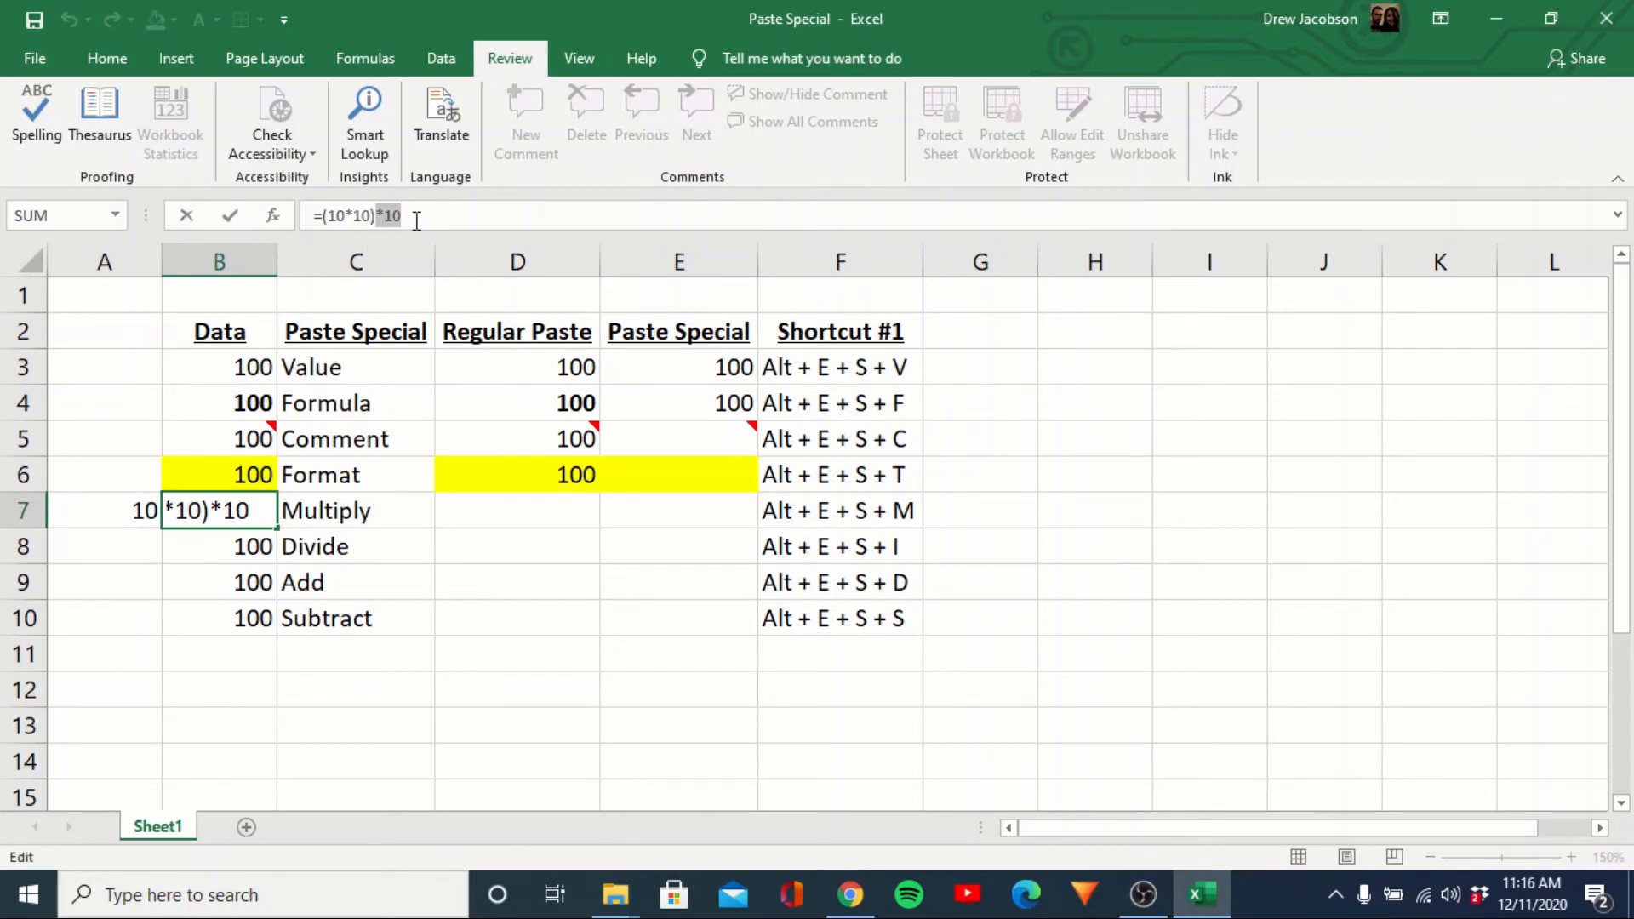
pyautogui.press('Escape')
# Enter 10 in cell A8 beside the Divide row
pyautogui.press('Down')
pyautogui.press('Left')
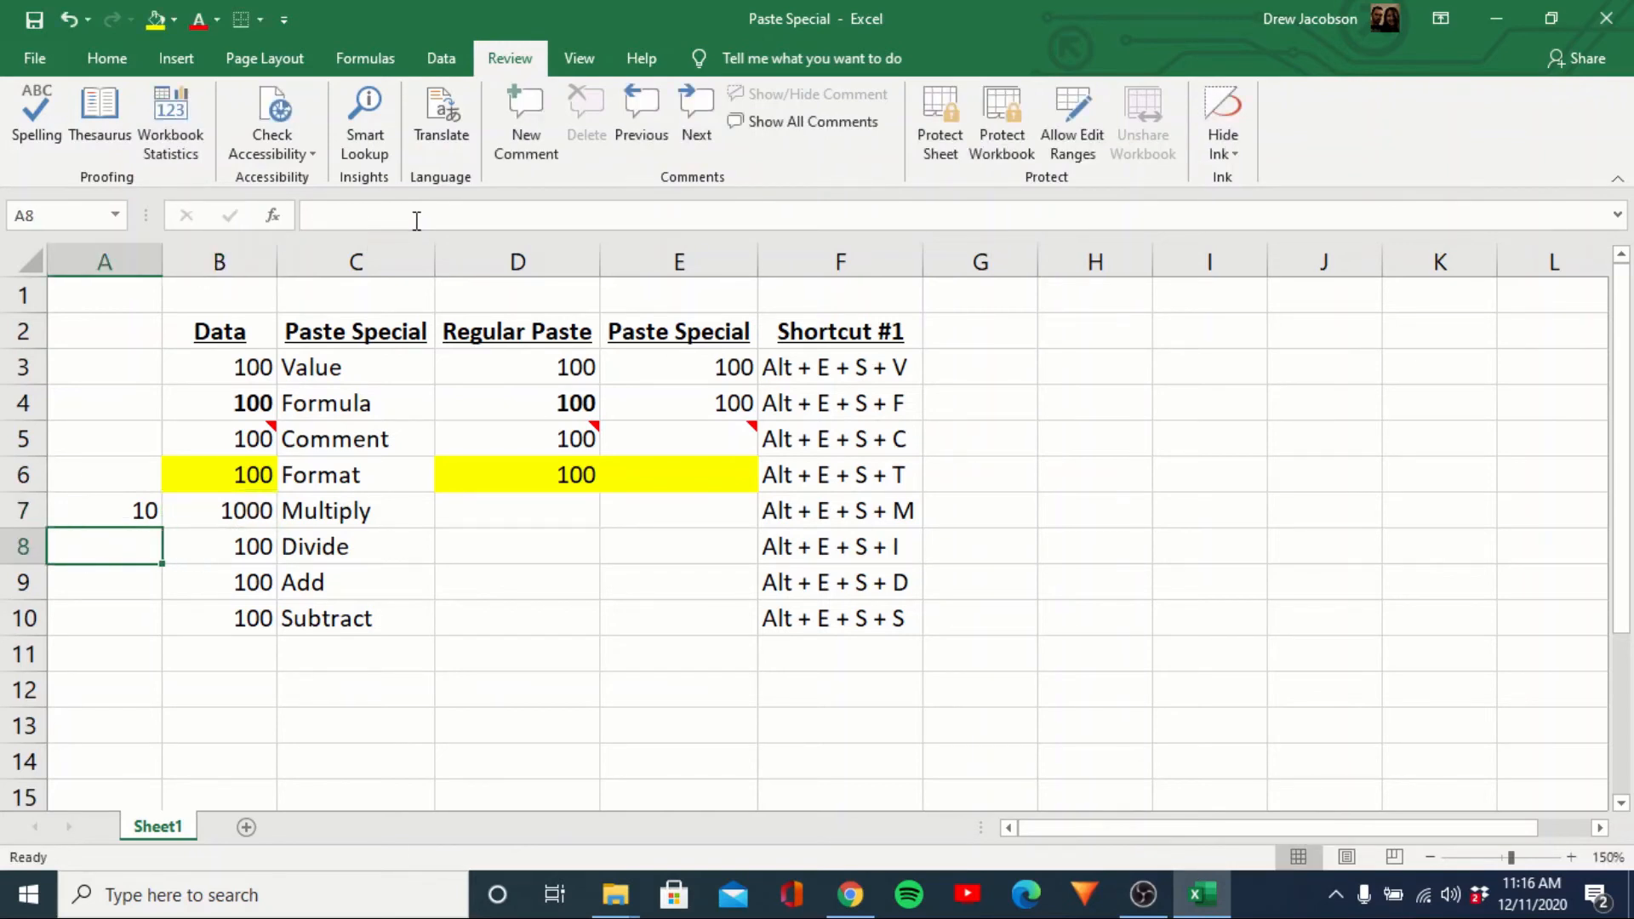
pyautogui.write('10')
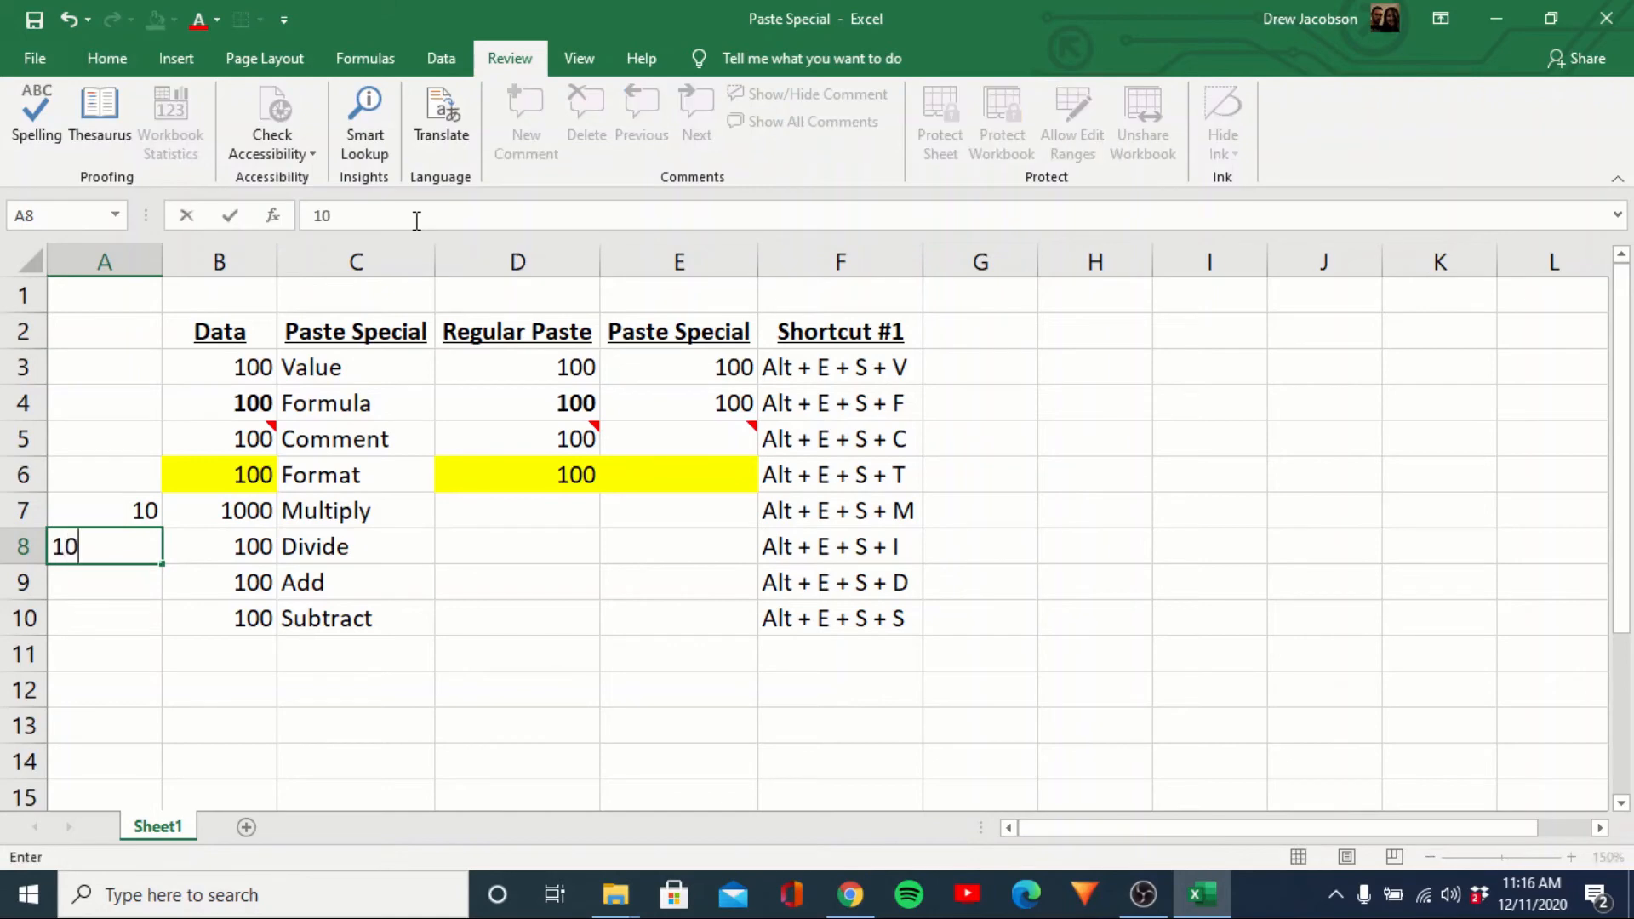
pyautogui.hotkey('ctrl', 'Return')
# Copy cell A8 and divide cell B8 by it using the Paste Special Divide operation
pyautogui.hotkey('ctrl', 'c')
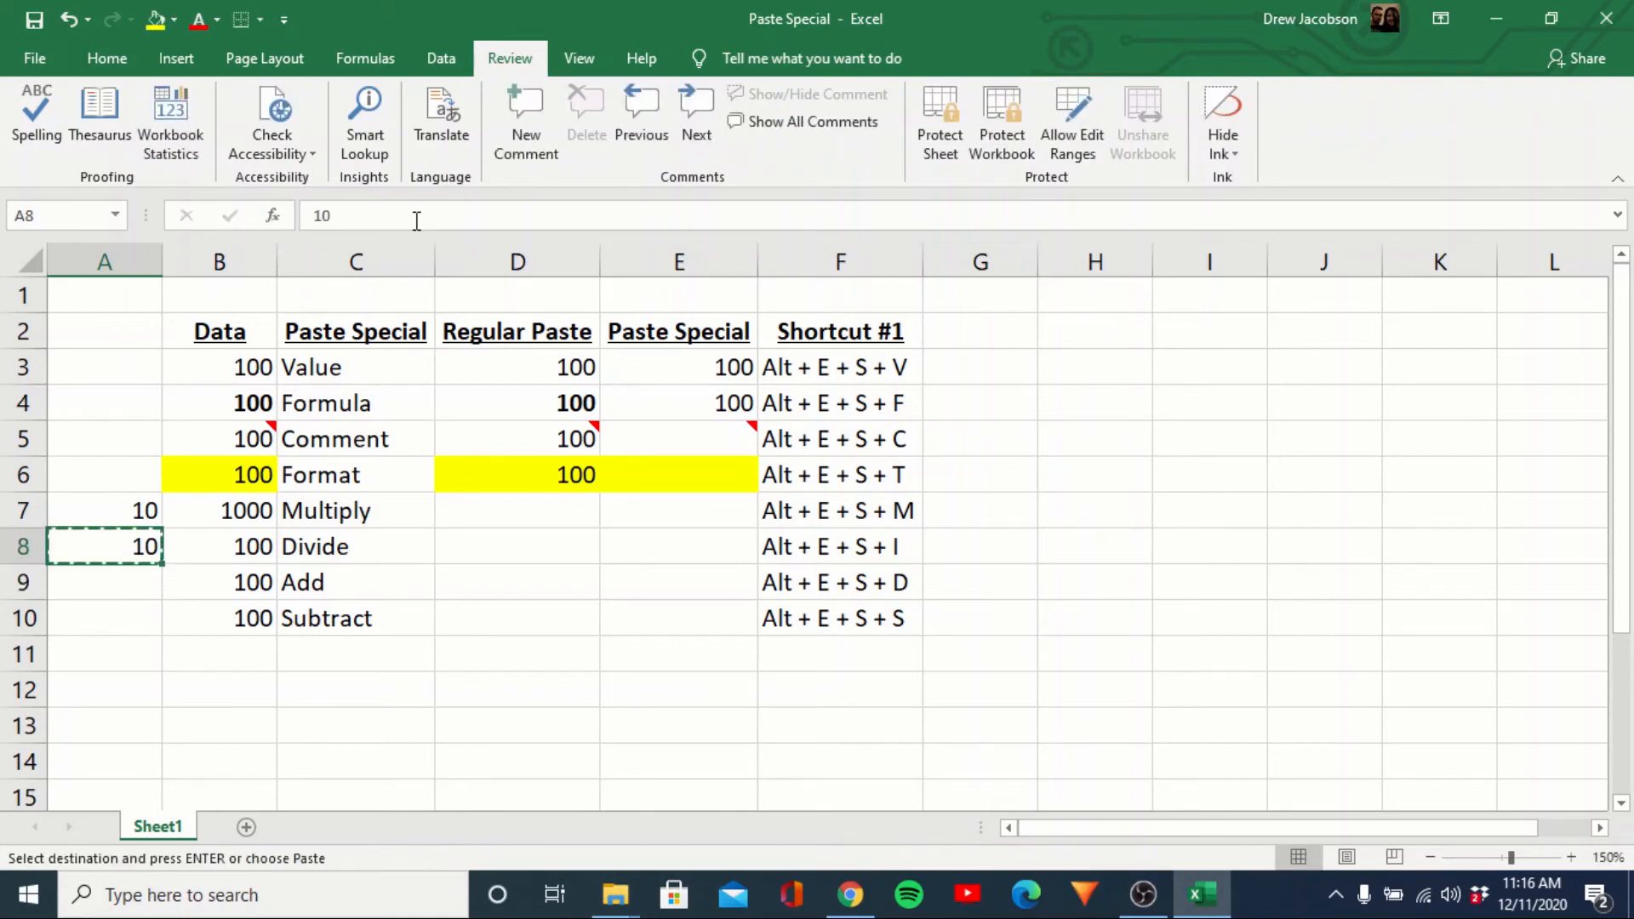
pyautogui.press('Right')
pyautogui.hotkey('alt', 'e')
pyautogui.press('s')
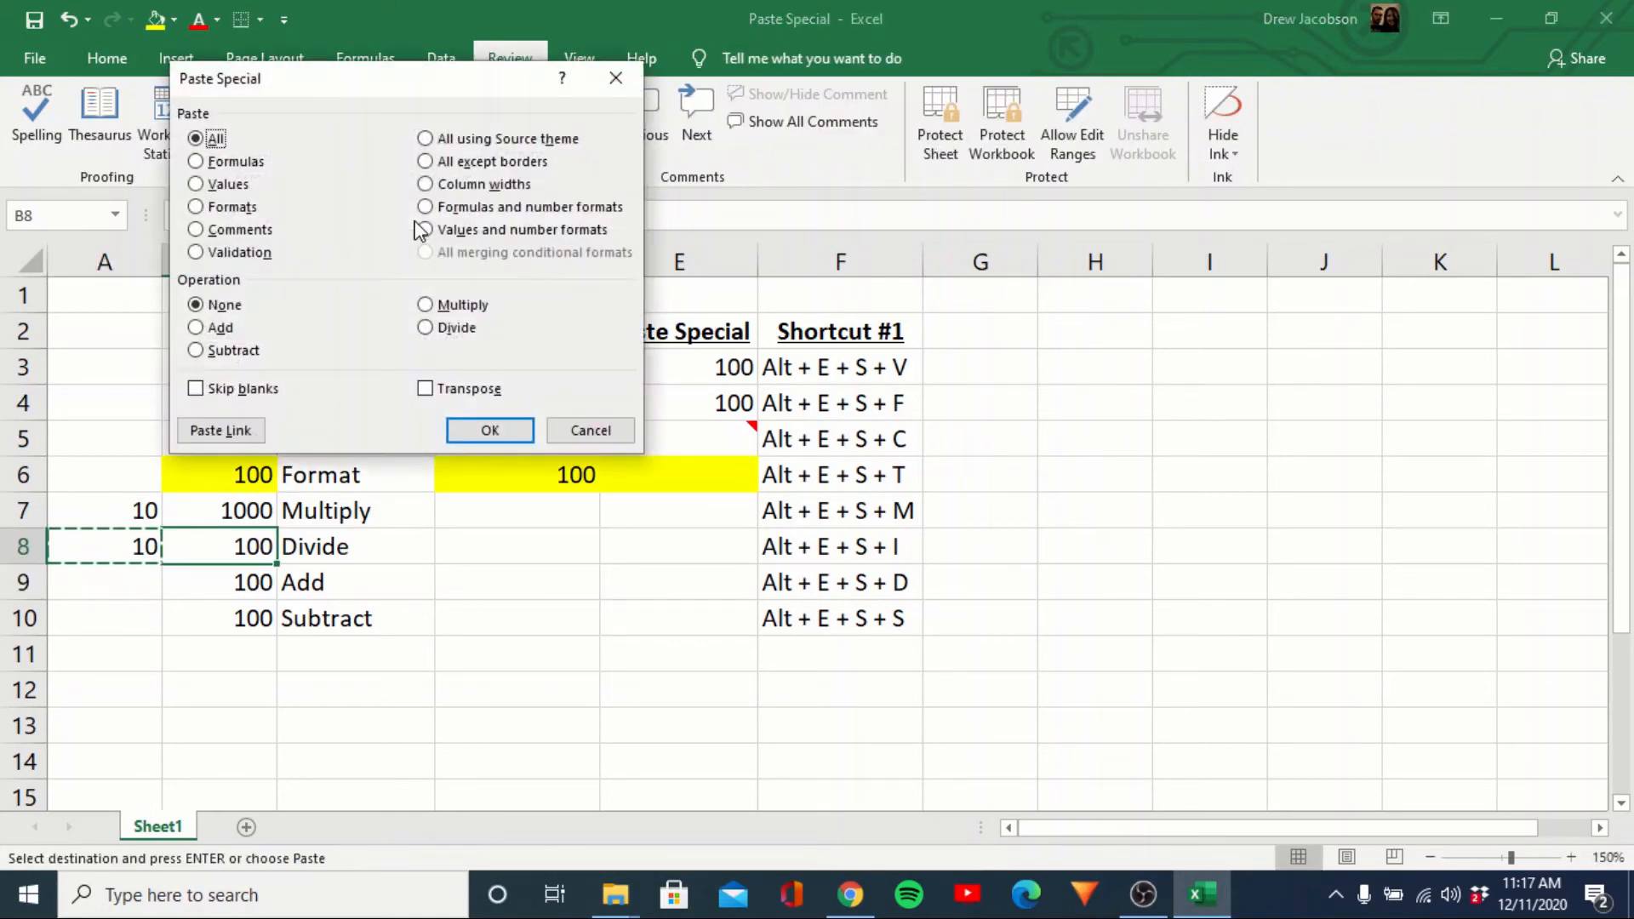
pyautogui.click(425, 328)
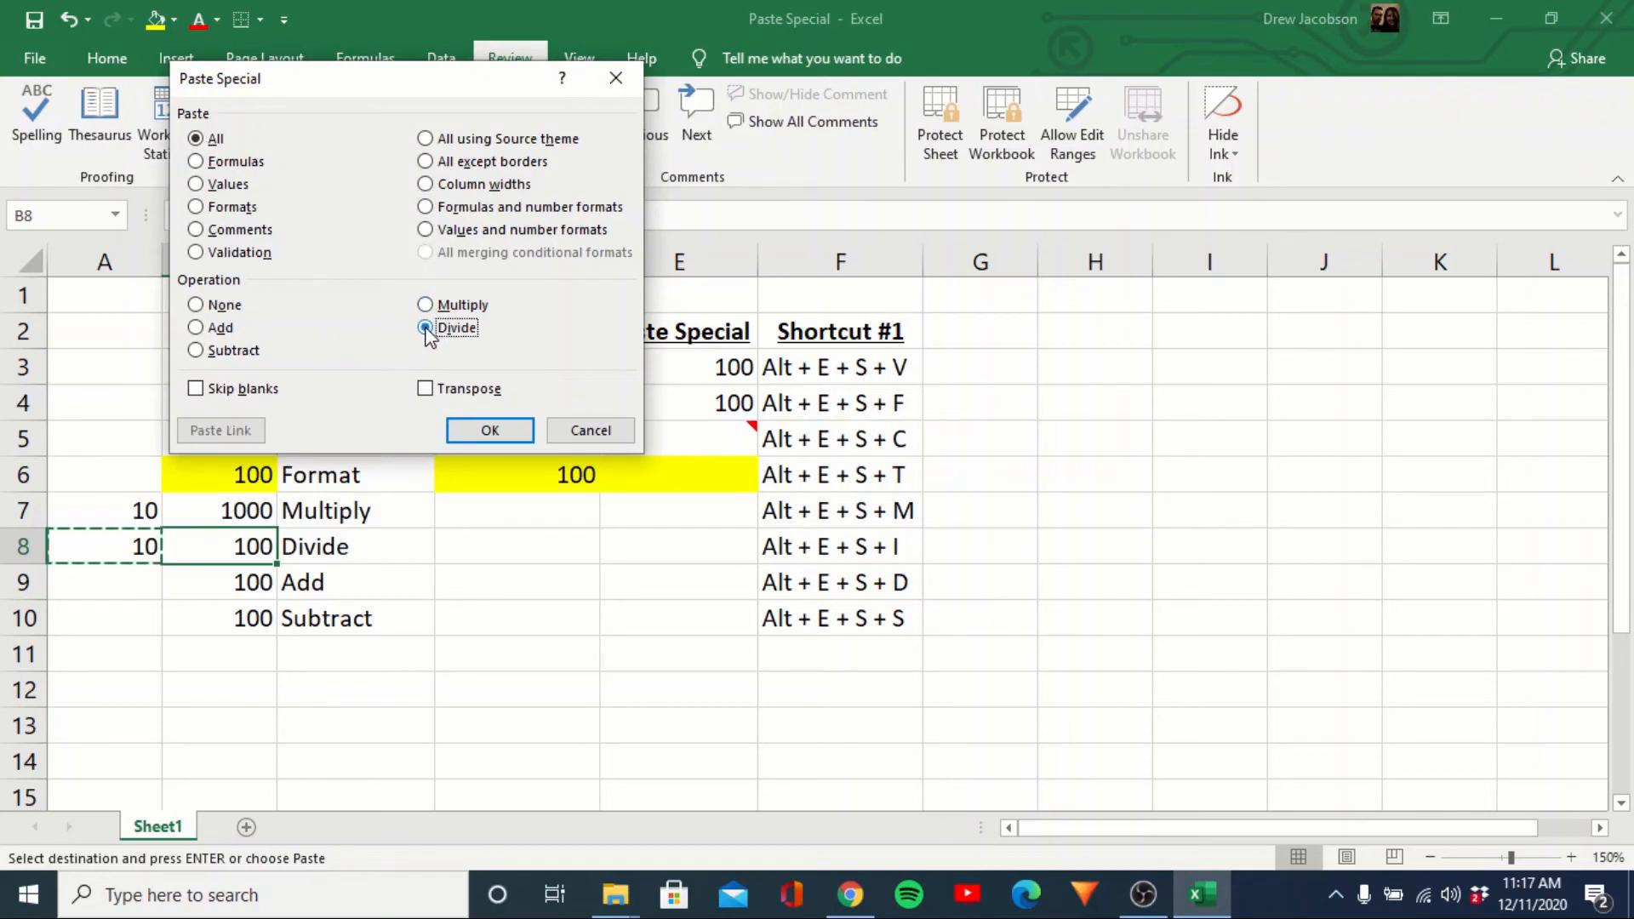
pyautogui.click(493, 430)
pyautogui.press('Escape')
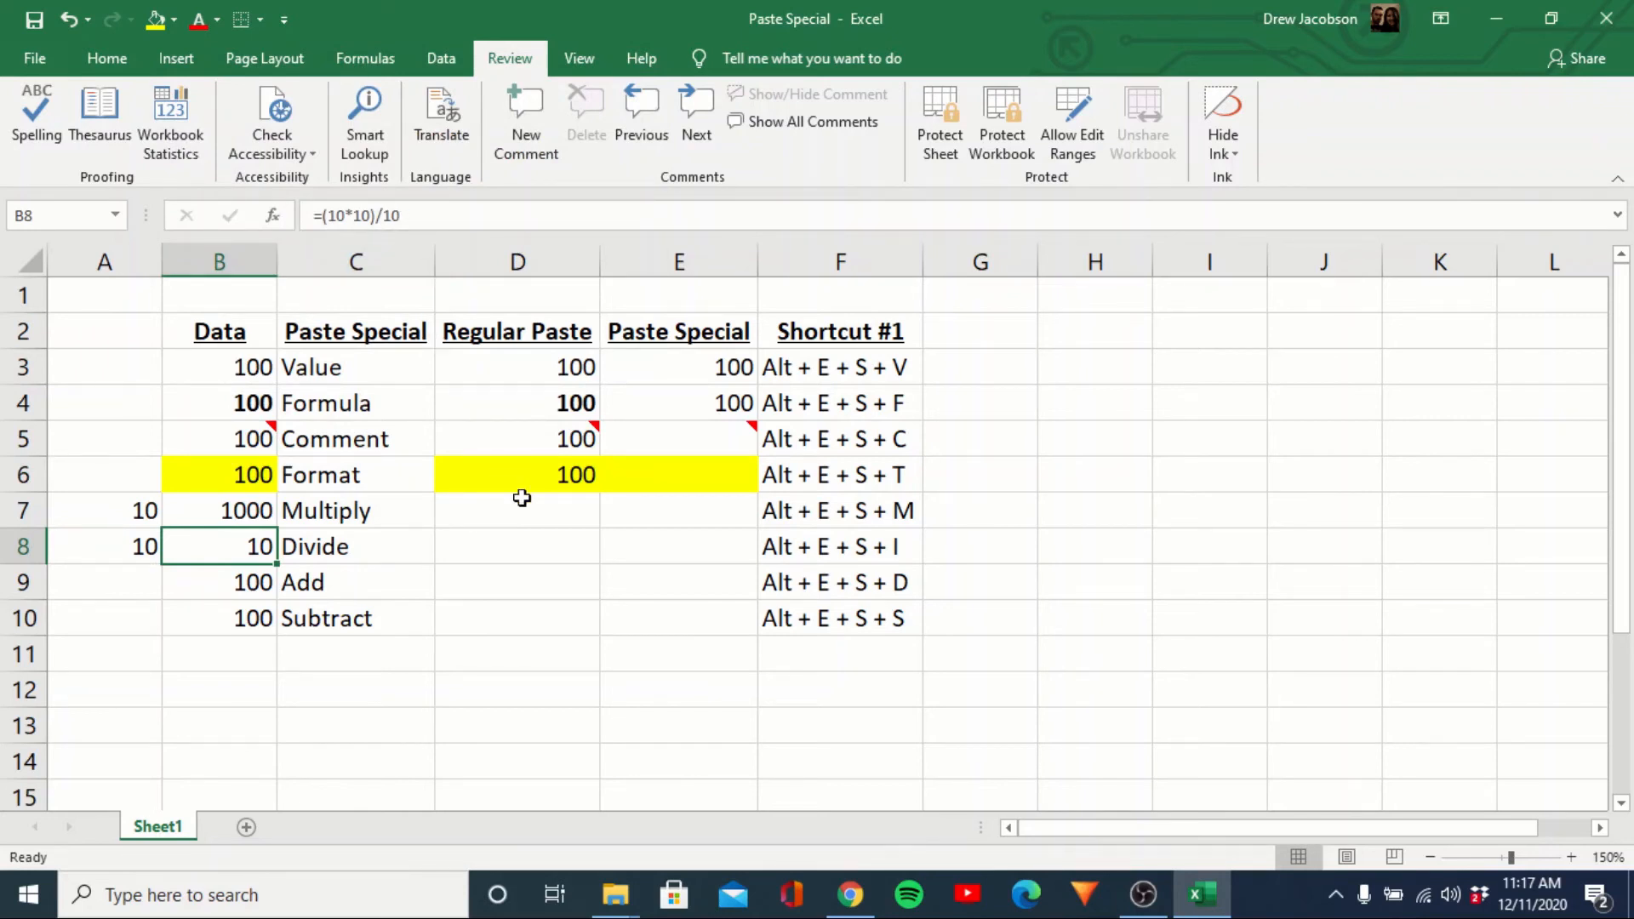
# Copy the 10 in cell A8 into cells A9 and A10 beside the Add and Subtract rows
pyautogui.press('Left')
pyautogui.hotkey('ctrl', 'c')
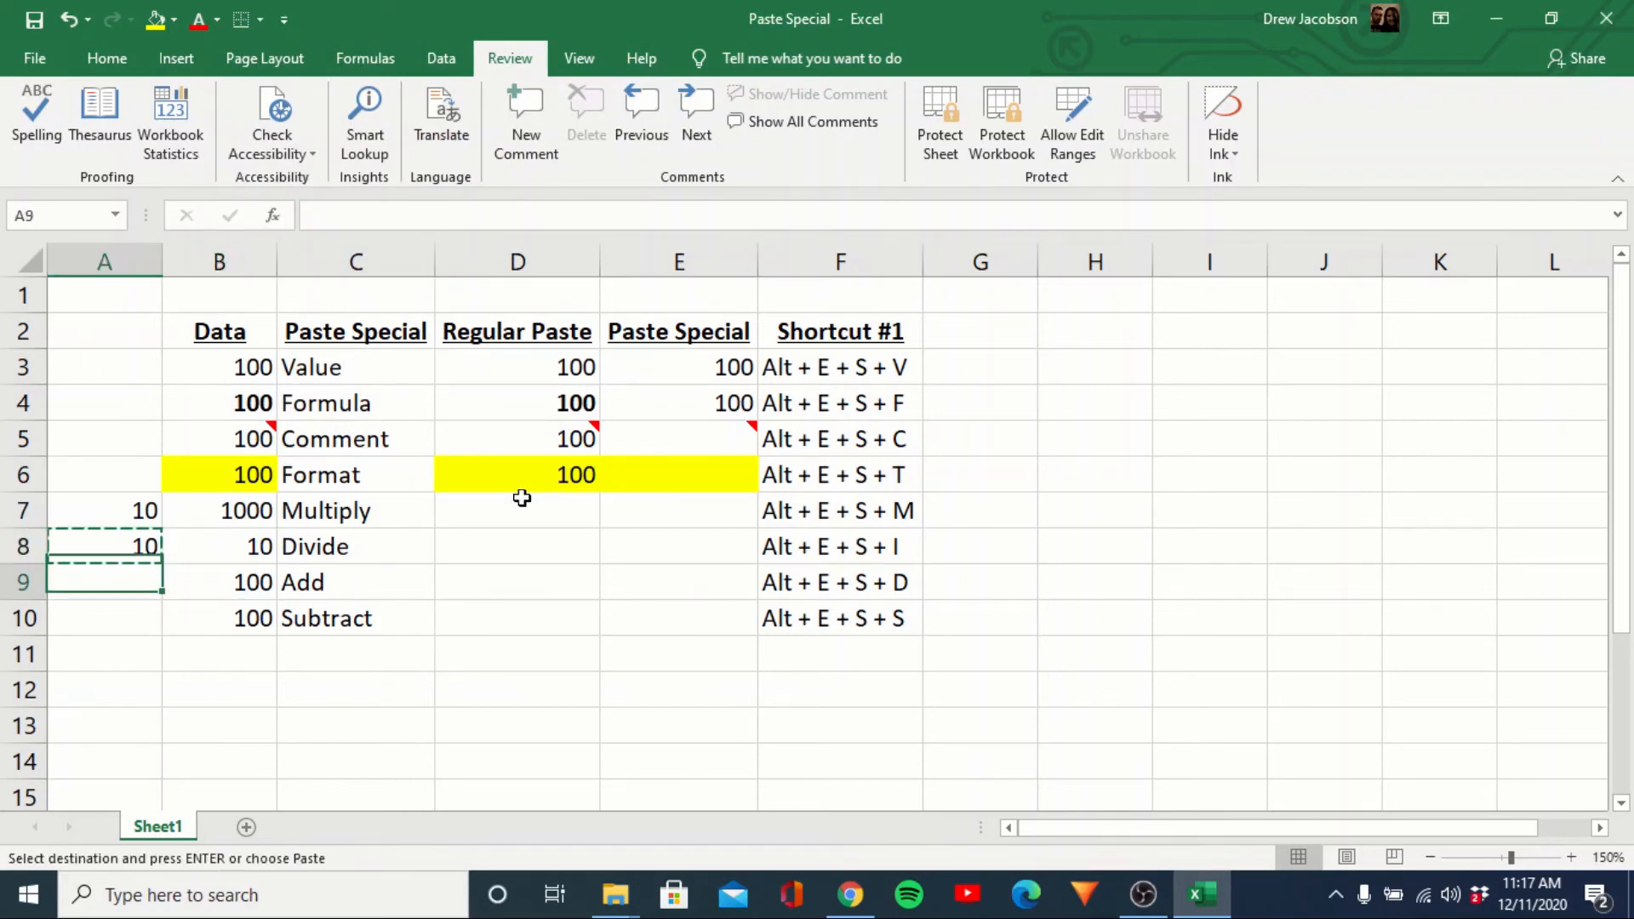
pyautogui.press('Down')
pyautogui.hotkey('ctrl', 'v')
pyautogui.press('Down')
pyautogui.hotkey('ctrl', 'v')
pyautogui.press('Up')
pyautogui.press('Escape')
# Copy cell A9 and add it to cell B9 using the Paste Special Add operation
pyautogui.hotkey('ctrl', 'c')
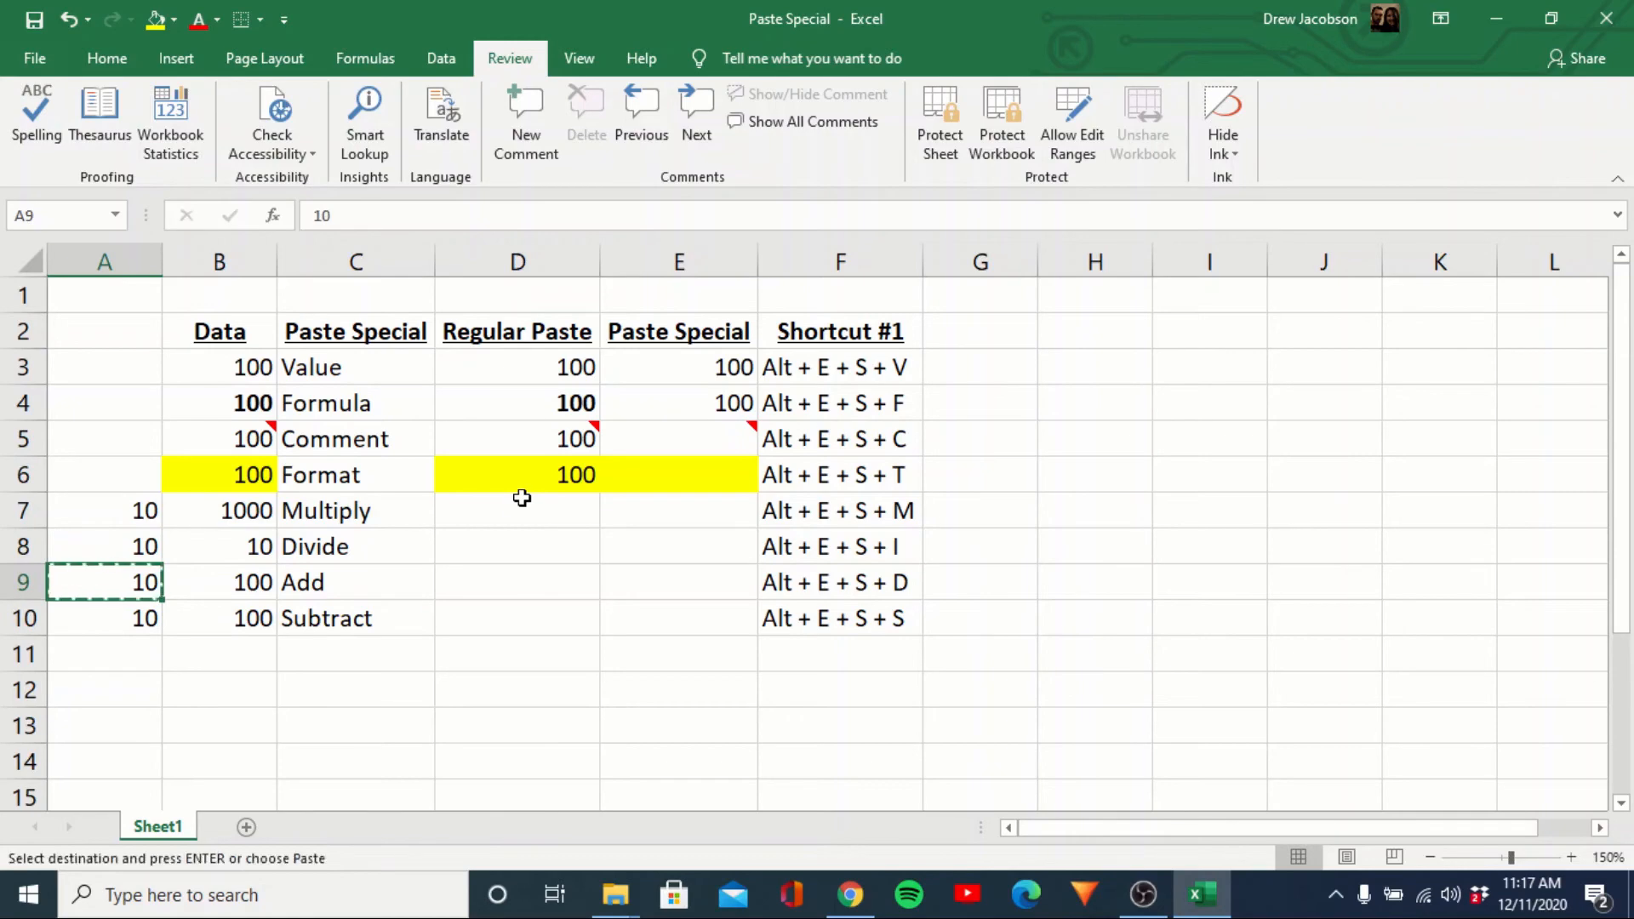
pyautogui.press('Right')
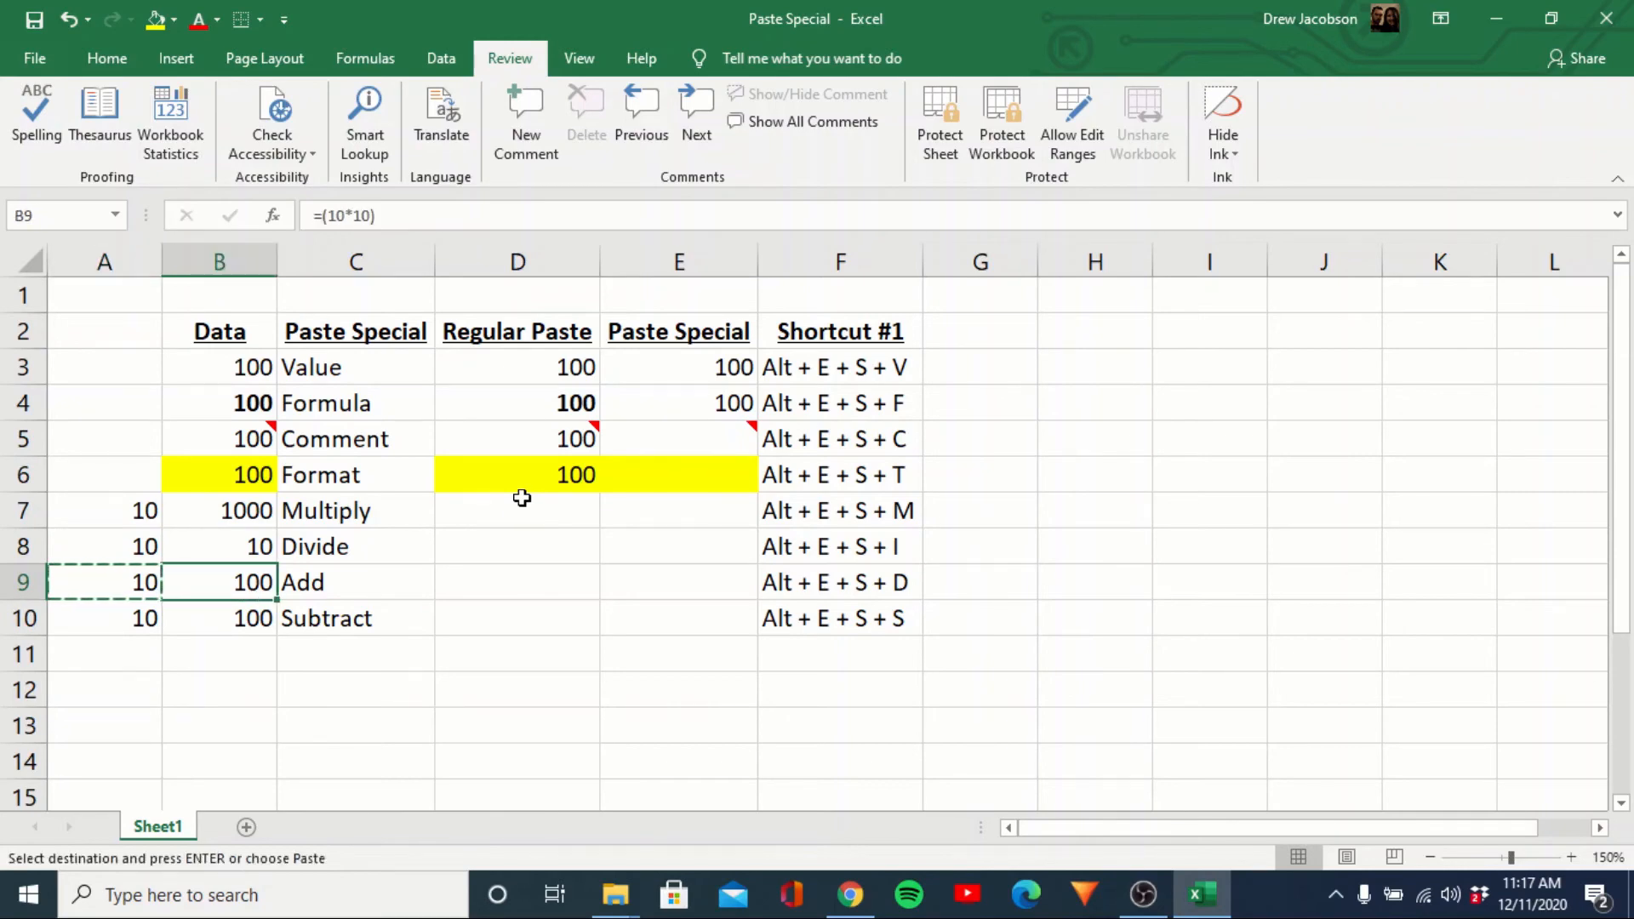
pyautogui.hotkey('alt', 'e')
pyautogui.press('s')
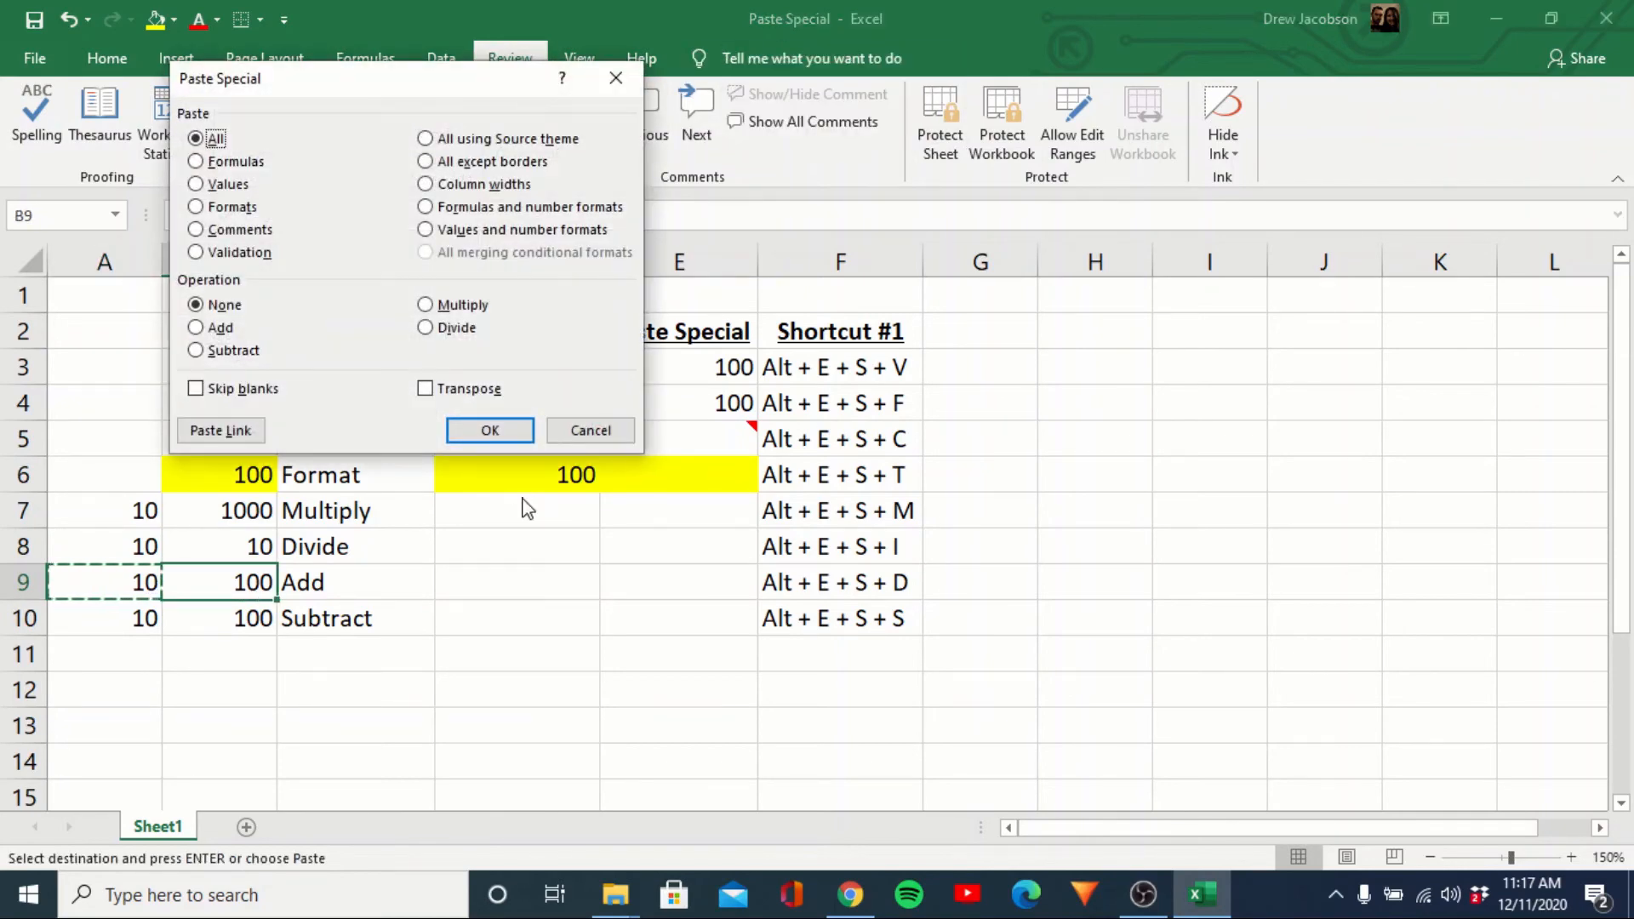
pyautogui.press('d')
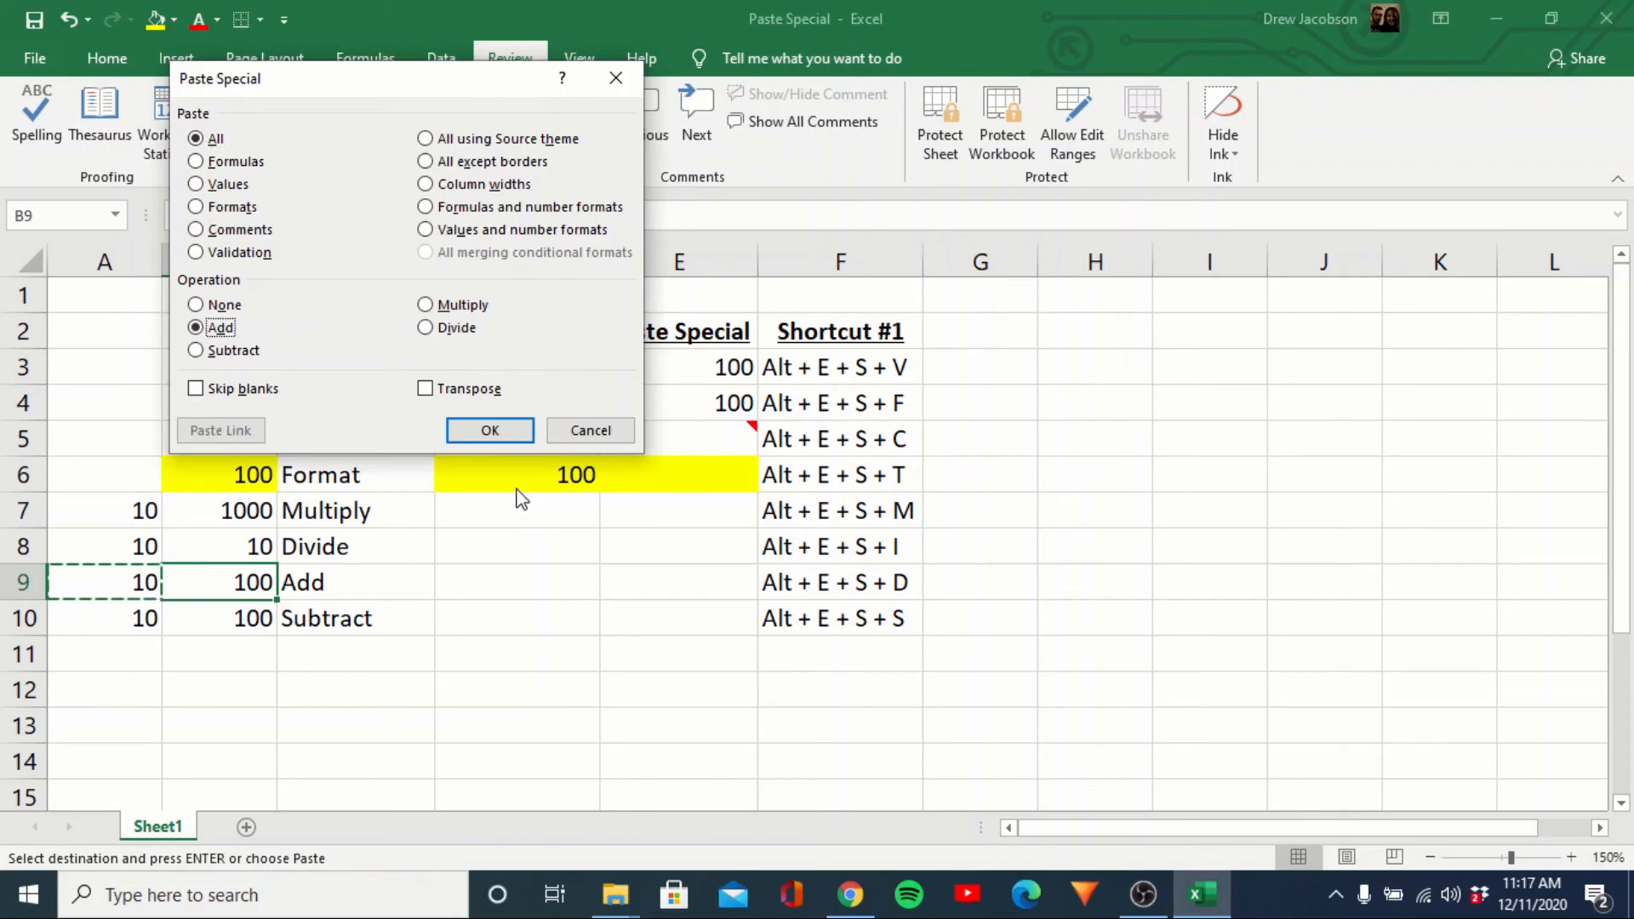
pyautogui.click(491, 429)
pyautogui.moveTo(491, 428)
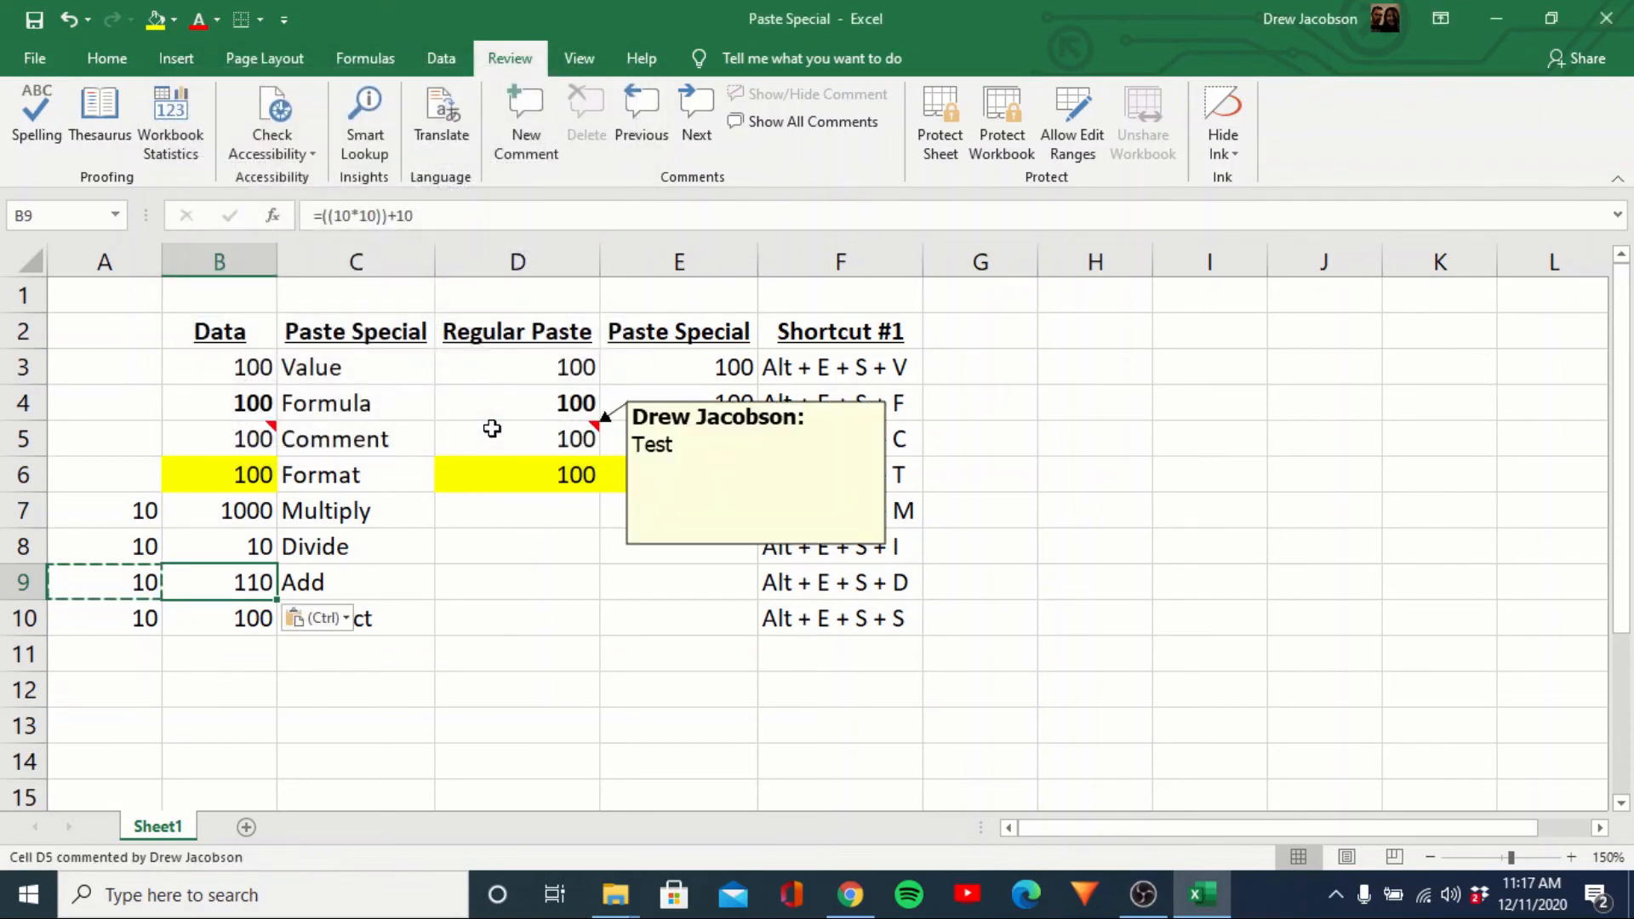
pyautogui.press('Escape')
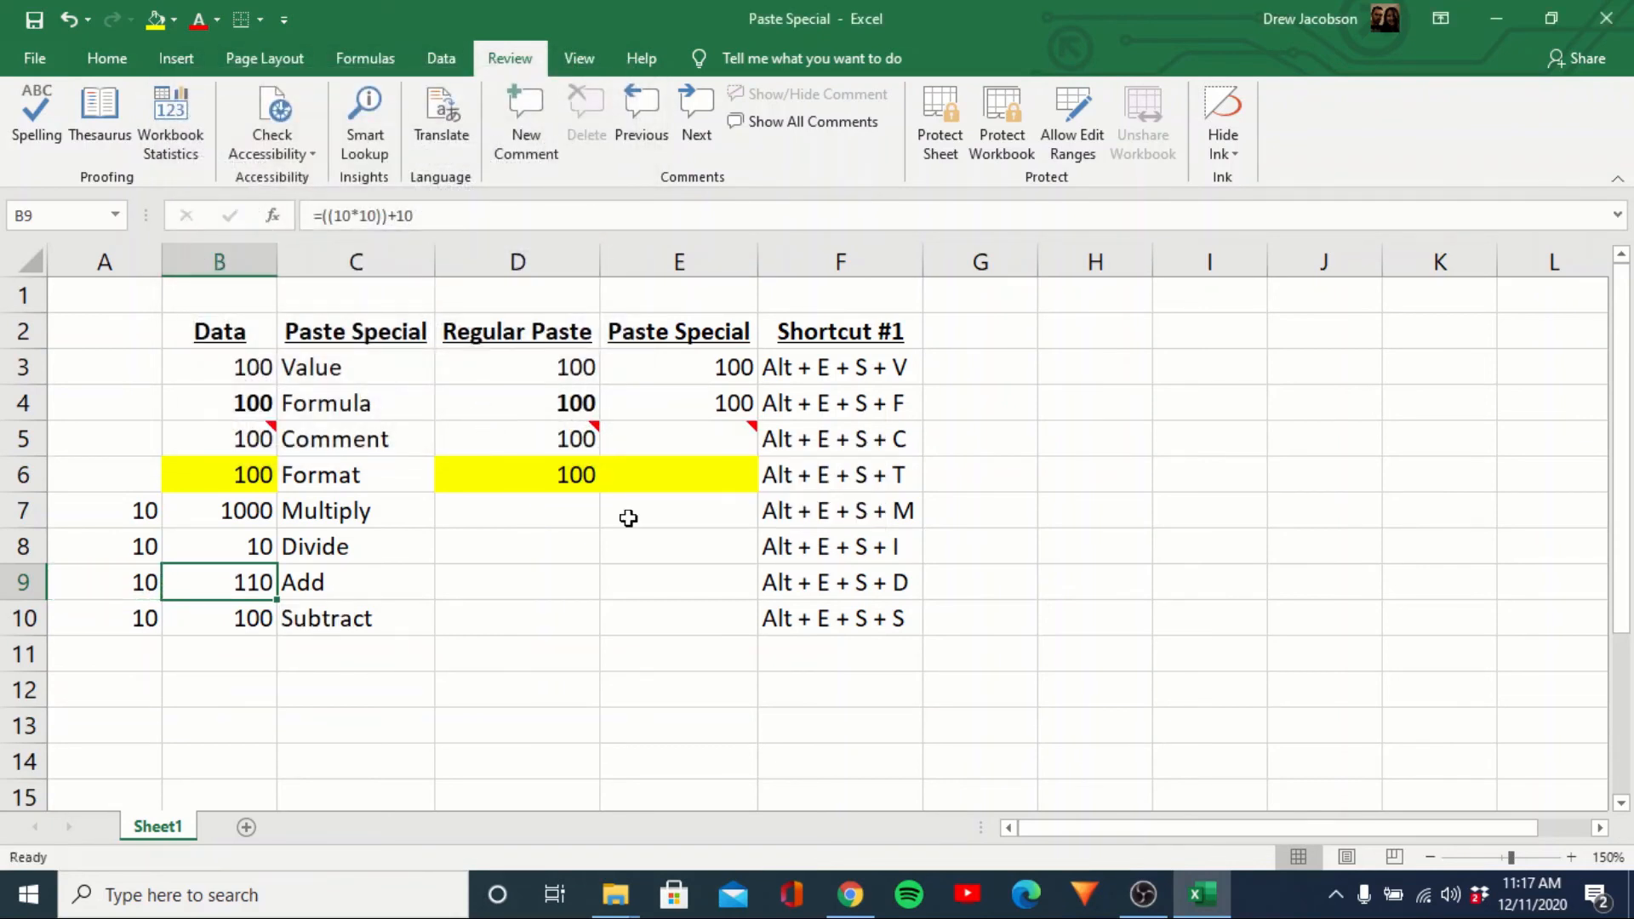
# Copy cell A10 and subtract it from cell B10 using the Paste Special Subtract operation
pyautogui.press('Down')
pyautogui.press('Left')
pyautogui.hotkey('ctrl', 'c')
pyautogui.press('Right')
pyautogui.hotkey('alt', 'e')
pyautogui.press('s')
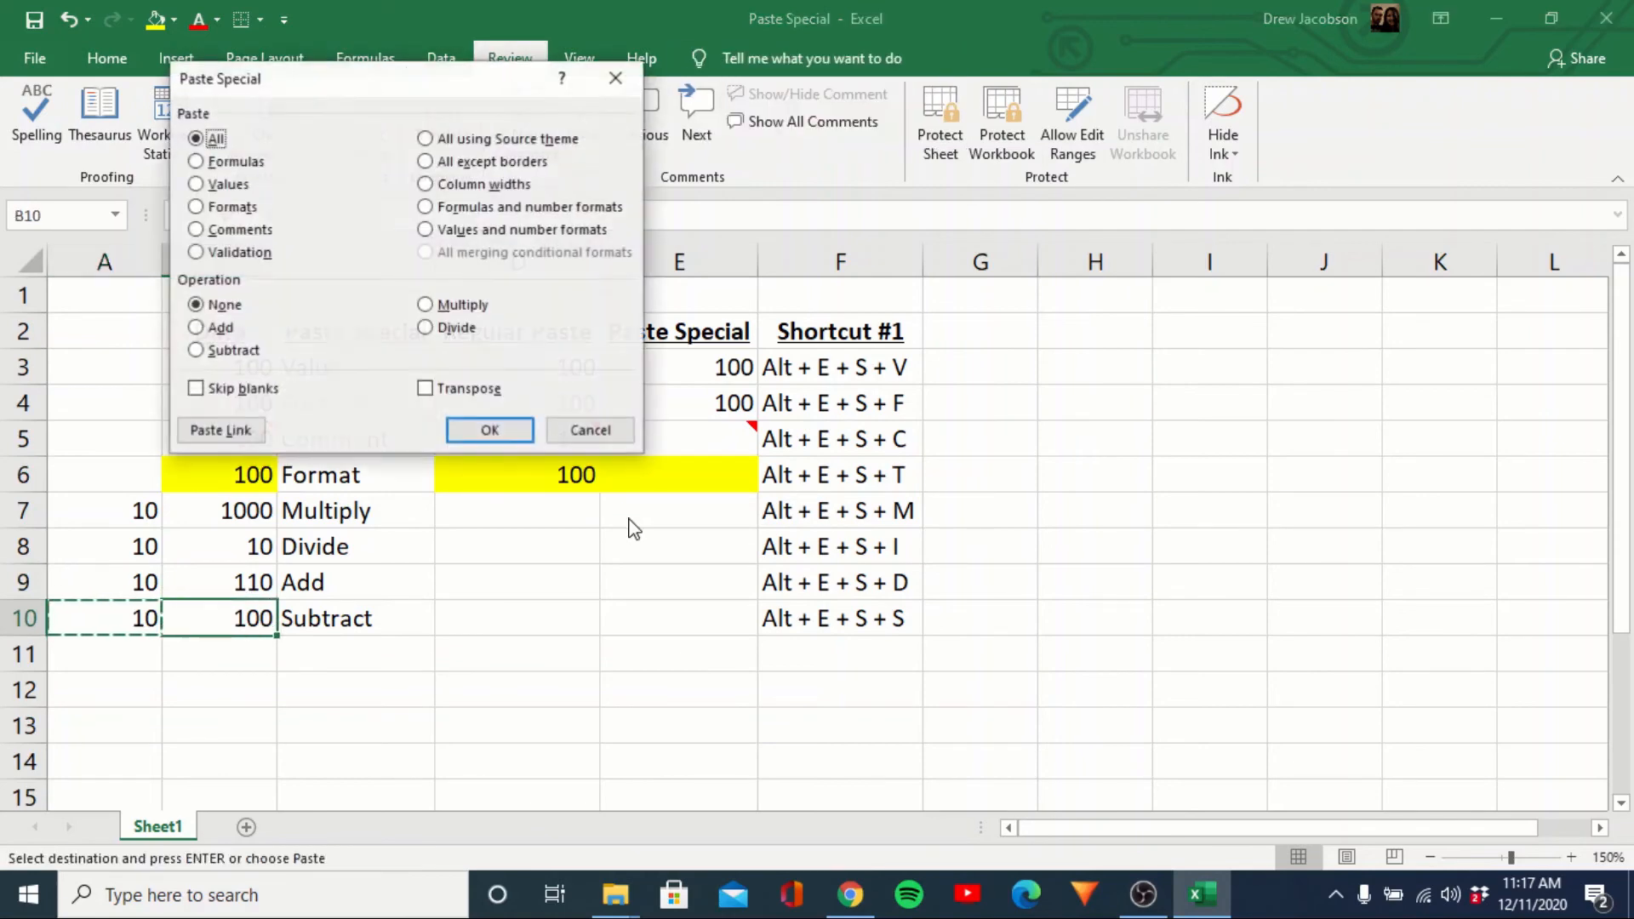
pyautogui.press('s')
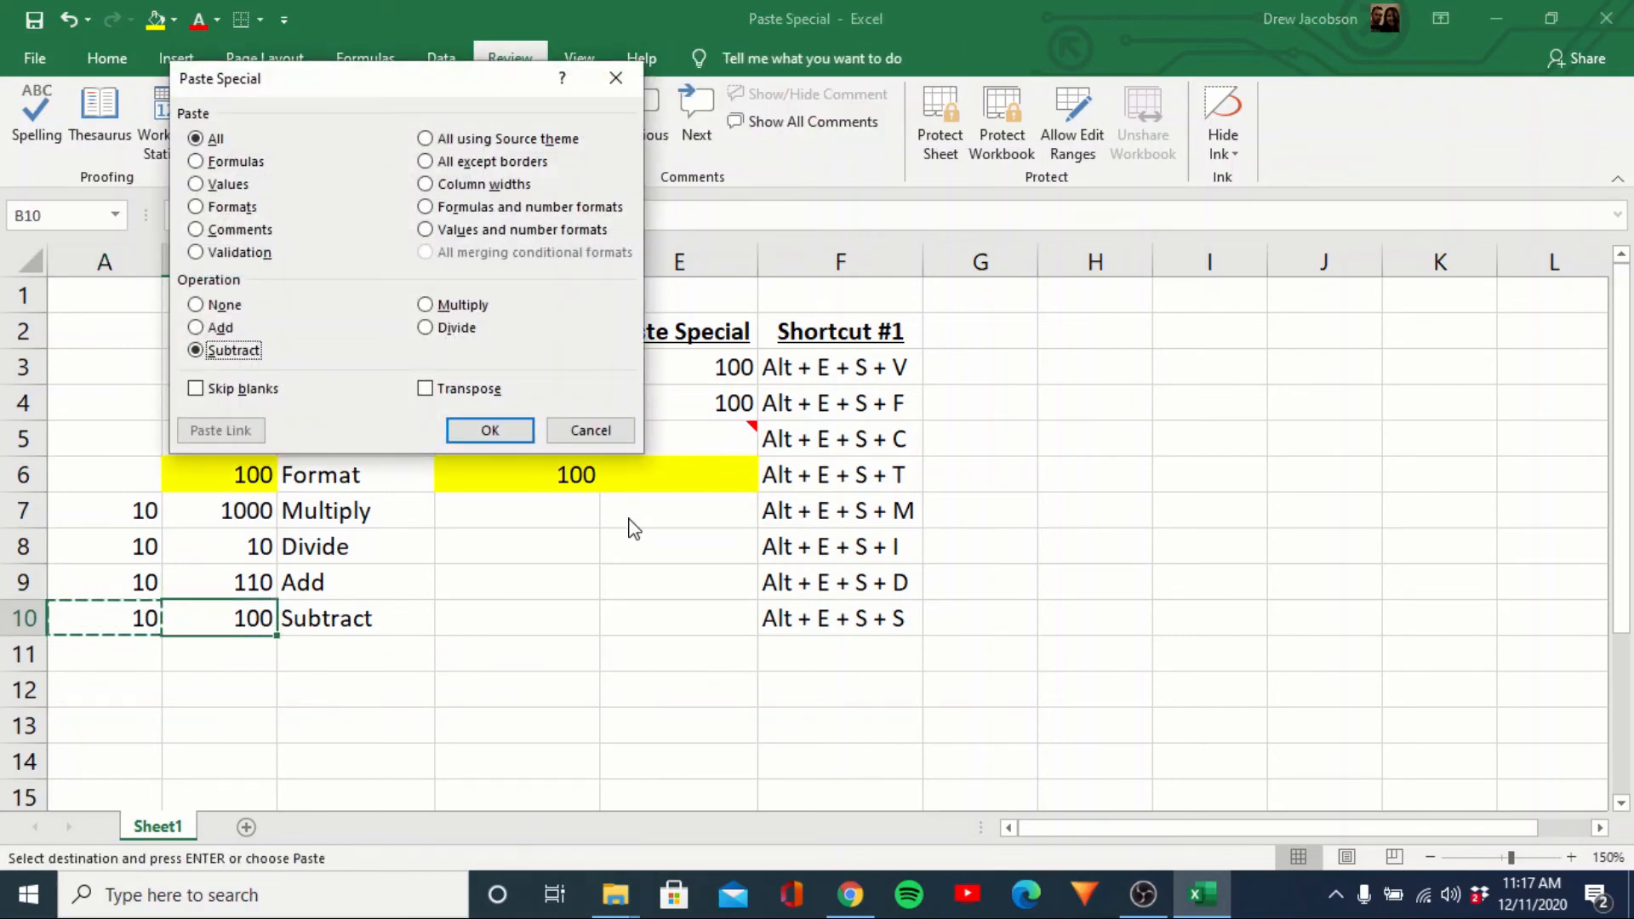
pyautogui.click(498, 432)
pyautogui.click(466, 576)
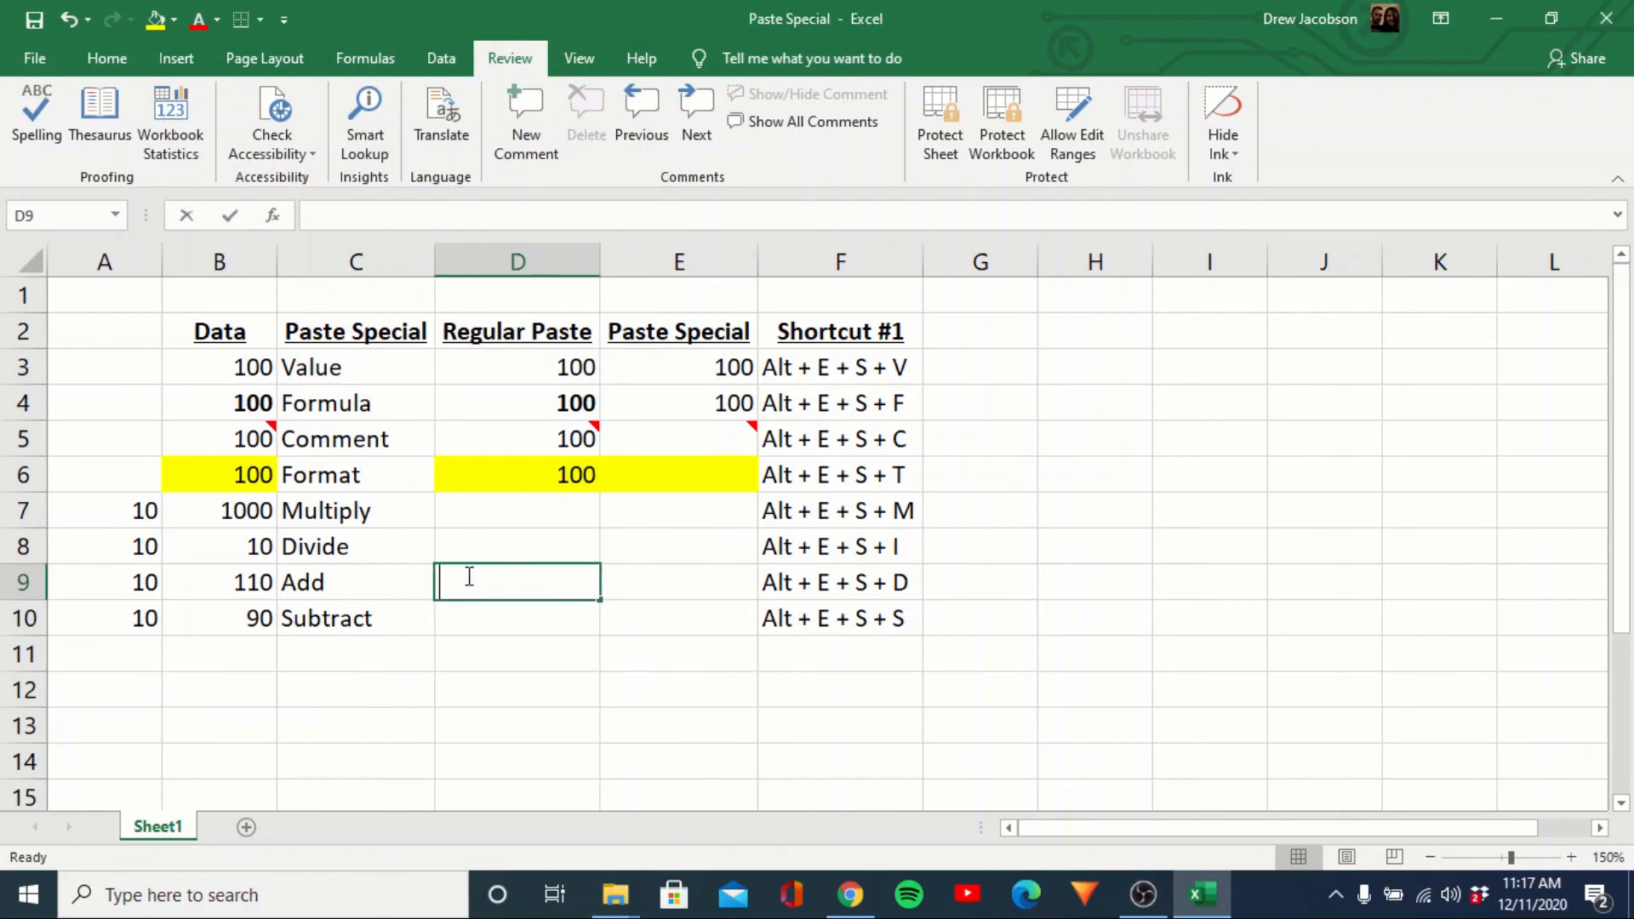
pyautogui.press('Left')
pyautogui.press('Right')
pyautogui.press('Left')
pyautogui.press('Left')
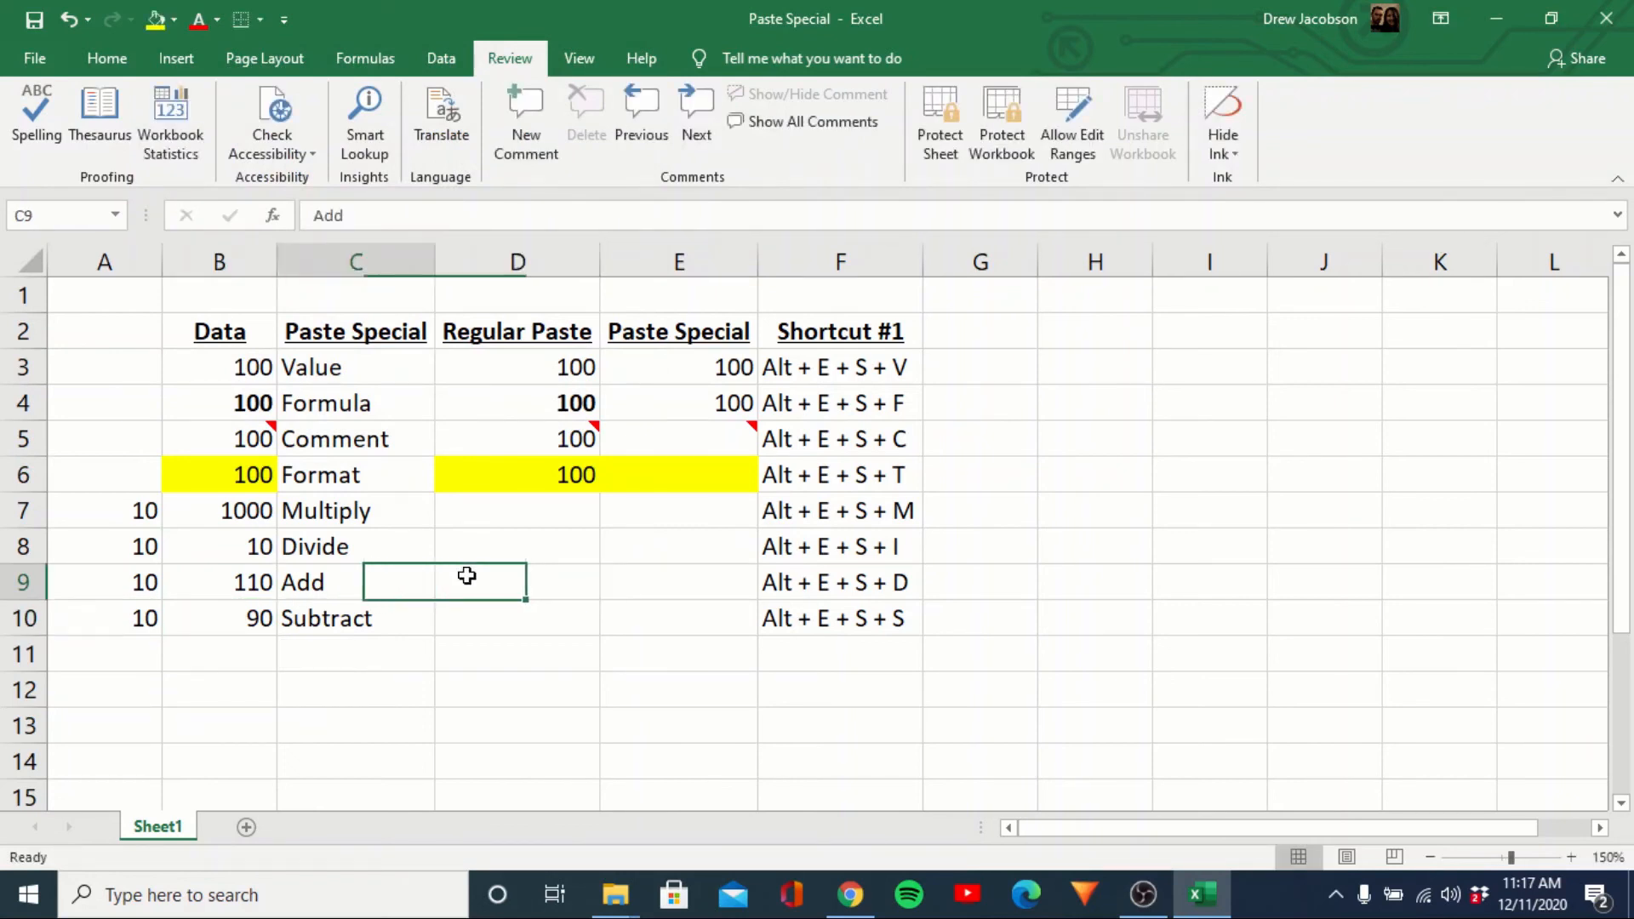
pyautogui.press('Down')
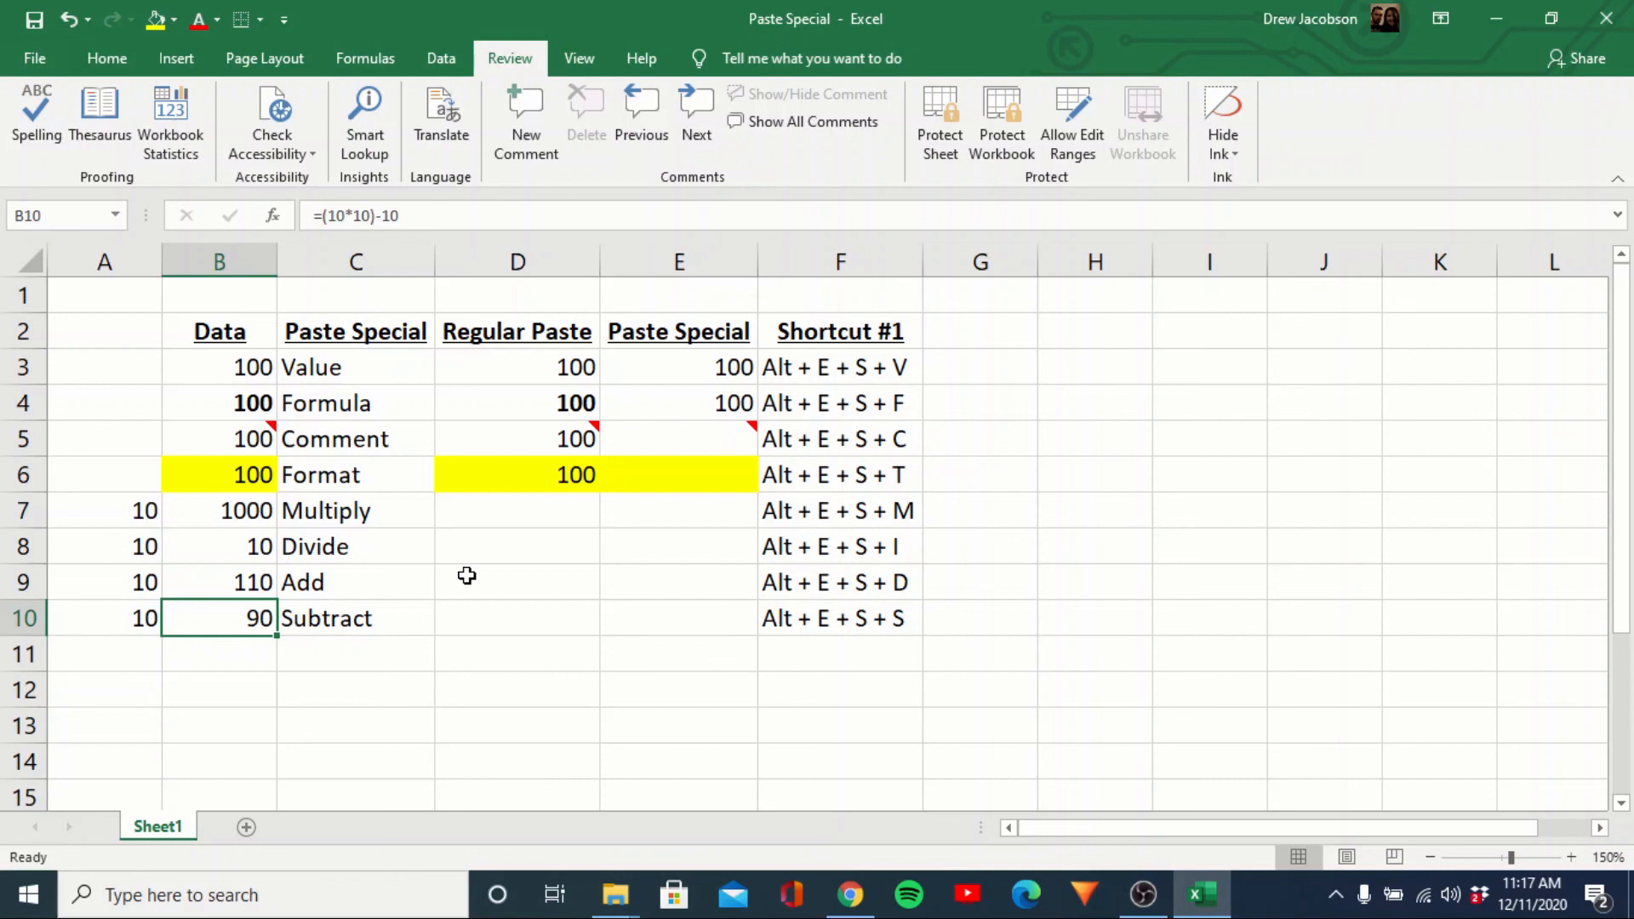
pyautogui.press('Right')
pyautogui.press('Right')
pyautogui.press('Right')
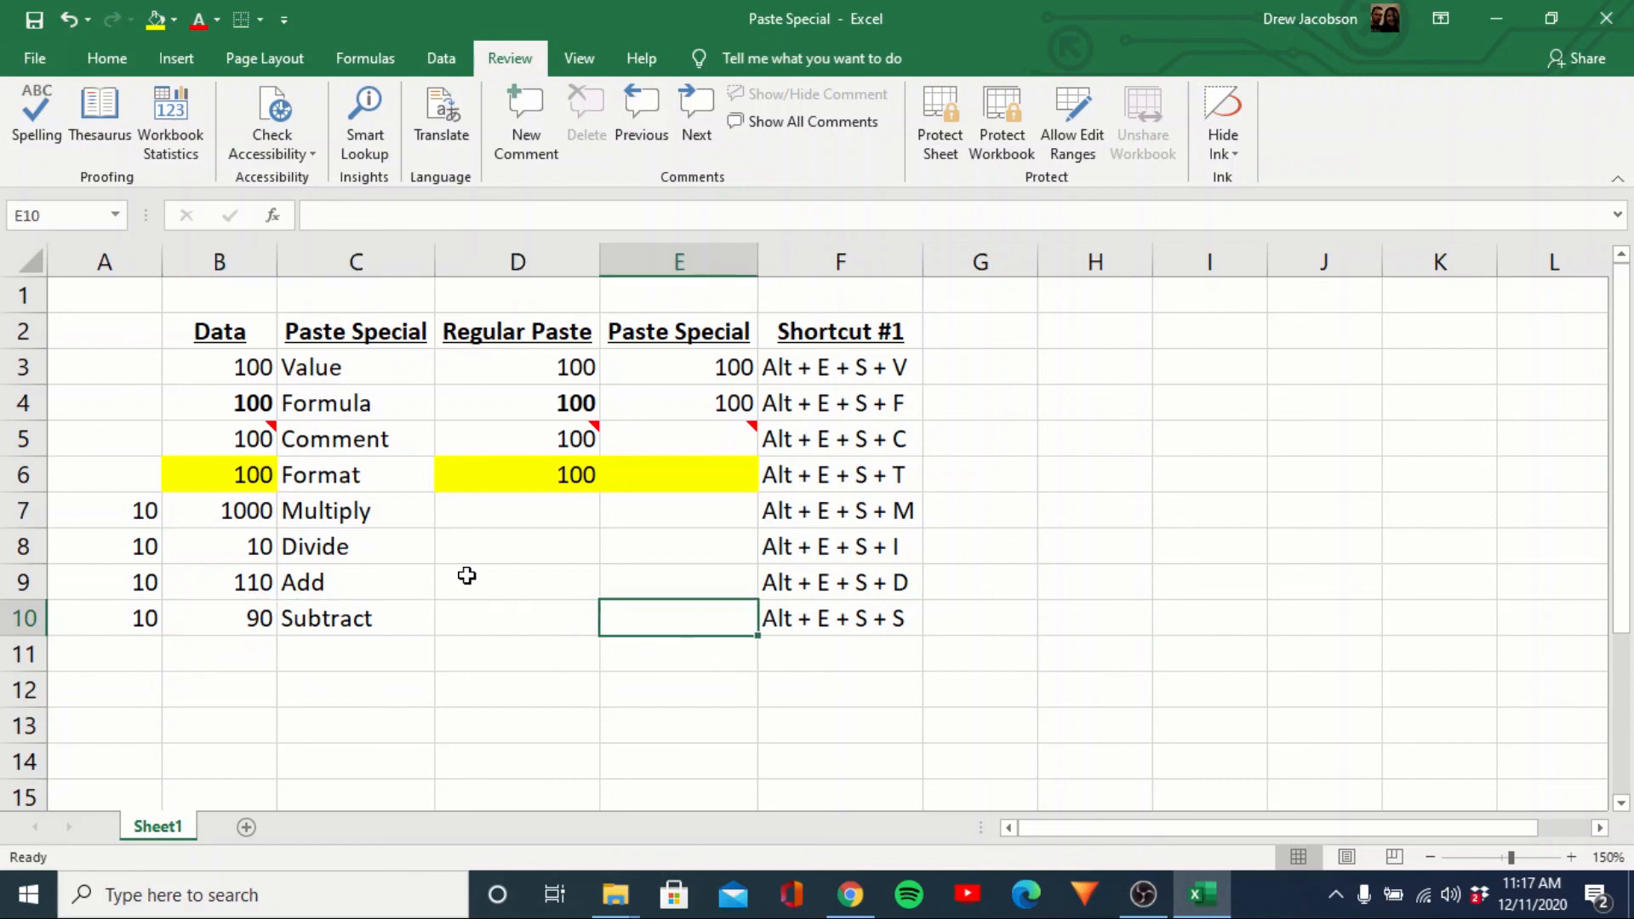